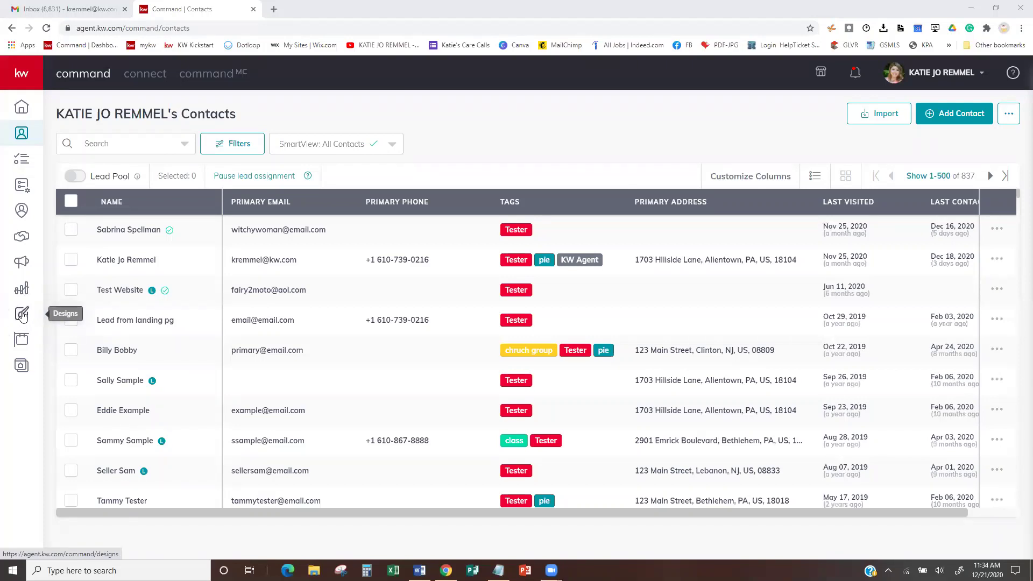
# - Create a new Email design from Designs and reach the KWRI template selection
pyautogui.click(22, 317)
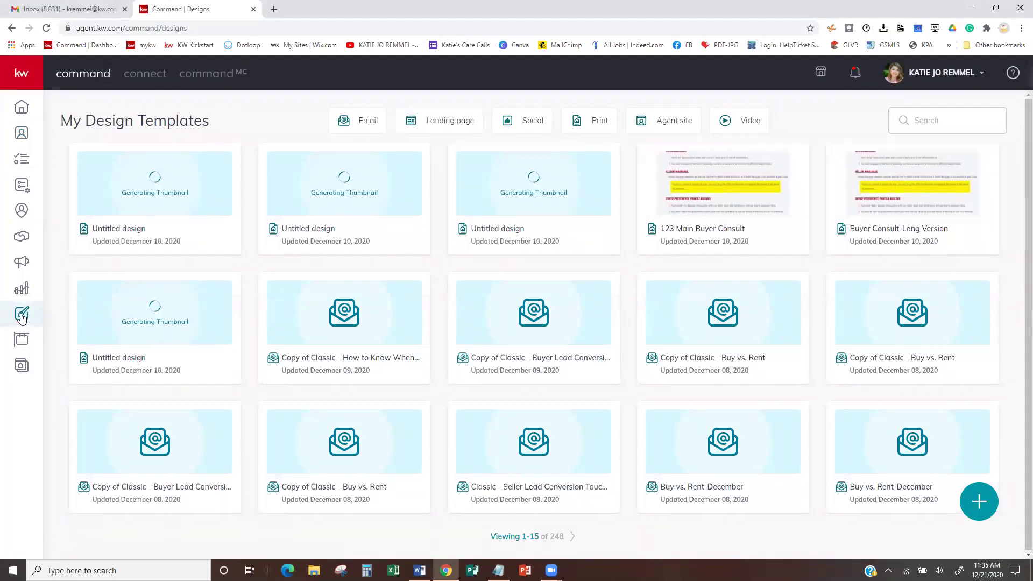
pyautogui.moveTo(908, 373)
pyautogui.click(967, 514)
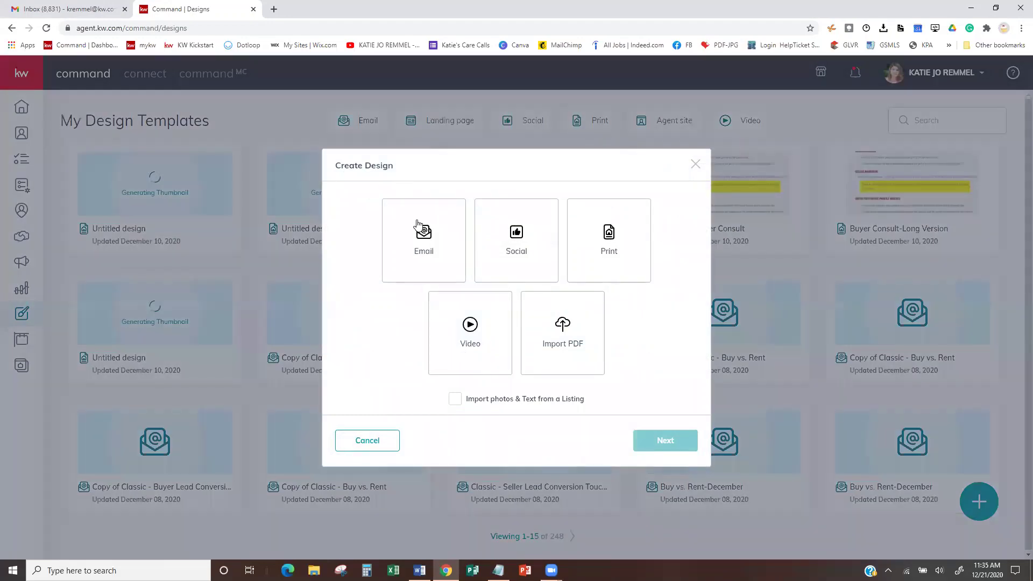
pyautogui.click(418, 226)
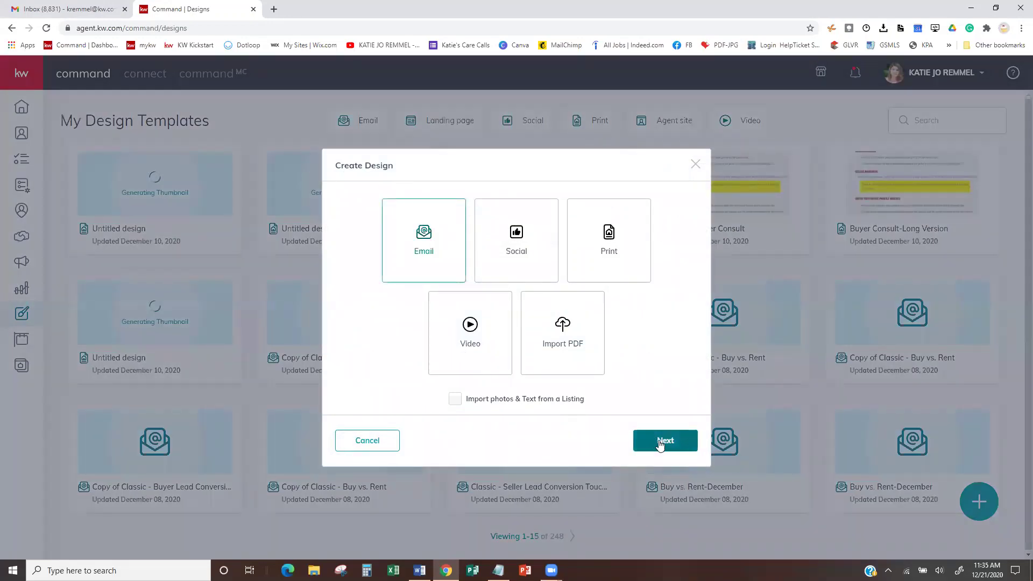
pyautogui.click(661, 442)
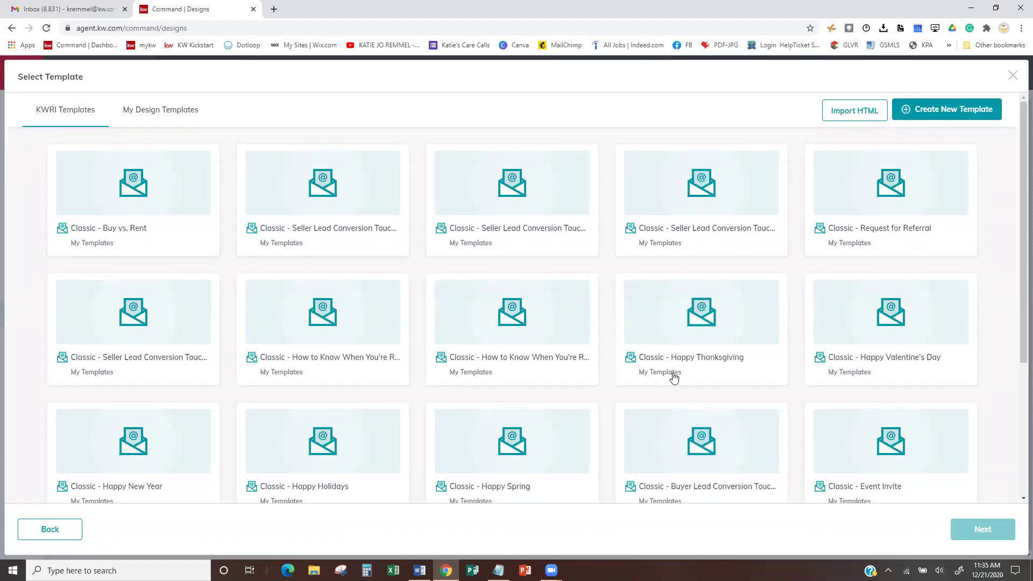
# - Load more templates, then select Classic - Happy Holidays and open it in the email editor
pyautogui.scroll(-2, 675, 379)
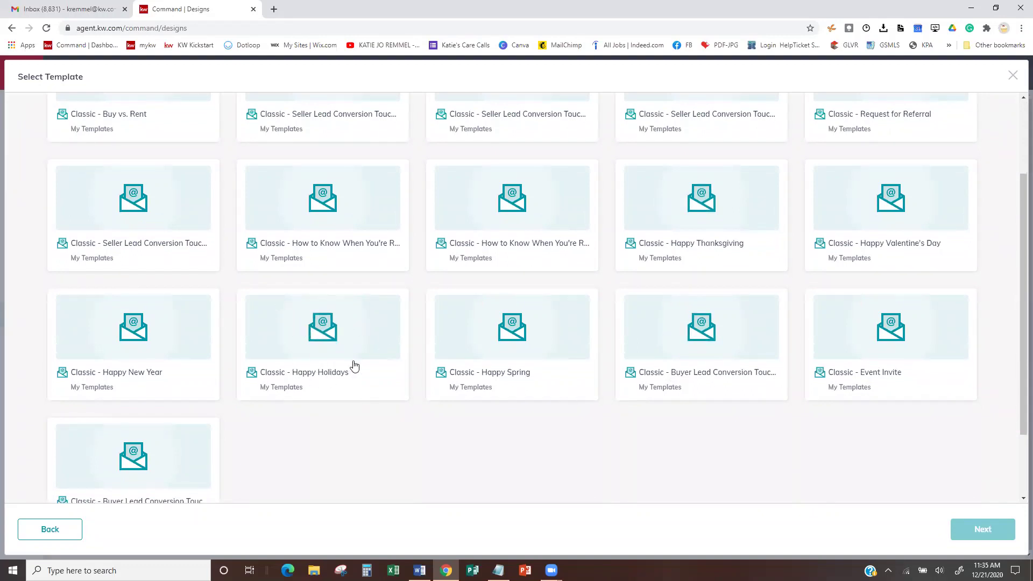
pyautogui.scroll(-2, 372, 415)
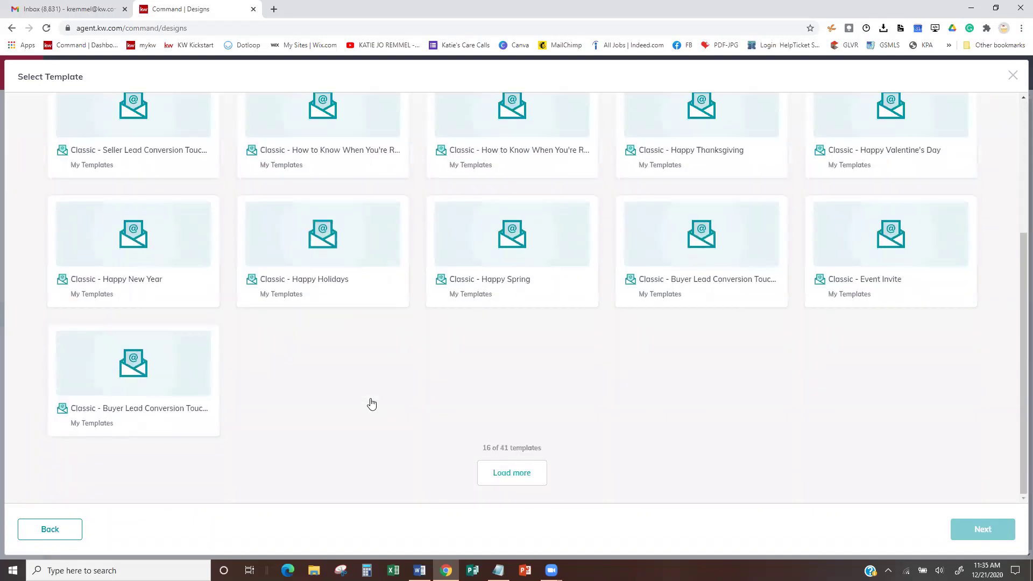
pyautogui.click(506, 480)
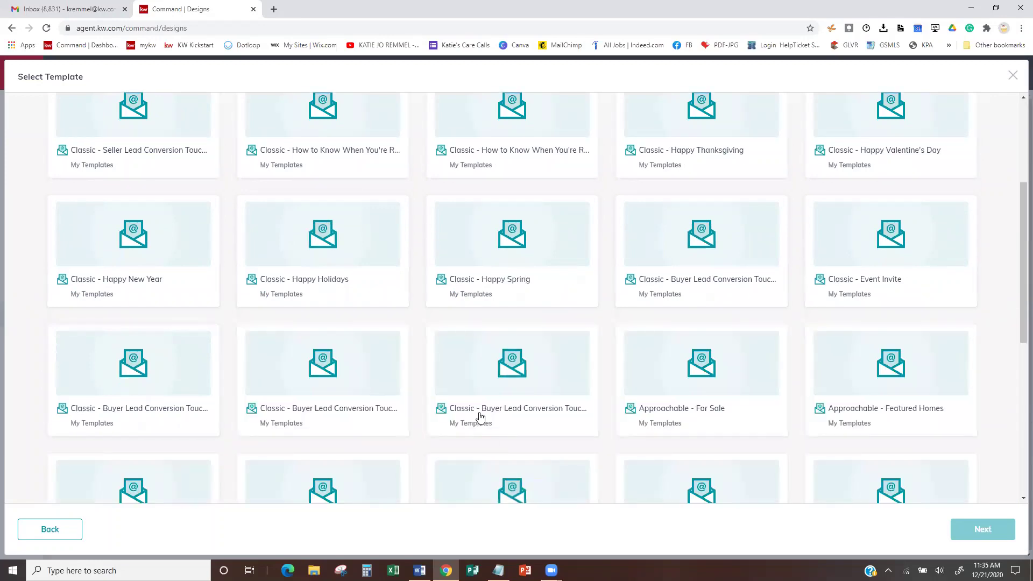
pyautogui.scroll(-3, 479, 420)
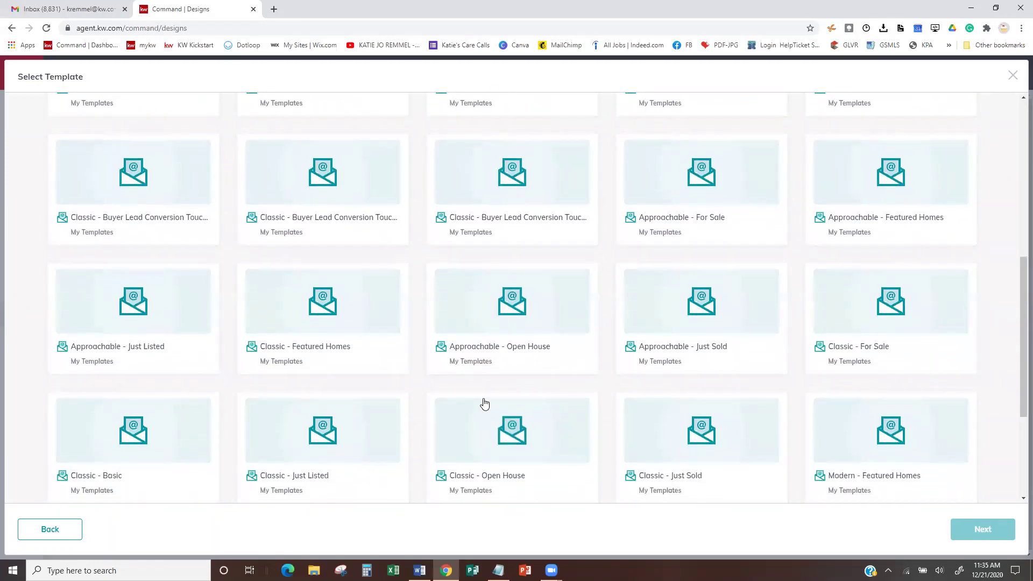
pyautogui.scroll(-3, 484, 407)
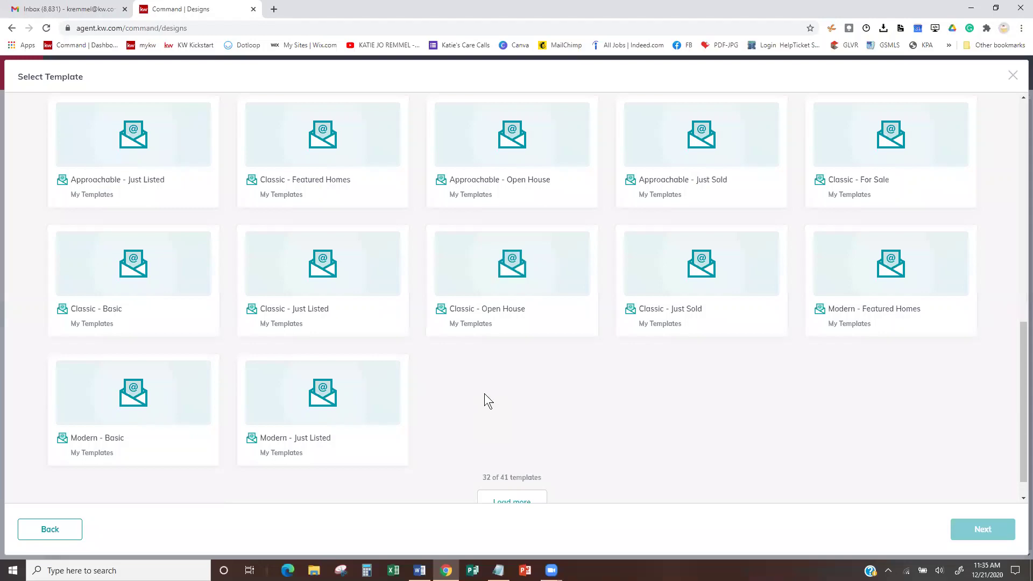
pyautogui.scroll(-1, 484, 393)
pyautogui.scroll(5, 485, 393)
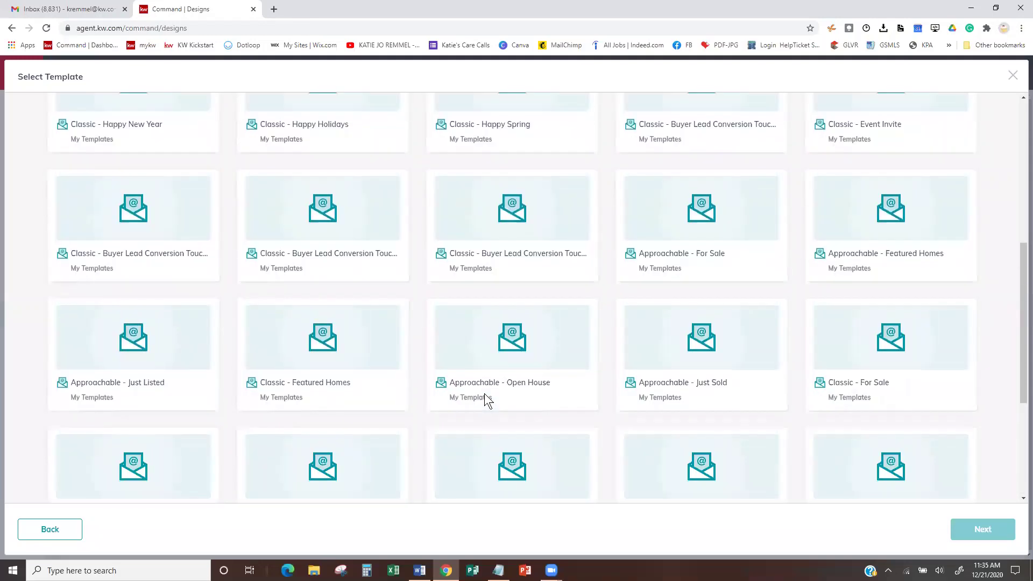
pyautogui.scroll(2, 484, 412)
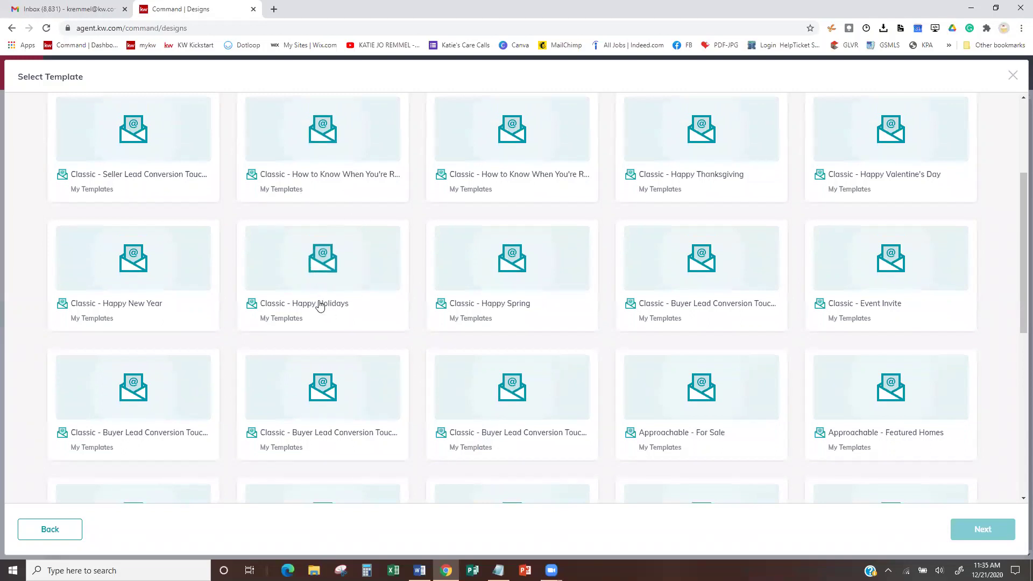
pyautogui.click(313, 302)
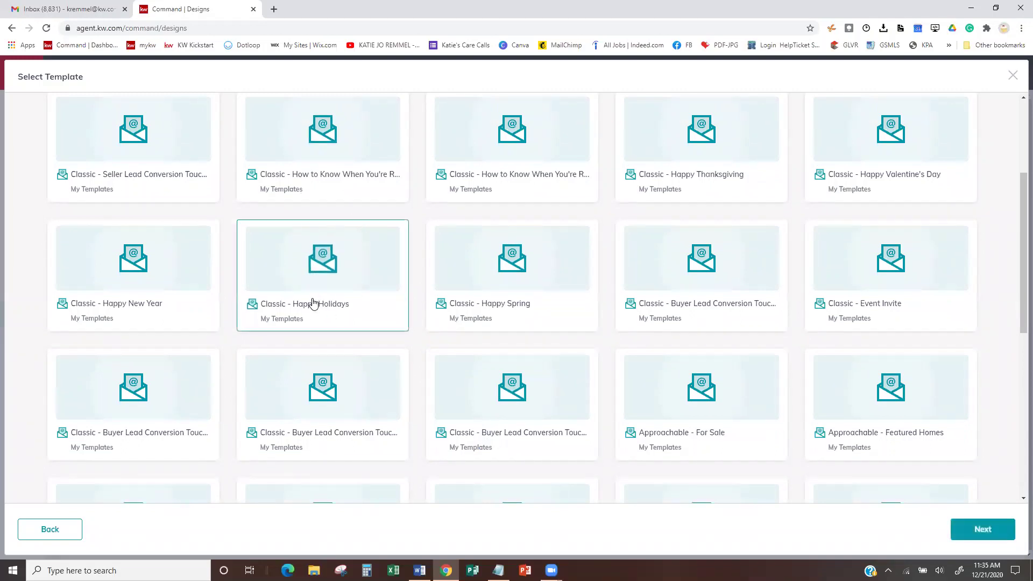
pyautogui.click(978, 530)
pyautogui.click(978, 530)
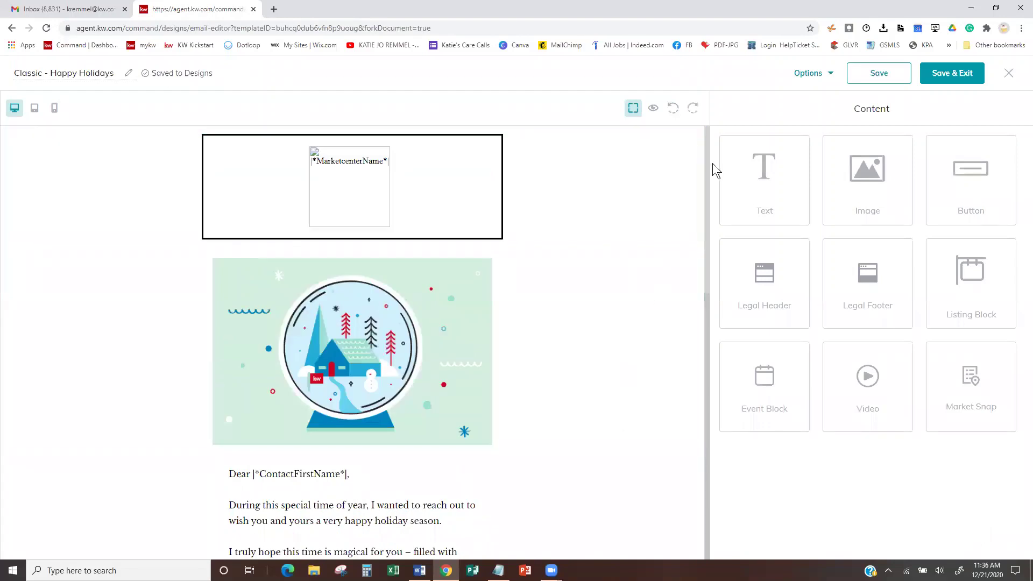
# - Review the Happy Holidays email and open its greeting text block in Edit Text
pyautogui.scroll(-2, 658, 274)
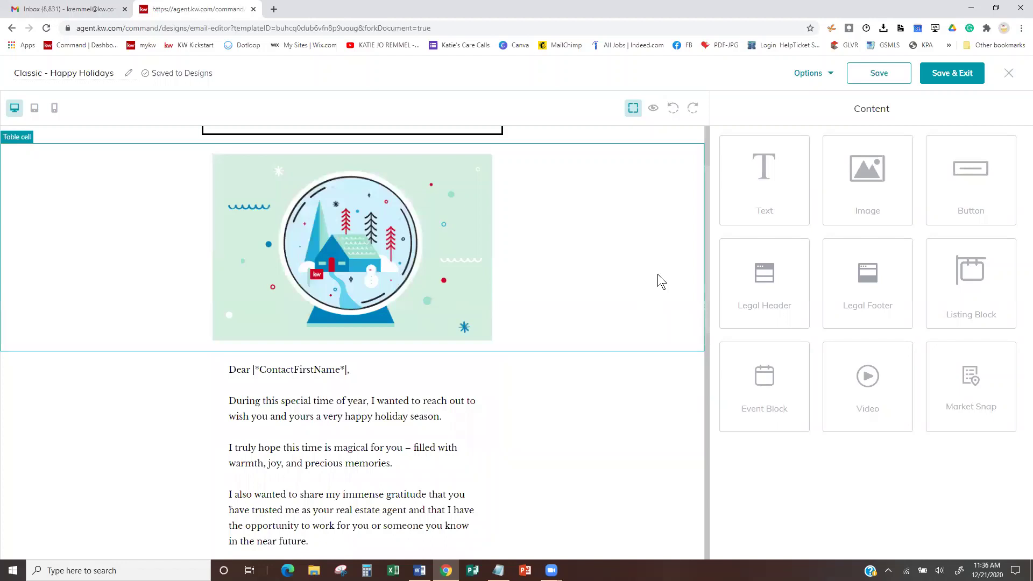
pyautogui.scroll(2, 658, 274)
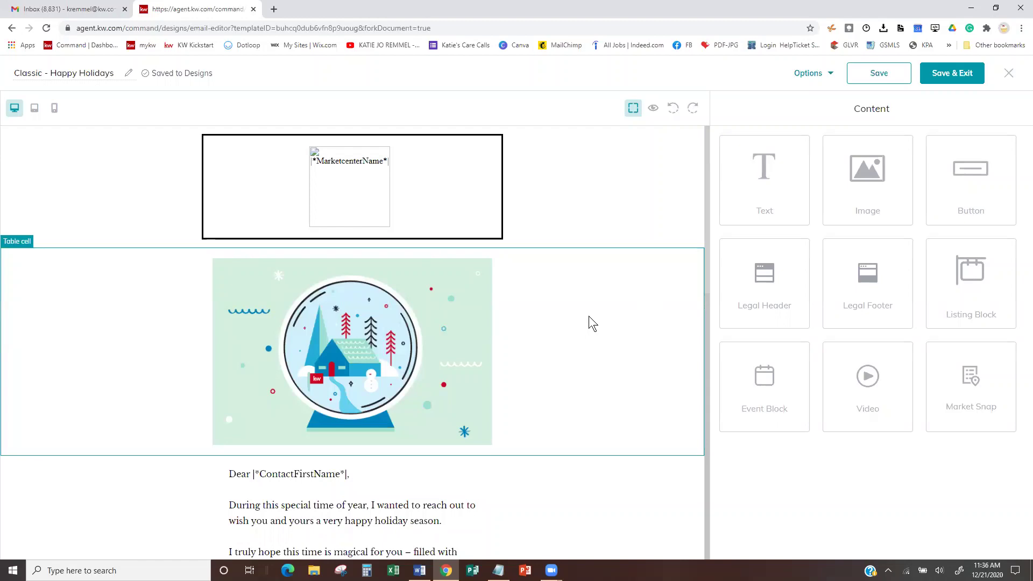
pyautogui.scroll(-2, 589, 316)
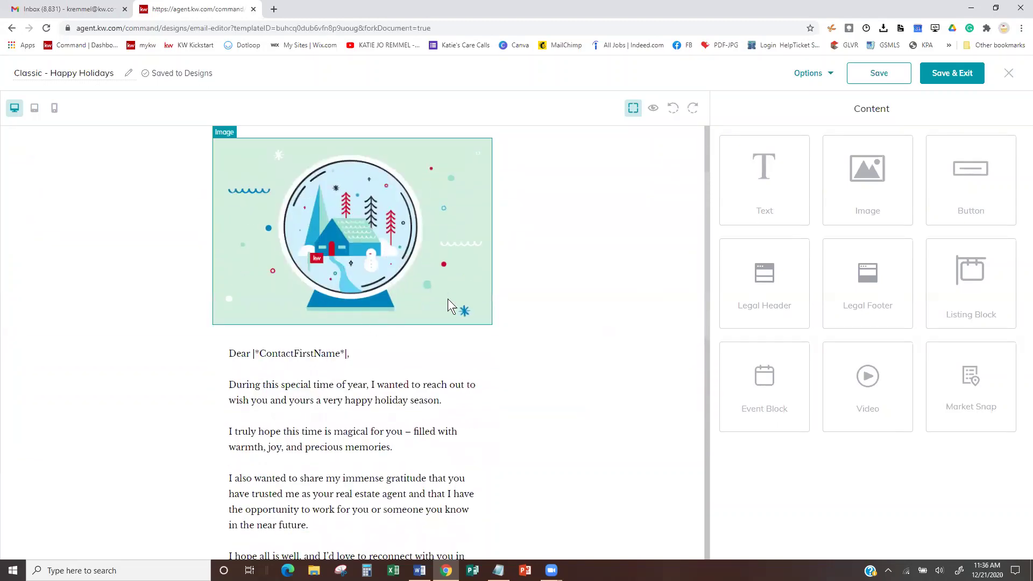
pyautogui.scroll(-2, 448, 292)
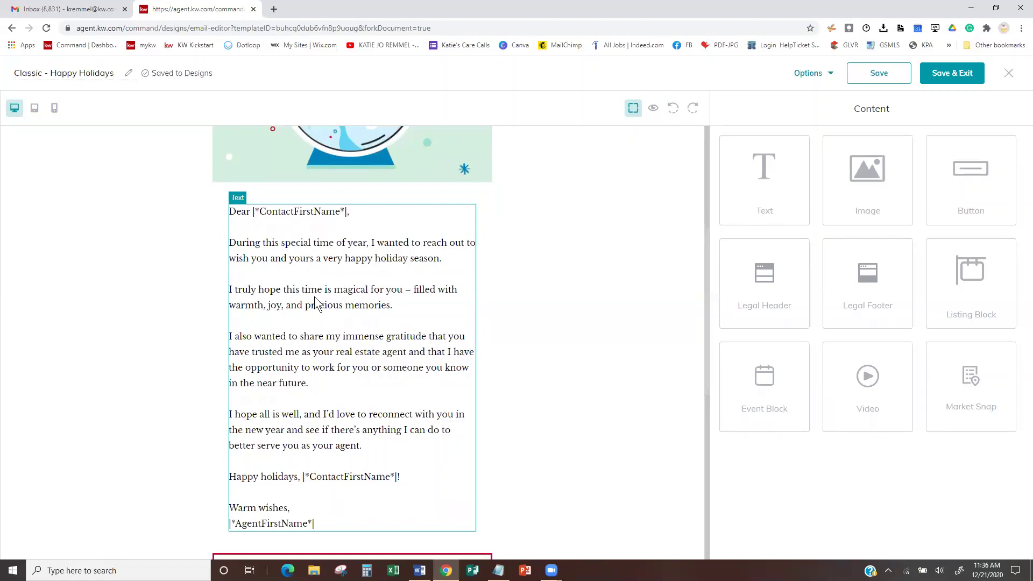
pyautogui.scroll(-3, 375, 371)
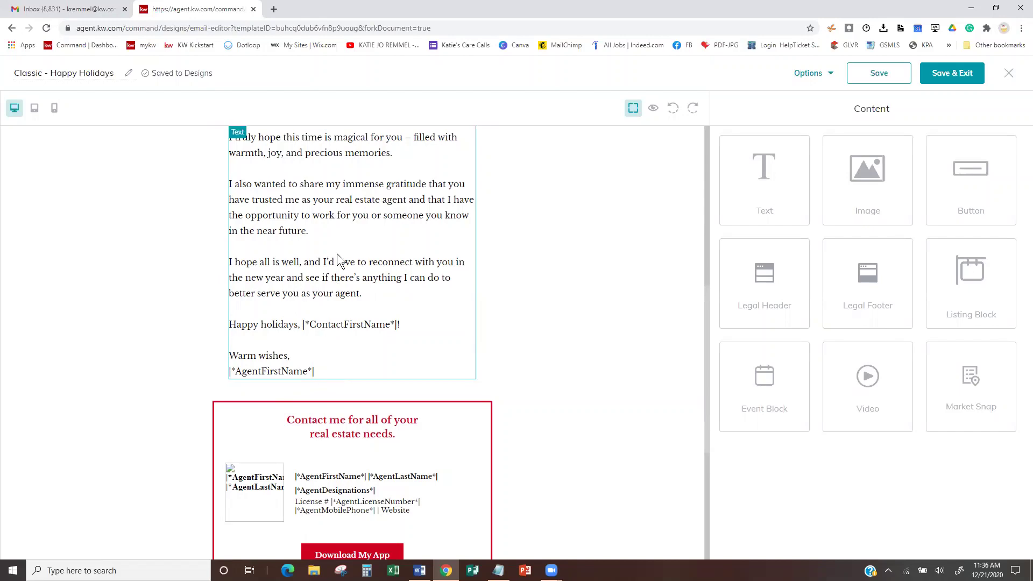
pyautogui.scroll(2, 337, 251)
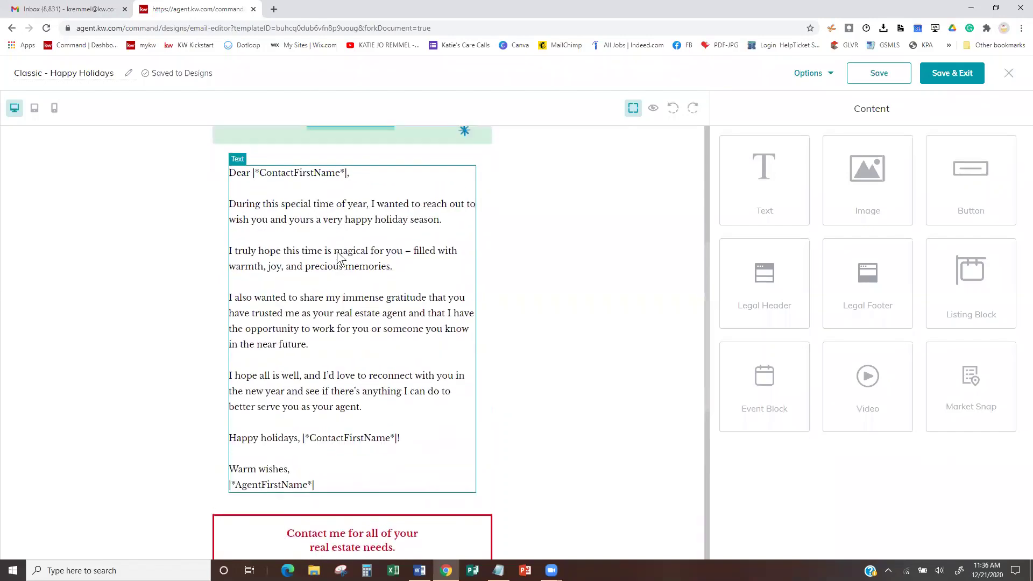
pyautogui.click(341, 271)
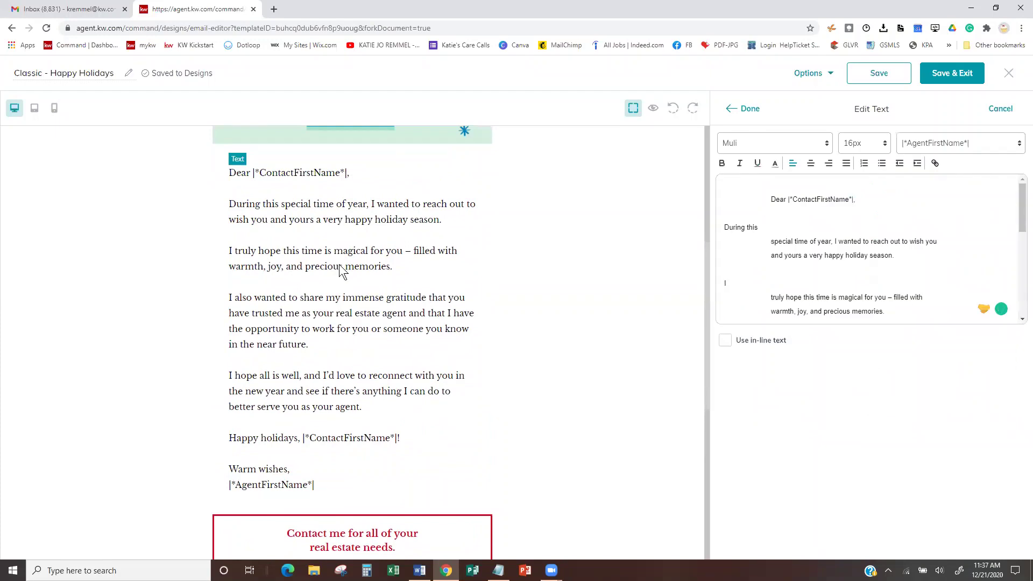
# - Reopen the letter text and place the cursor after the agent first-name signature field
pyautogui.click(731, 108)
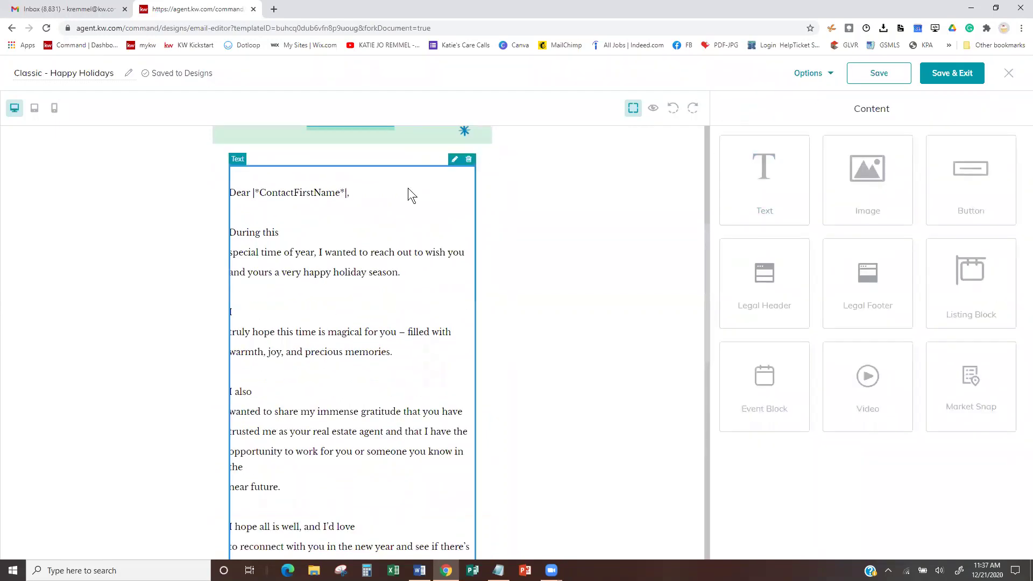
pyautogui.click(453, 164)
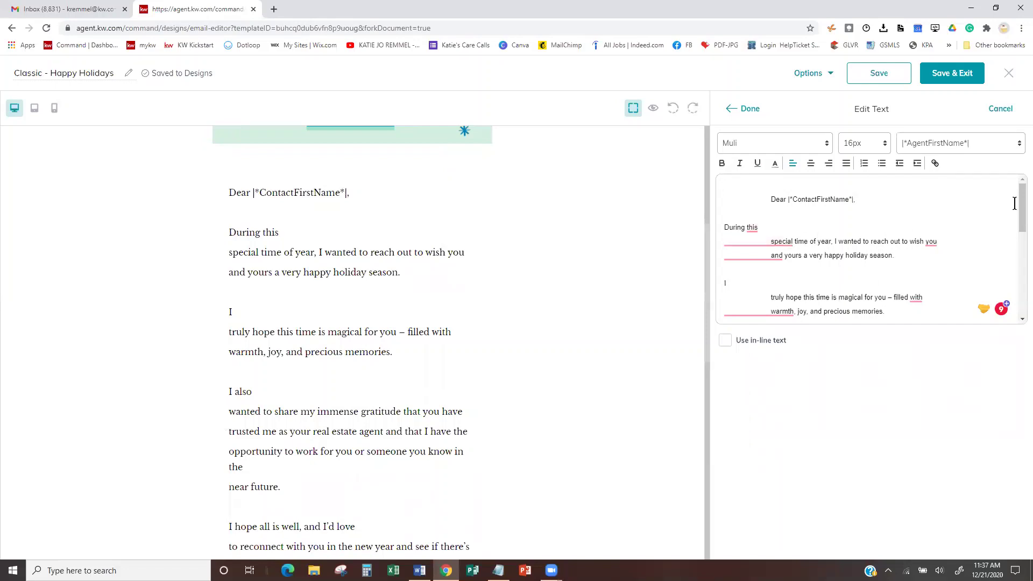
pyautogui.moveTo(1019, 206); pyautogui.dragTo(1019, 250)
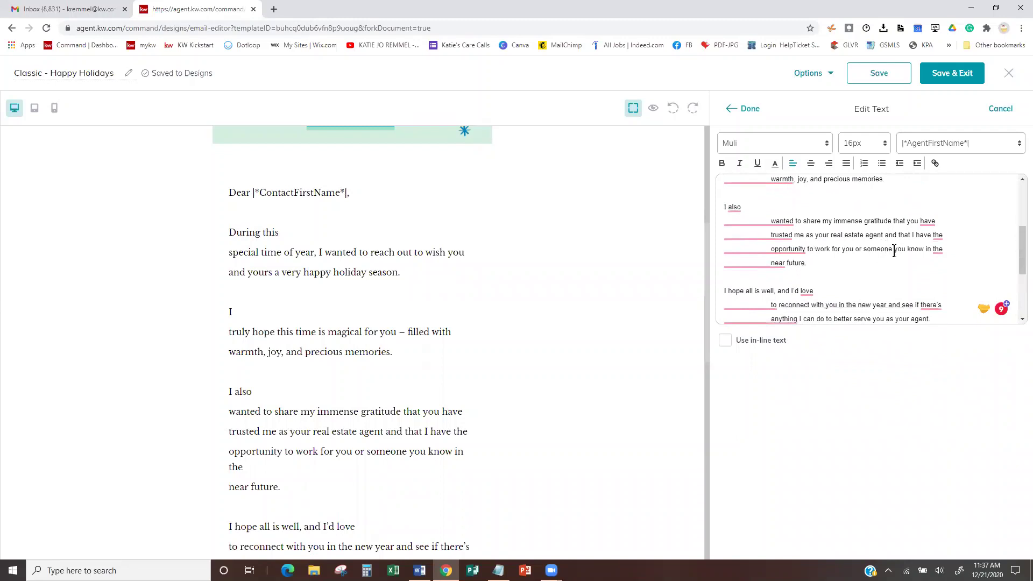
pyautogui.moveTo(893, 249); pyautogui.dragTo(860, 249)
pyautogui.moveTo(1019, 244); pyautogui.dragTo(1019, 290)
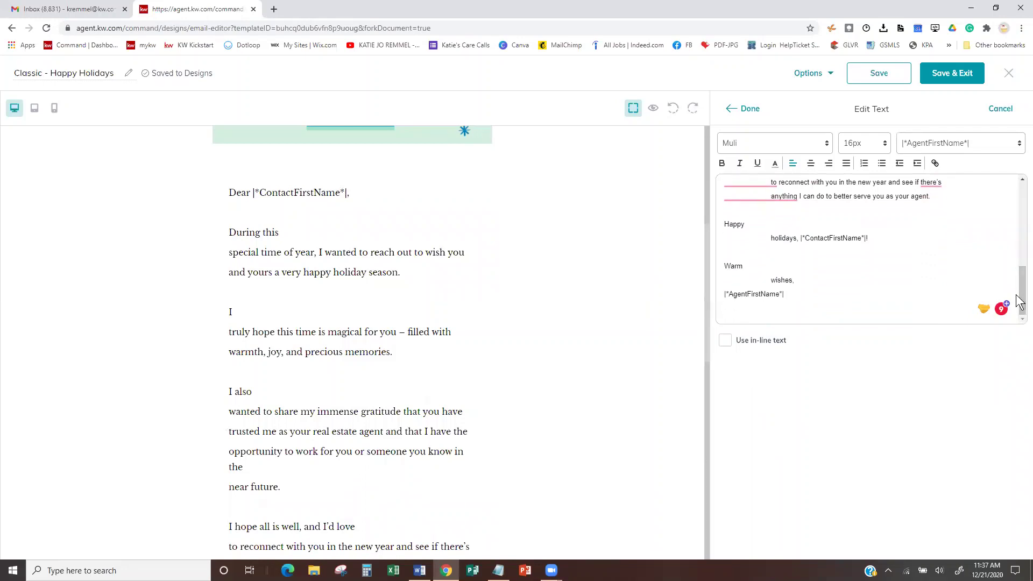
pyautogui.click(788, 294)
# - Insert the |*AgentLastName*| merge field into the signature, then remove it again
pyautogui.click(996, 154)
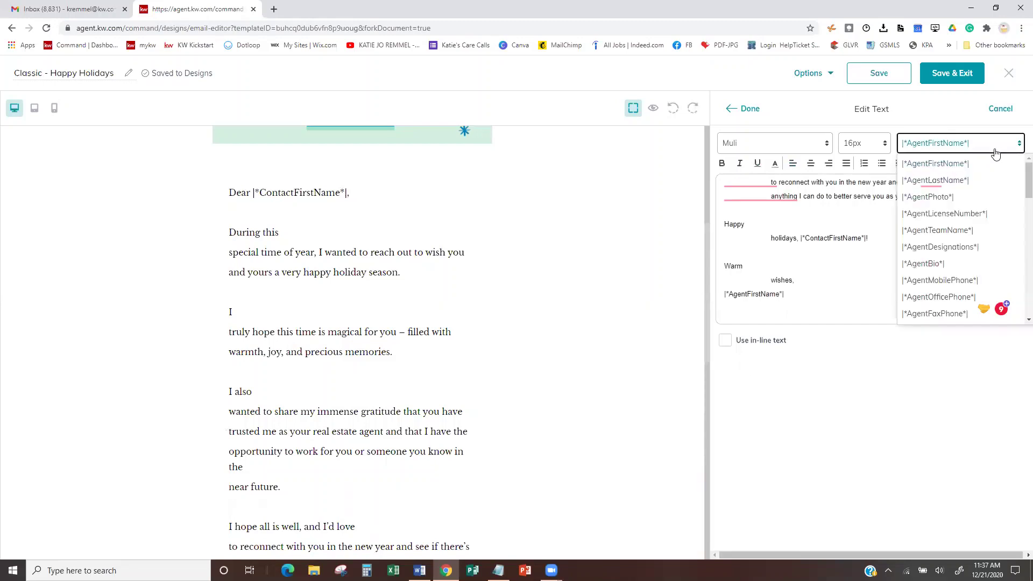
pyautogui.click(960, 181)
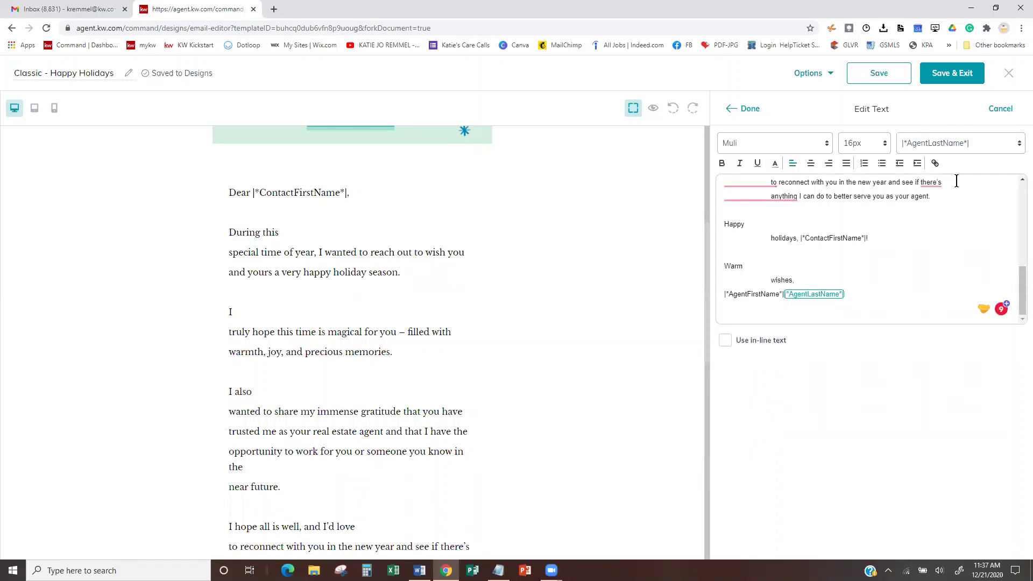
pyautogui.press('BackSpace')
pyautogui.moveTo(788, 296); pyautogui.dragTo(721, 296)
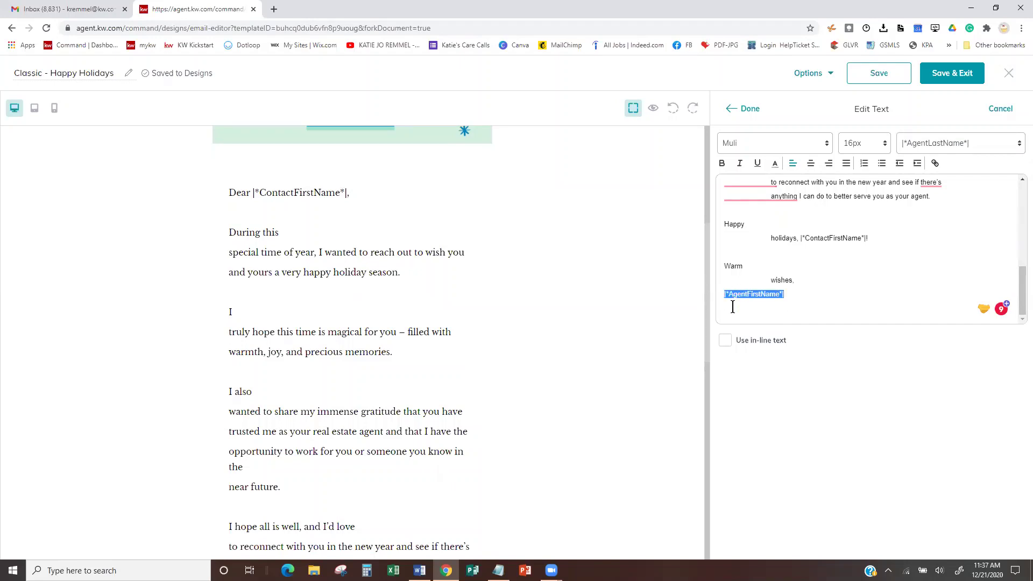
pyautogui.click(810, 295)
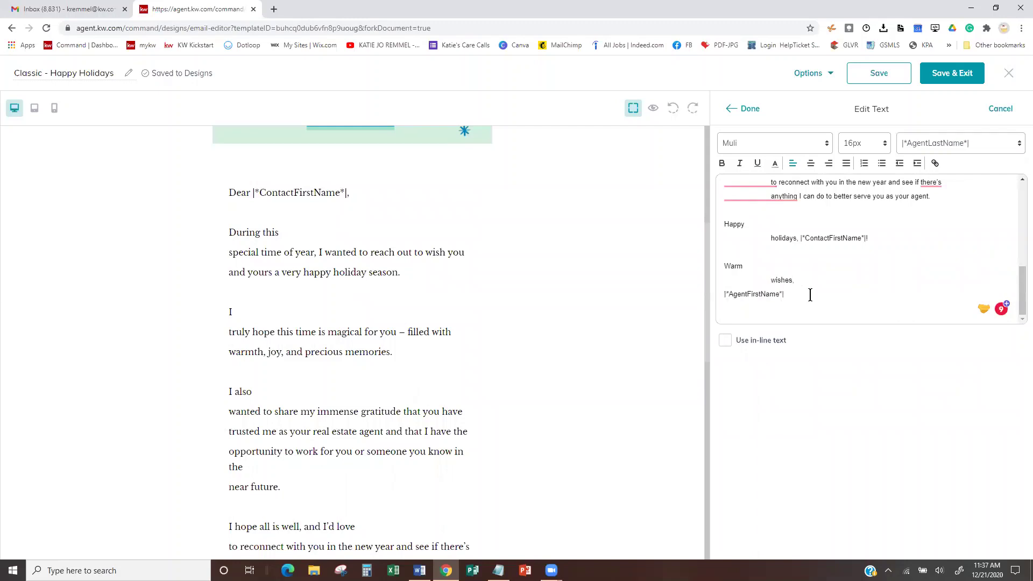
# - Apply italic, leave text colour and font unchanged, and close the Edit Text panel
pyautogui.scroll(8, 828, 209)
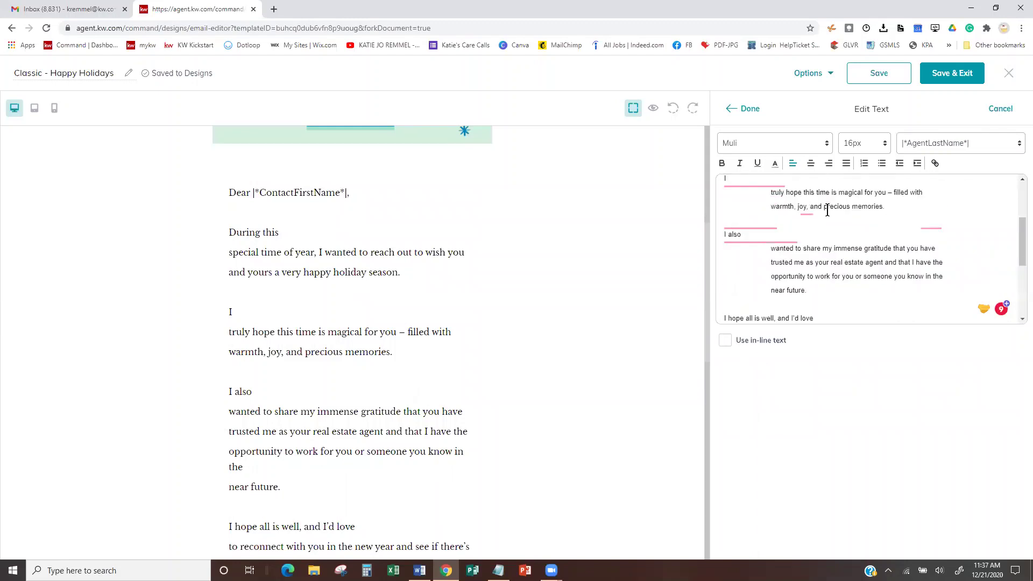
pyautogui.click(739, 164)
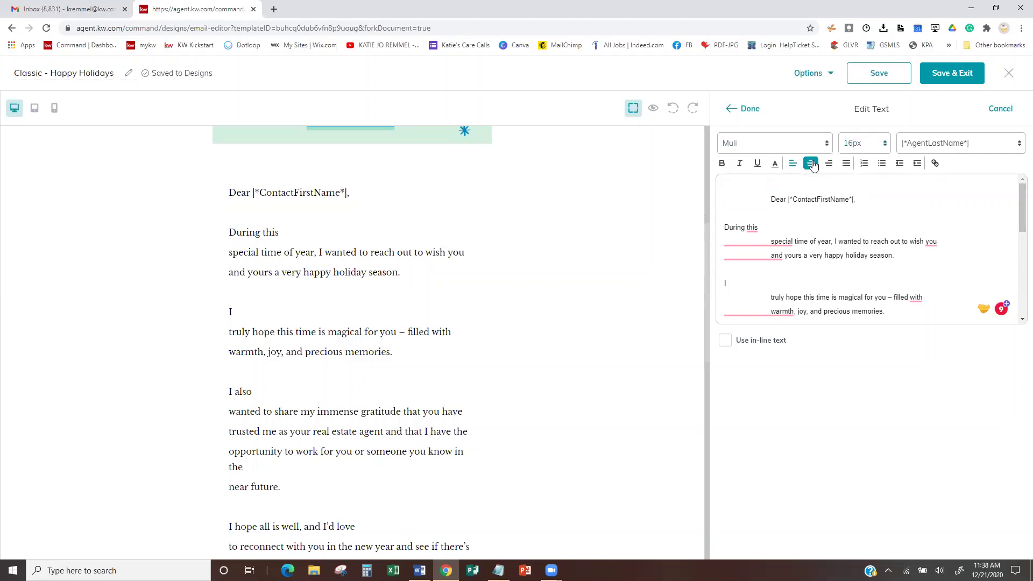
pyautogui.click(775, 164)
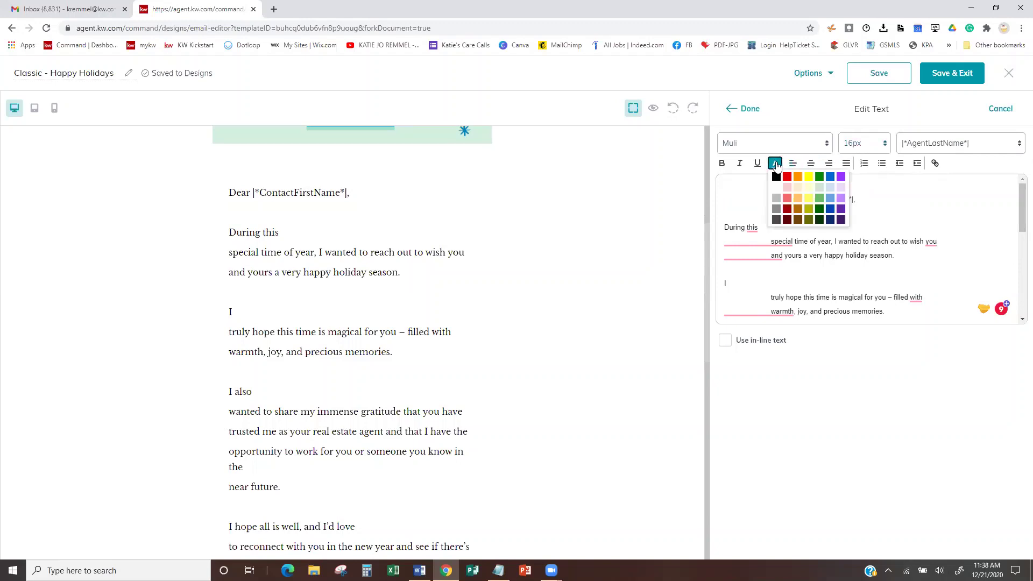
pyautogui.click(776, 164)
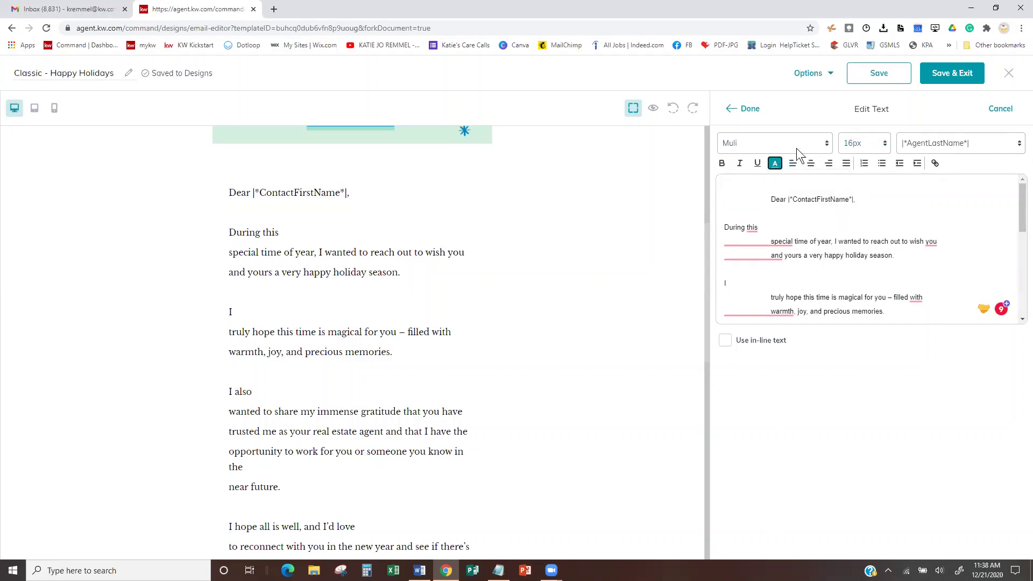
pyautogui.click(816, 145)
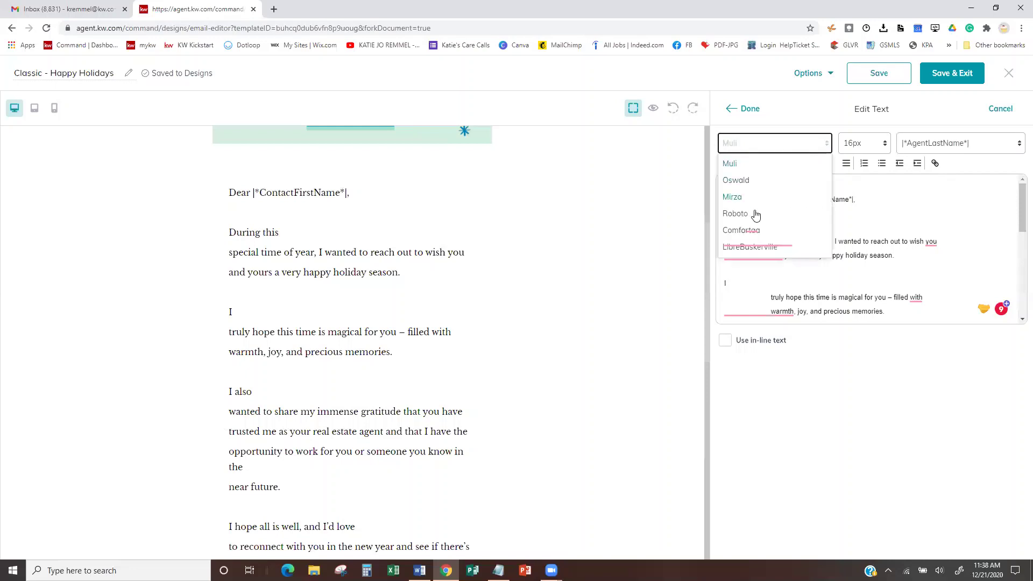
pyautogui.click(794, 95)
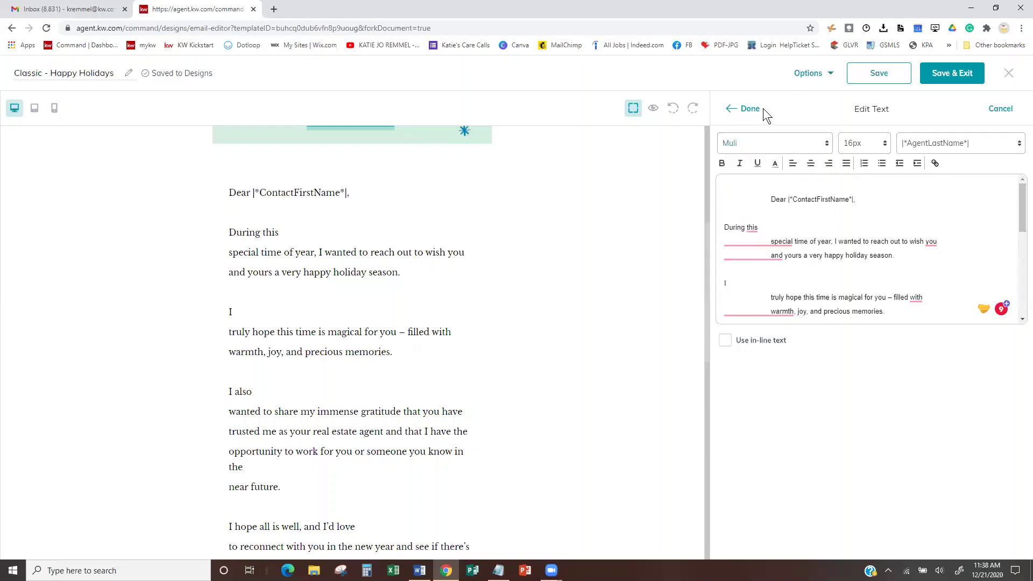
pyautogui.click(733, 107)
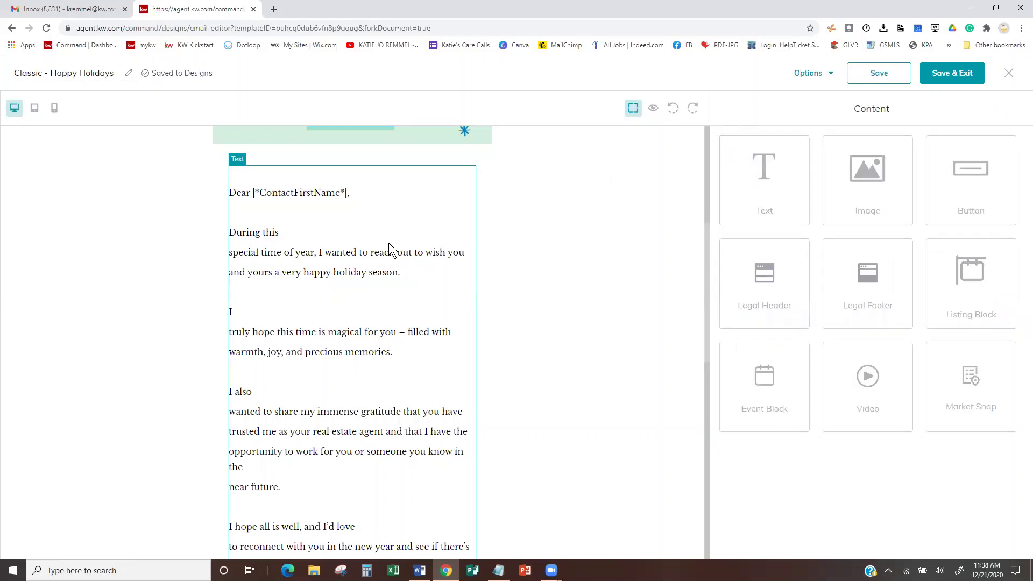
# - Undo the last text change to remove the stray line breaks in the letter
pyautogui.scroll(-3, 389, 243)
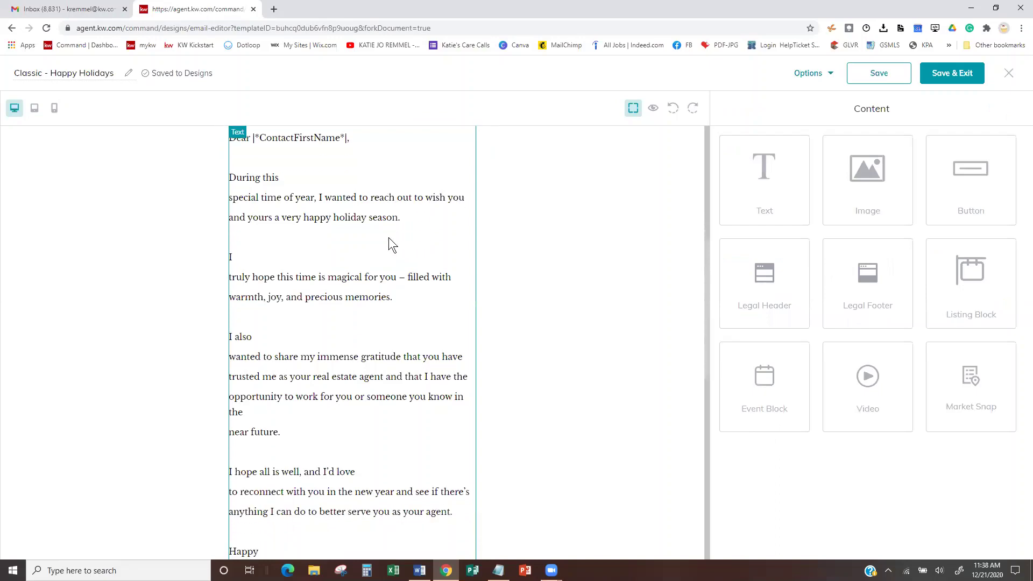
pyautogui.scroll(5, 388, 237)
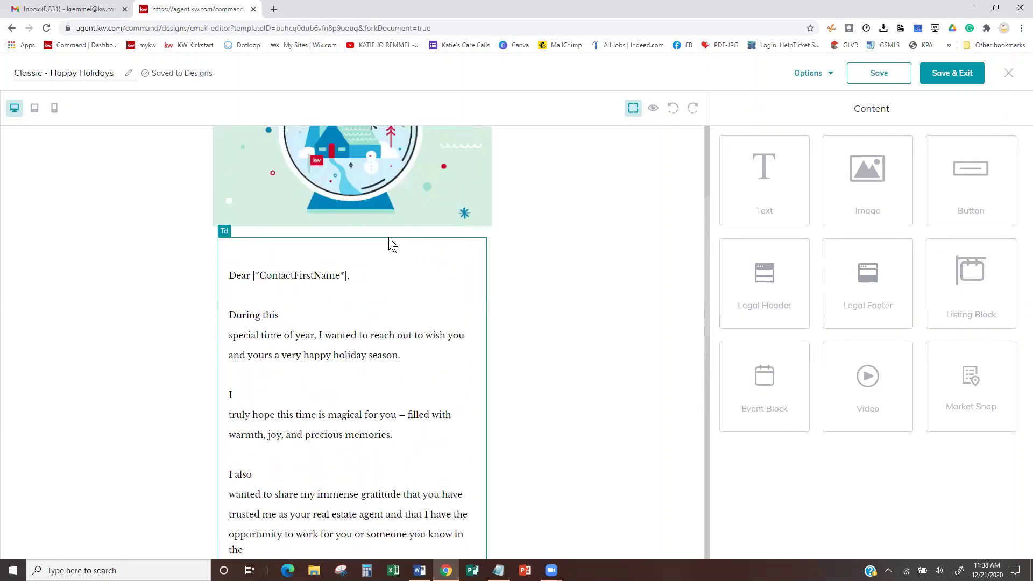
pyautogui.click(674, 109)
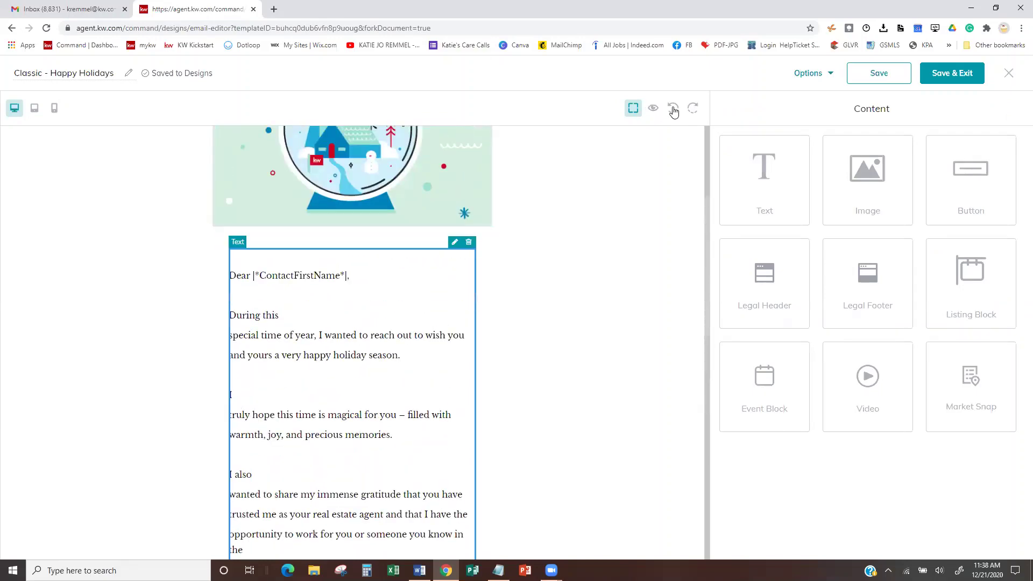
pyautogui.click(673, 109)
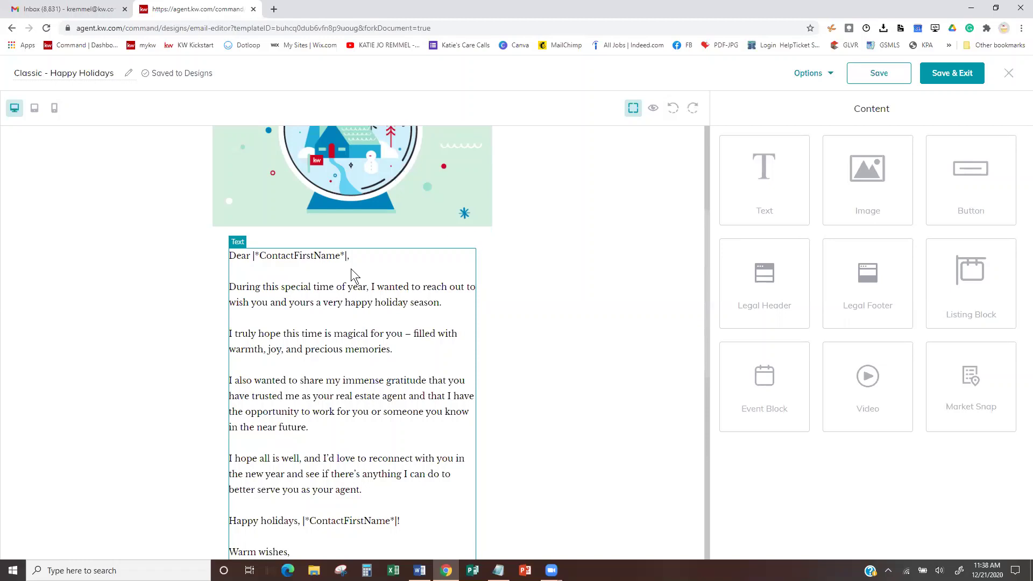
# - Select the letter text block, scroll to the agent contact block, and open the email Options menu
pyautogui.click(351, 269)
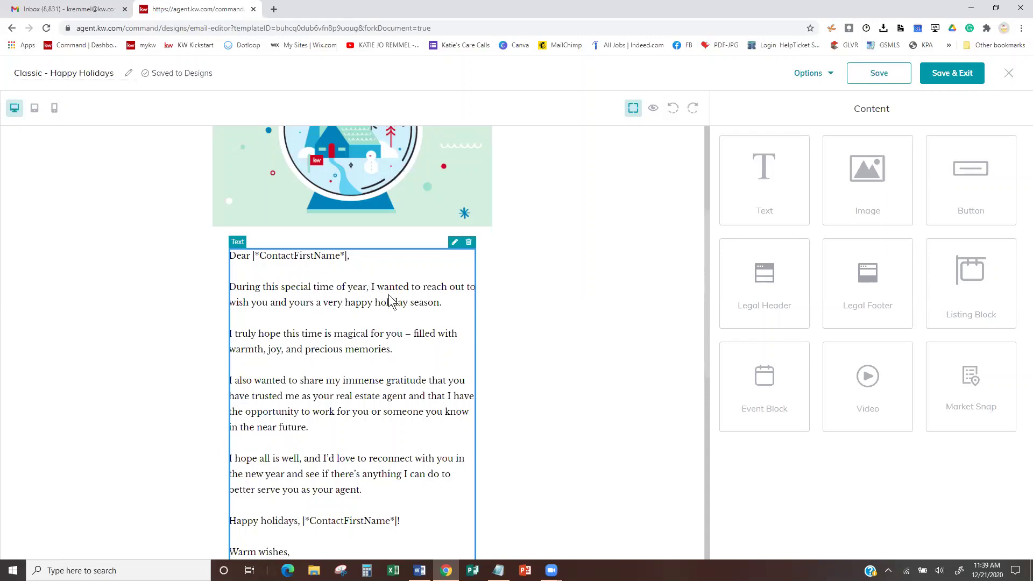
pyautogui.scroll(-6, 451, 302)
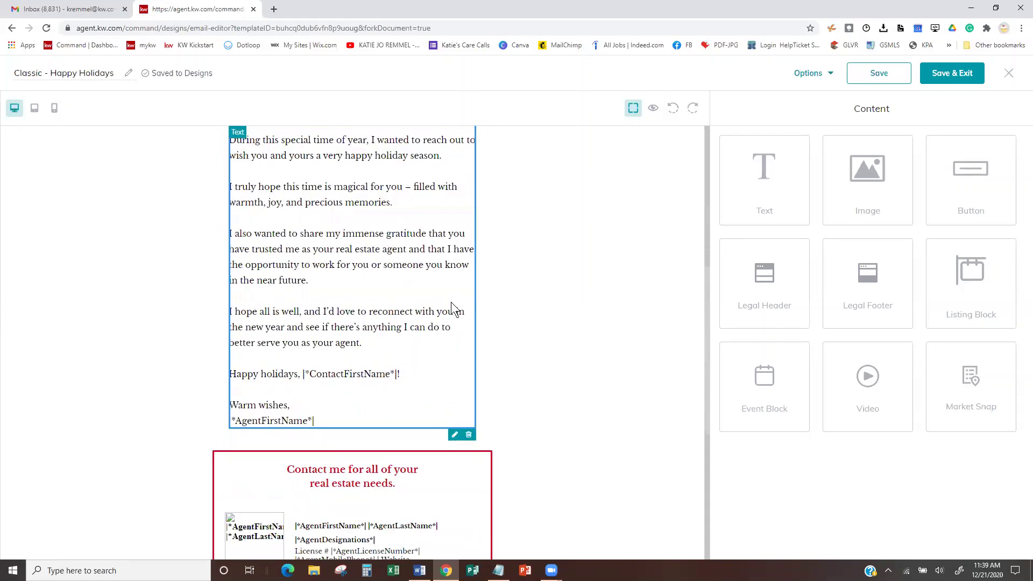
pyautogui.scroll(-1, 471, 207)
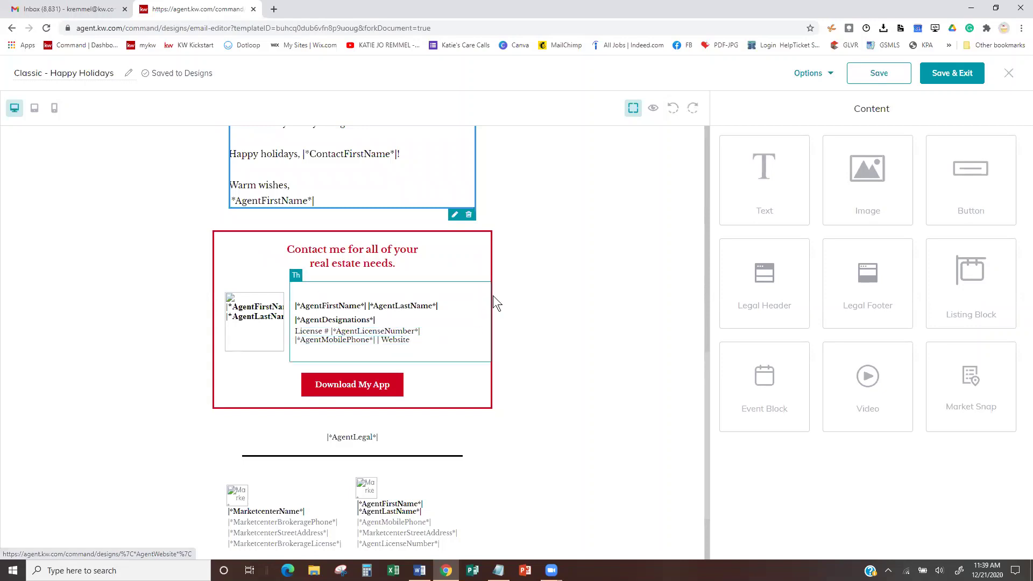
pyautogui.click(830, 76)
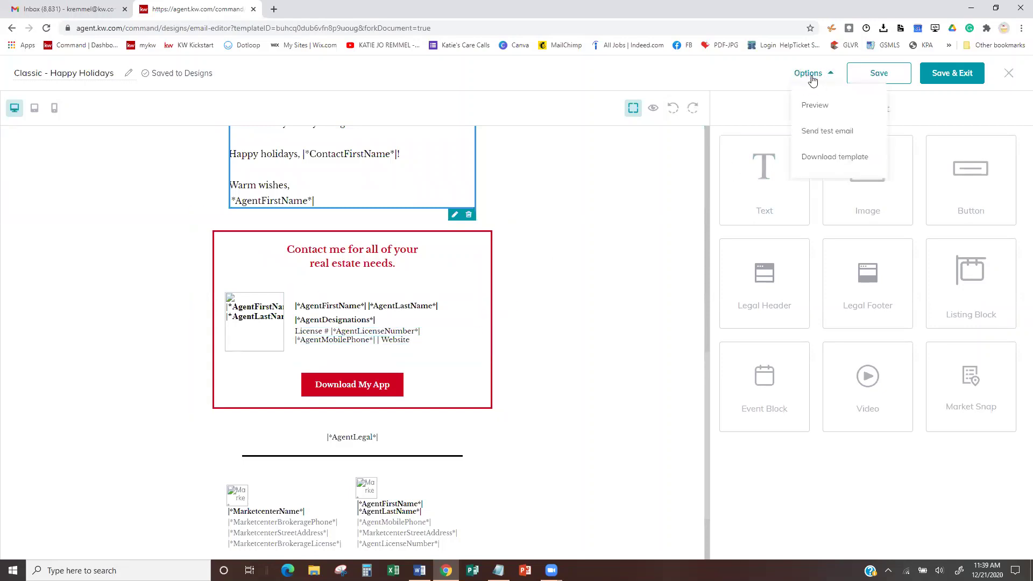
pyautogui.click(812, 106)
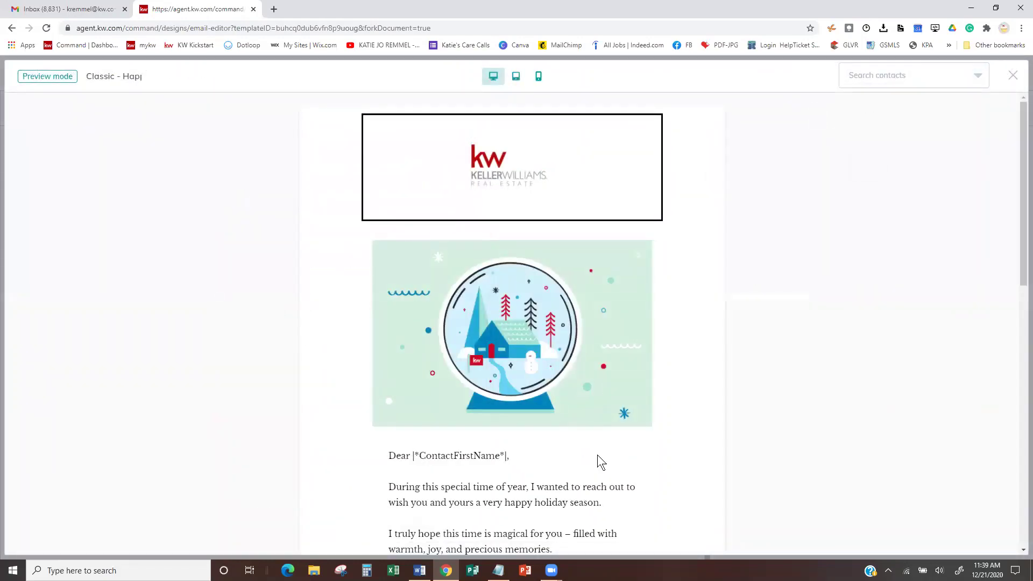
pyautogui.scroll(-10, 597, 455)
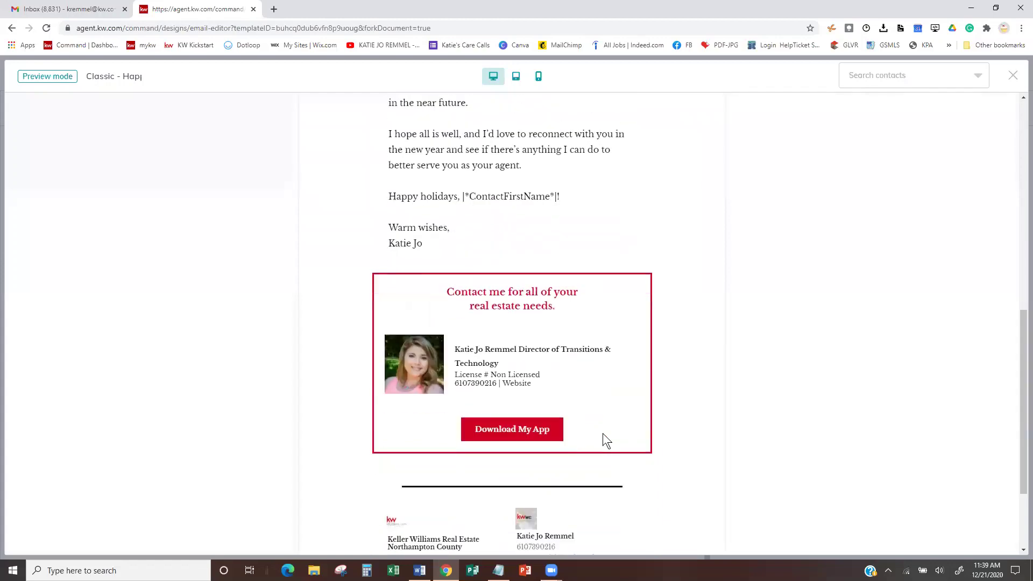
pyautogui.scroll(-3, 584, 406)
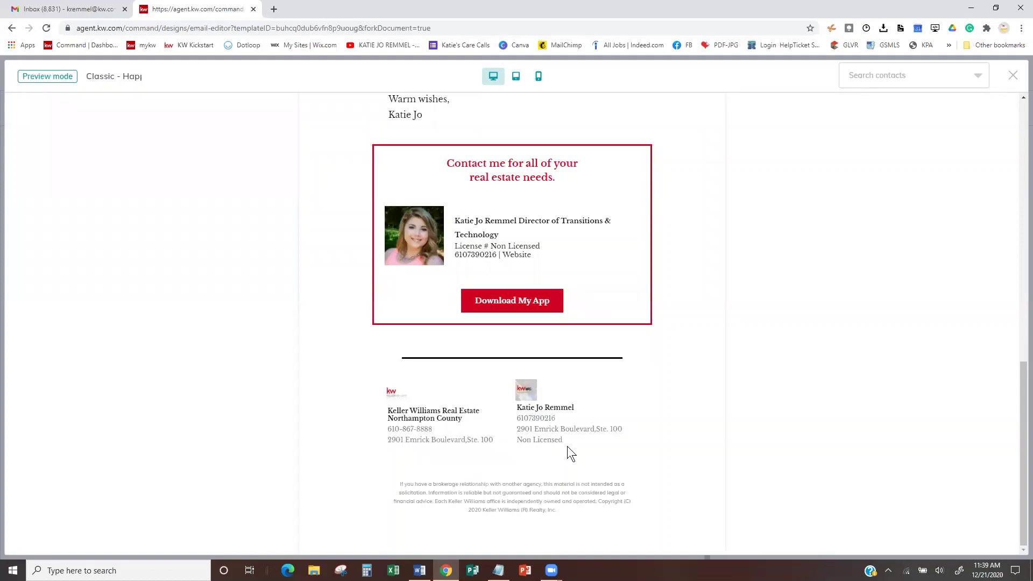
pyautogui.scroll(15, 568, 447)
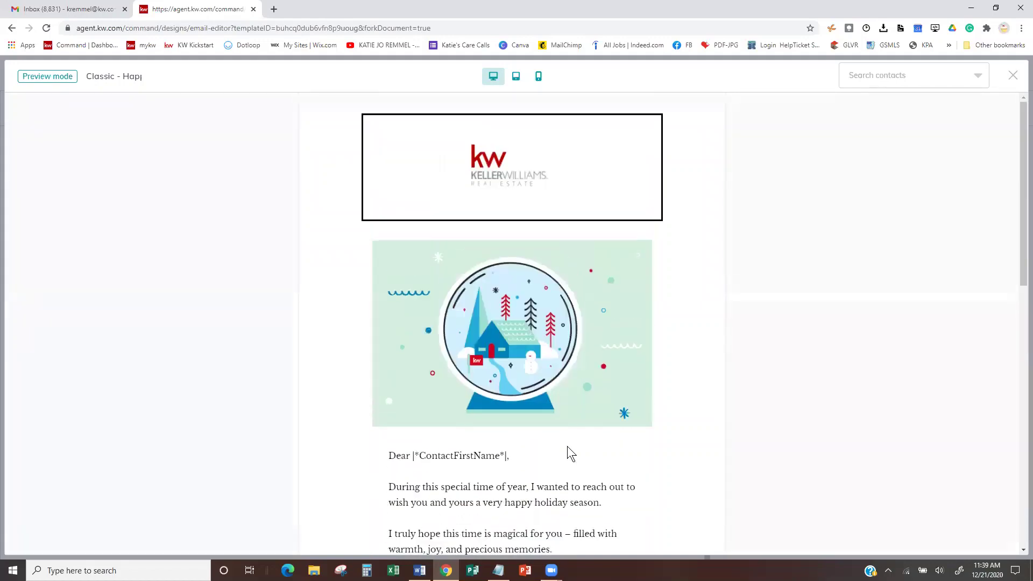
pyautogui.click(1013, 75)
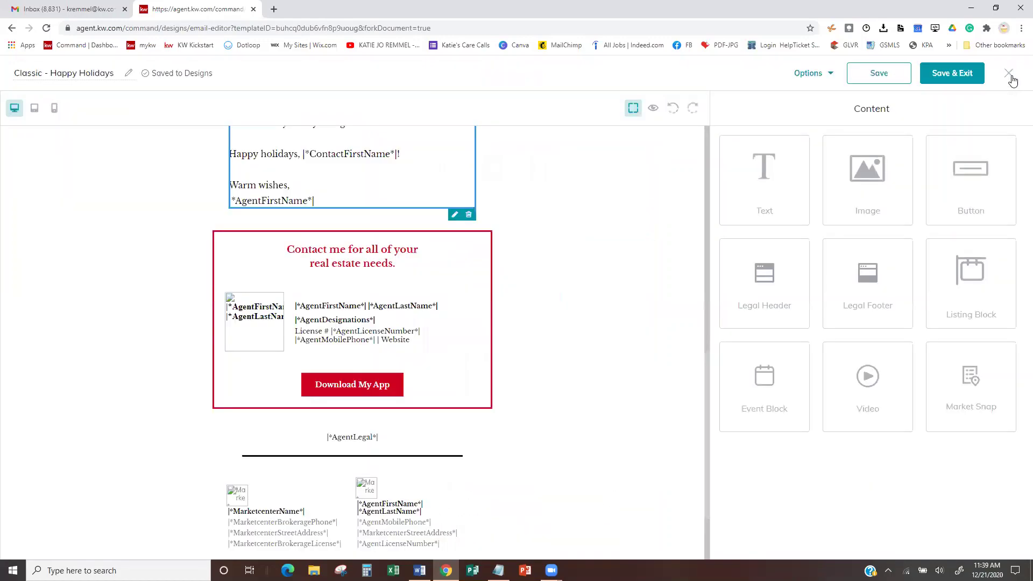
pyautogui.click(802, 74)
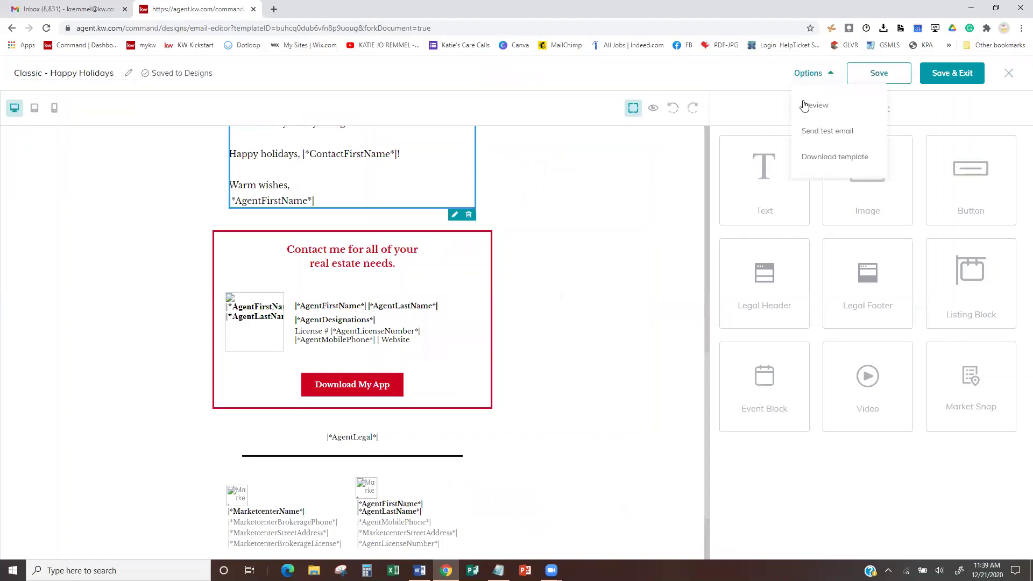
pyautogui.click(806, 107)
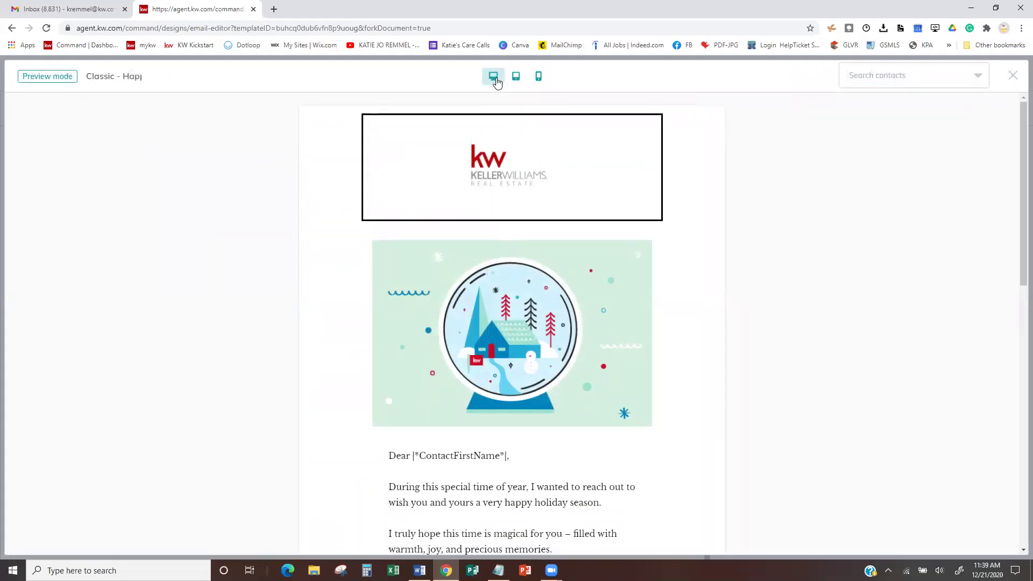
pyautogui.click(517, 78)
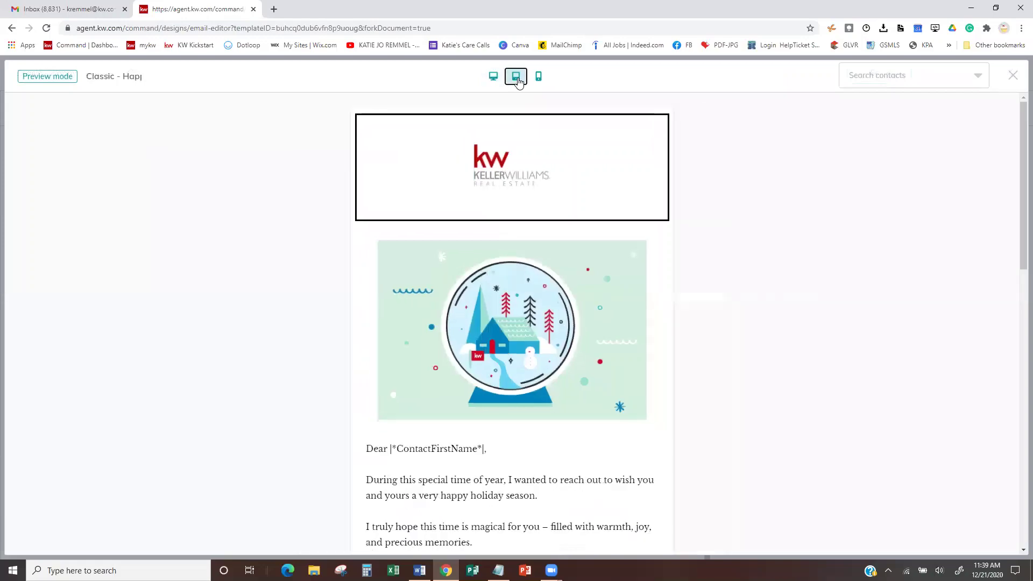
pyautogui.click(539, 76)
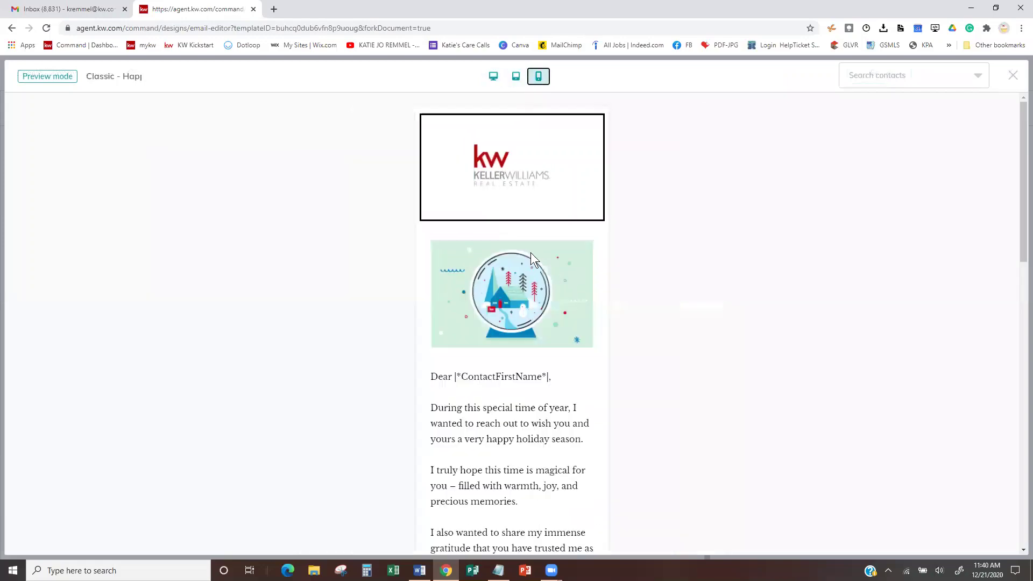
pyautogui.scroll(-12, 530, 253)
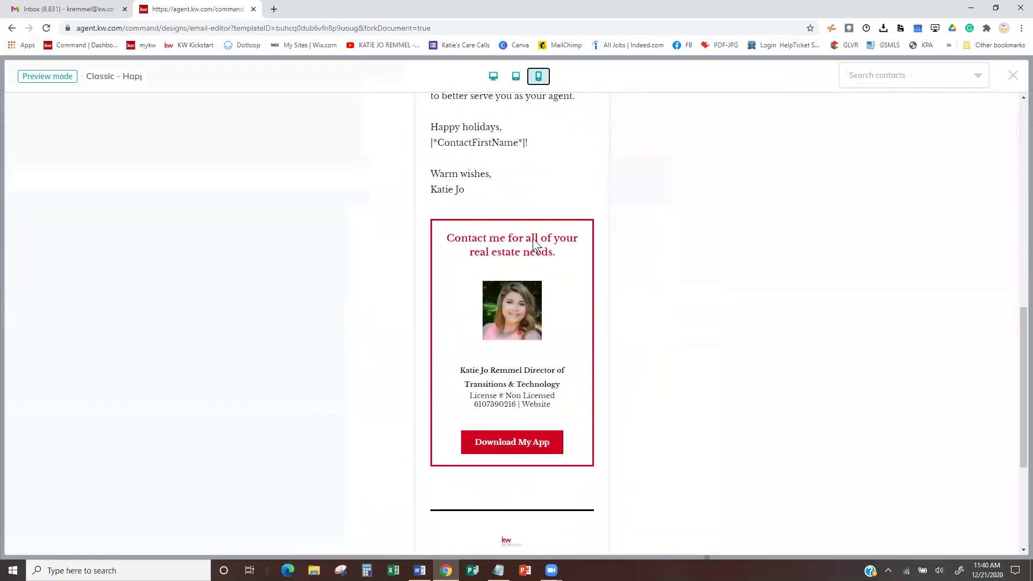
pyautogui.scroll(-3, 534, 245)
pyautogui.scroll(15, 534, 239)
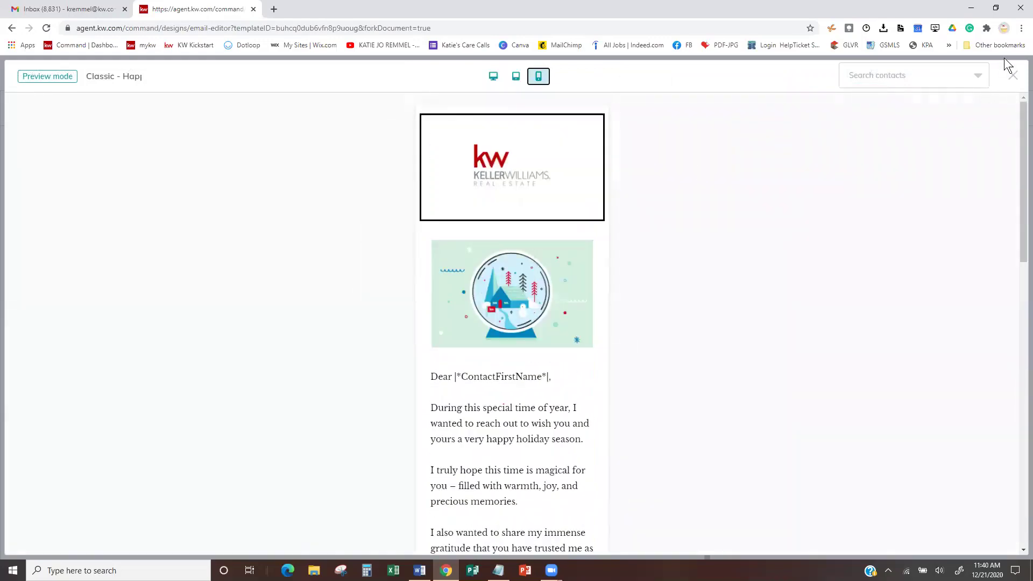
pyautogui.click(1013, 75)
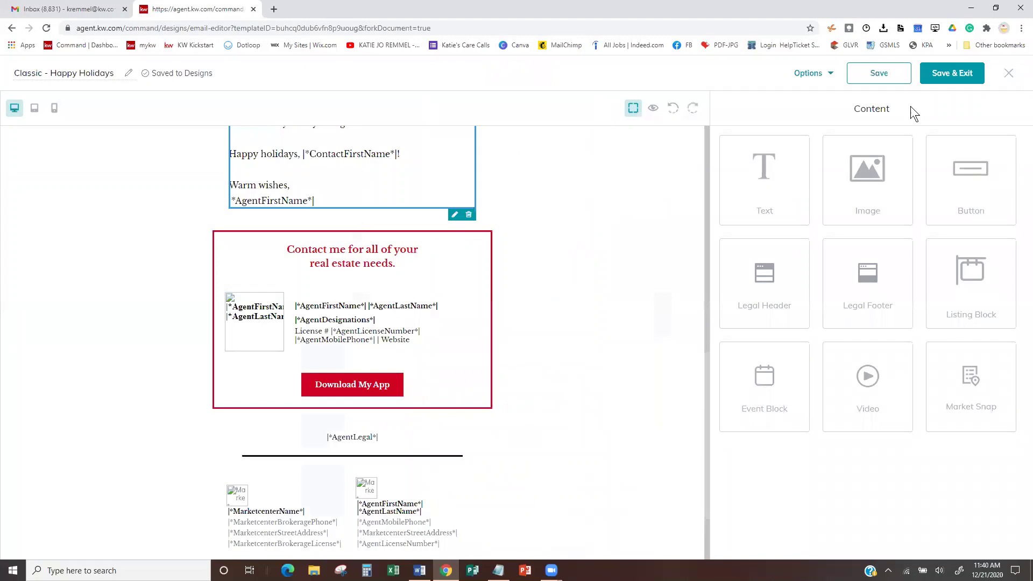
# - Select the snow-globe image at the top and open its Edit Image settings
pyautogui.scroll(10, 635, 231)
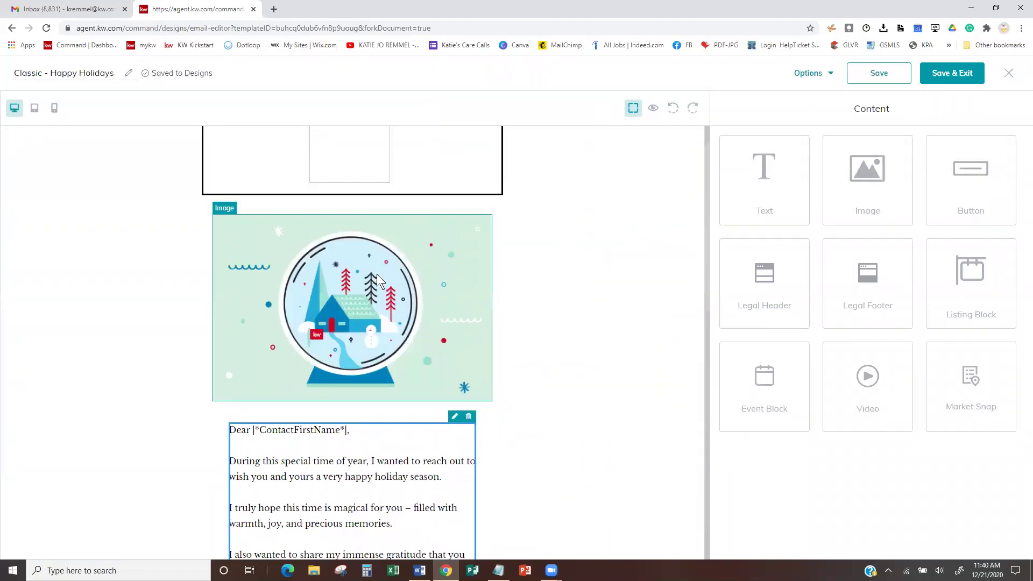
pyautogui.click(377, 275)
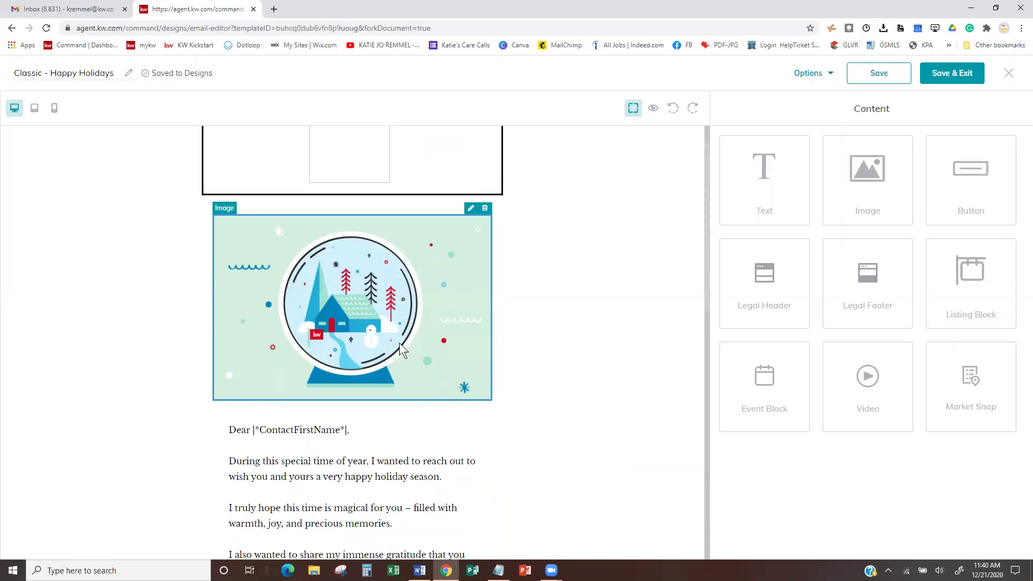
pyautogui.click(470, 209)
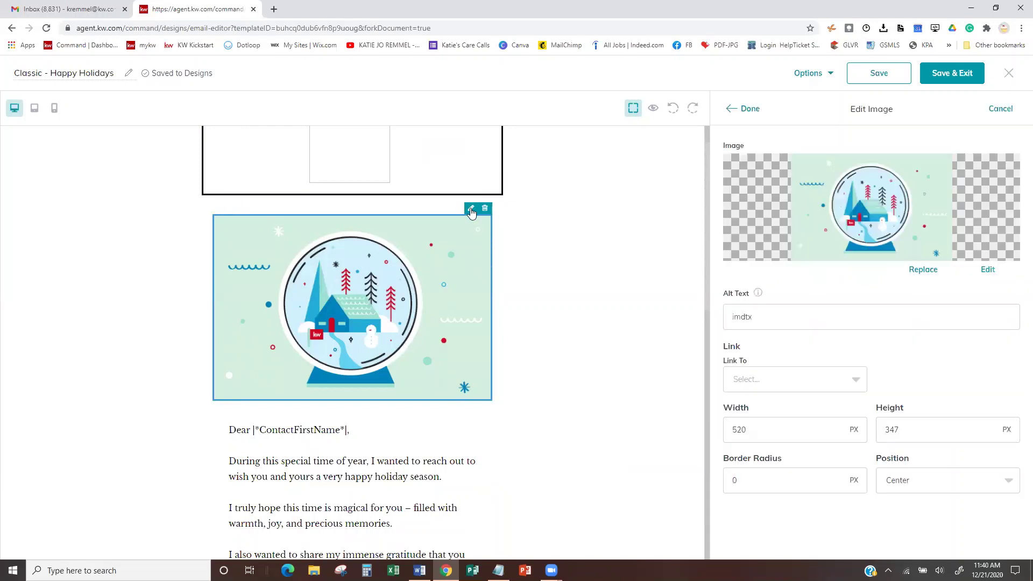
# - Upload Christmas20-Gifts_W and replace the snow-globe image with it
pyautogui.click(923, 270)
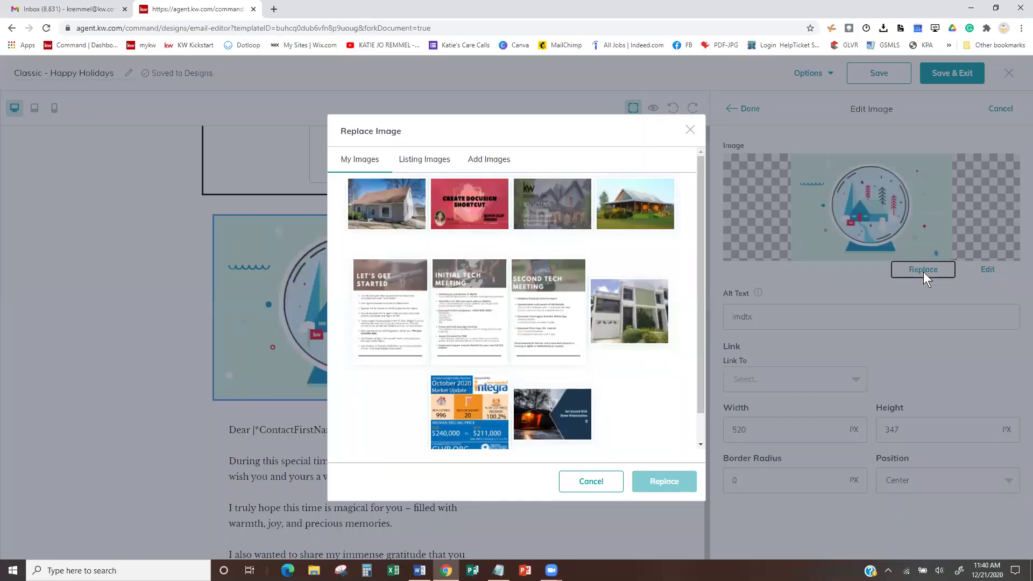
pyautogui.click(480, 162)
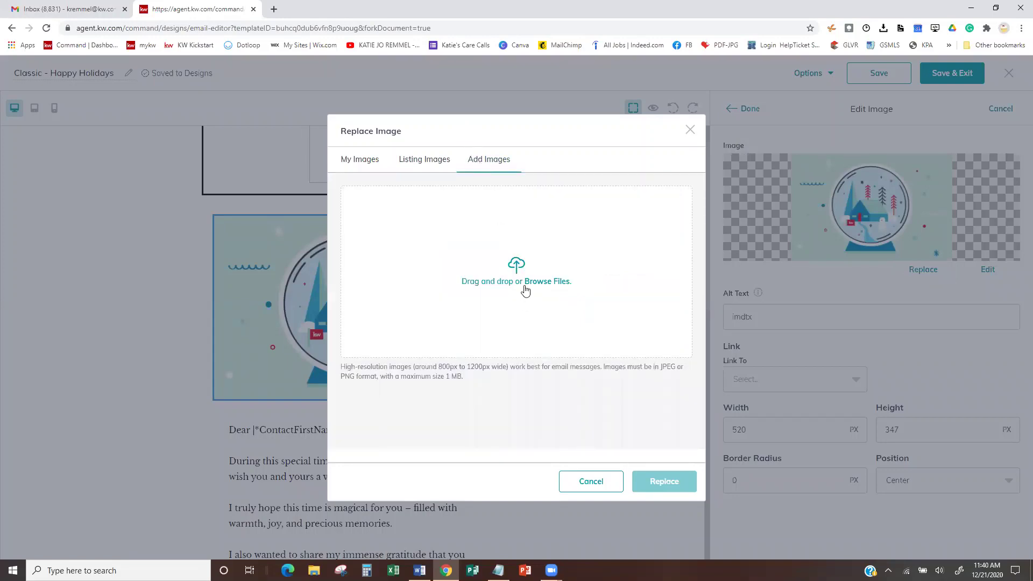
pyautogui.click(519, 270)
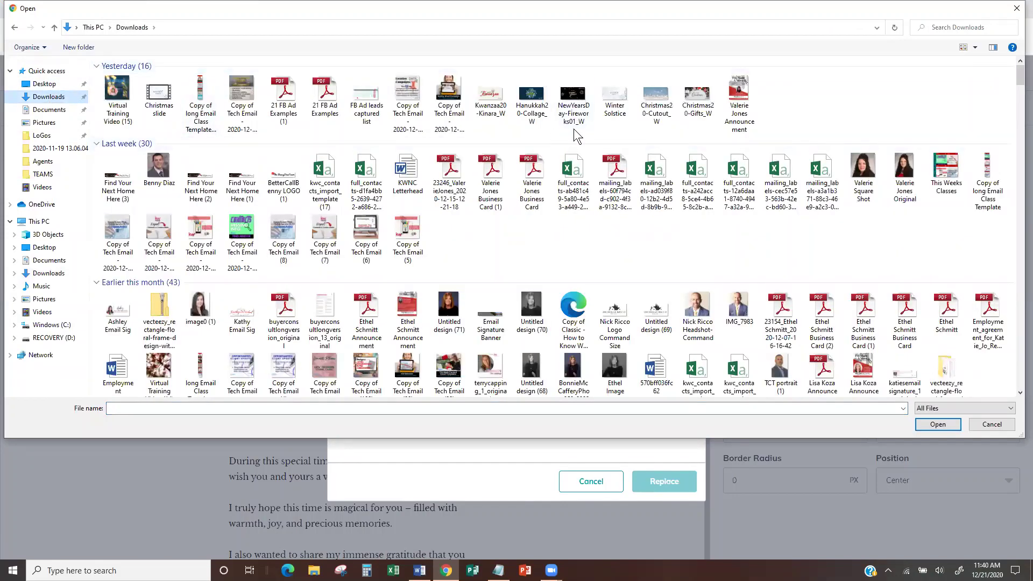
pyautogui.click(657, 99)
pyautogui.click(697, 99)
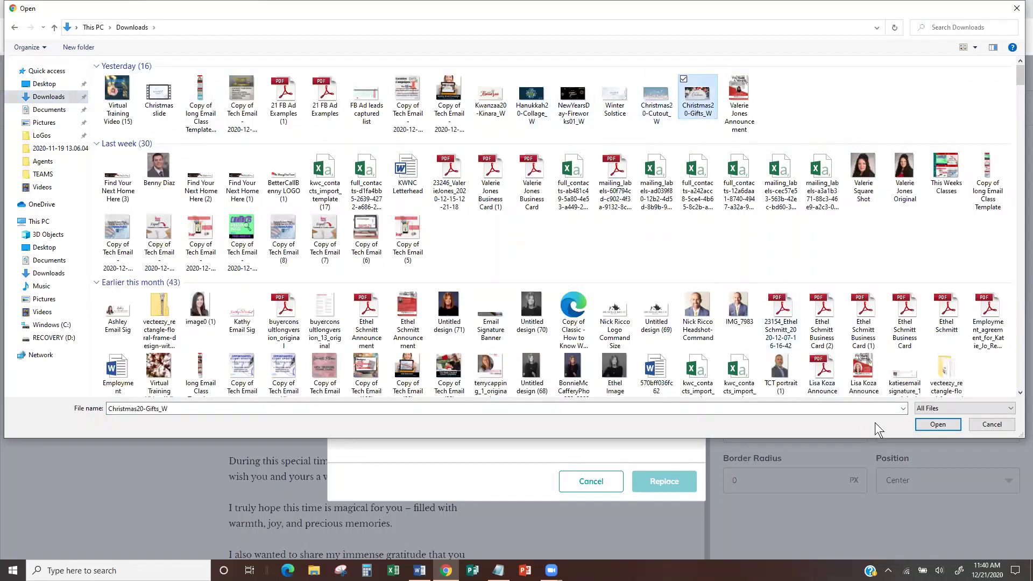
pyautogui.click(941, 425)
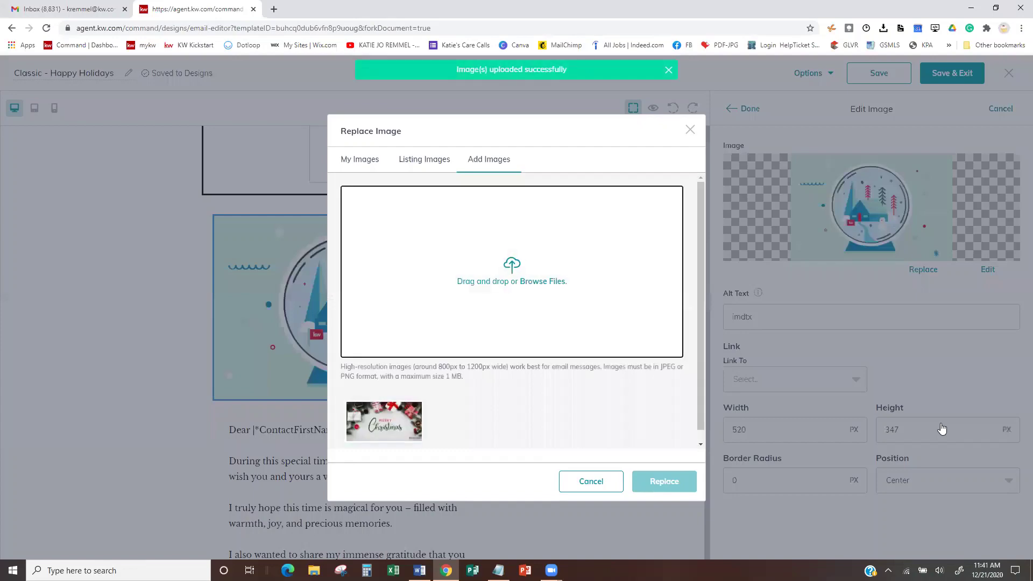
pyautogui.click(402, 424)
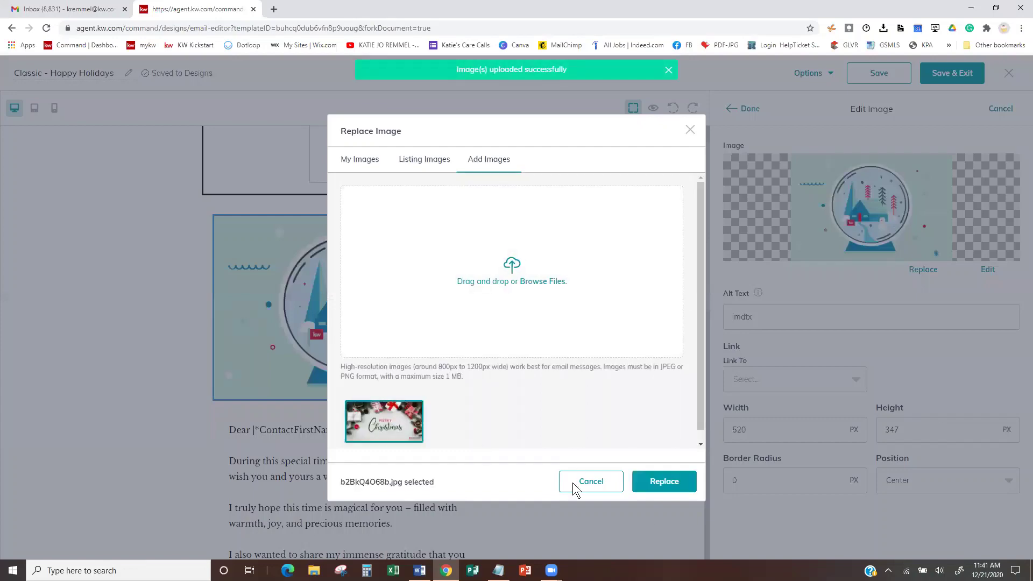
pyautogui.click(681, 480)
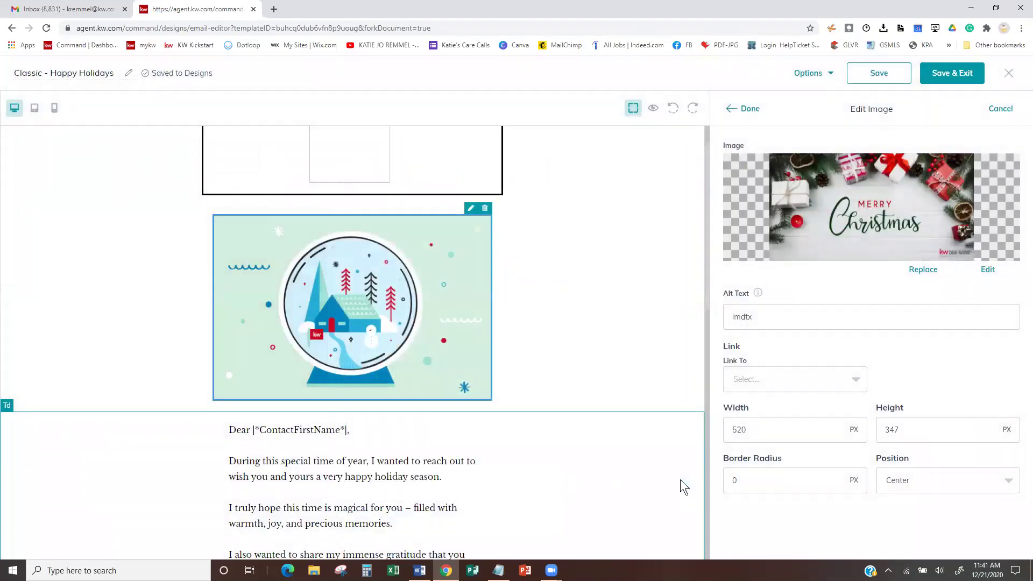
pyautogui.click(751, 111)
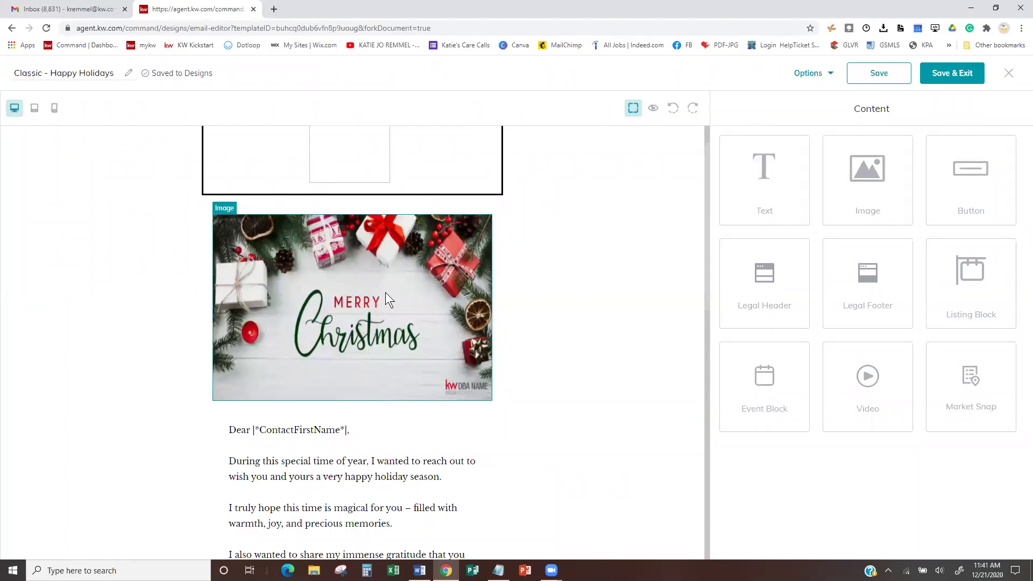
# - Change the Merry Christmas image width from 520 to 620 px
pyautogui.click(471, 210)
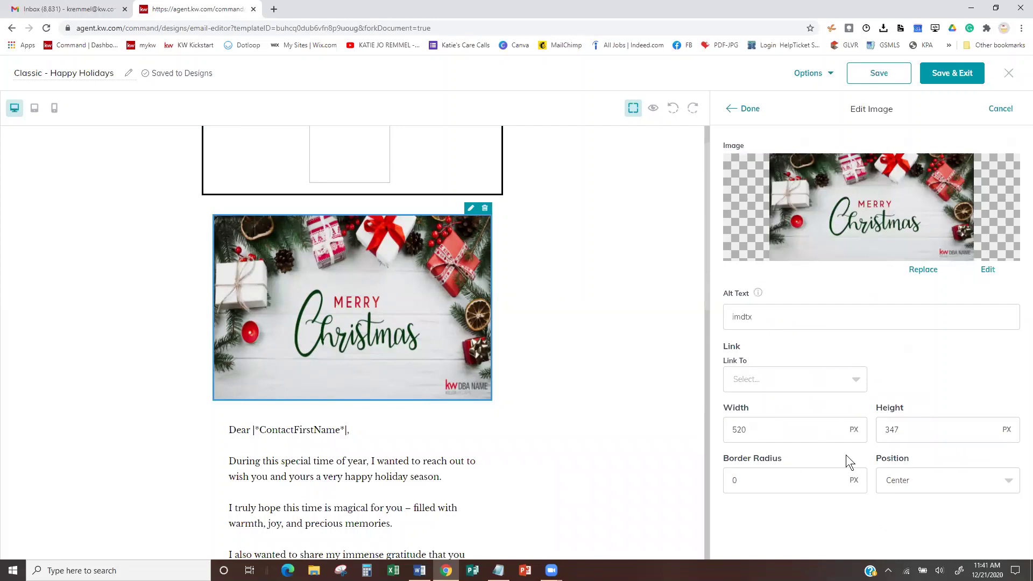
pyautogui.click(740, 431)
pyautogui.click(750, 109)
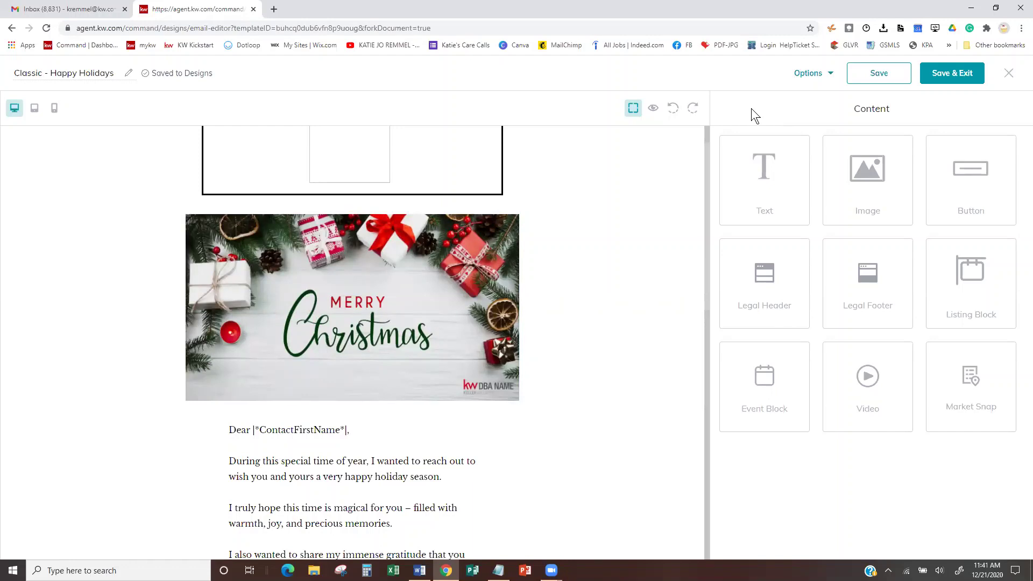
# - In a new tab, go from the Command dashboard to Designs and start a new design
pyautogui.click(274, 9)
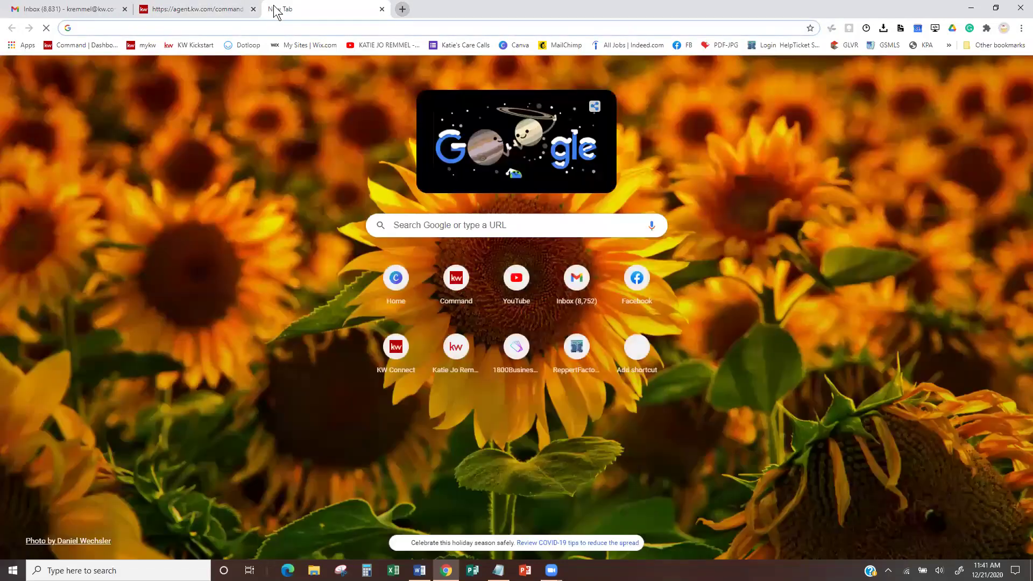
pyautogui.click(79, 45)
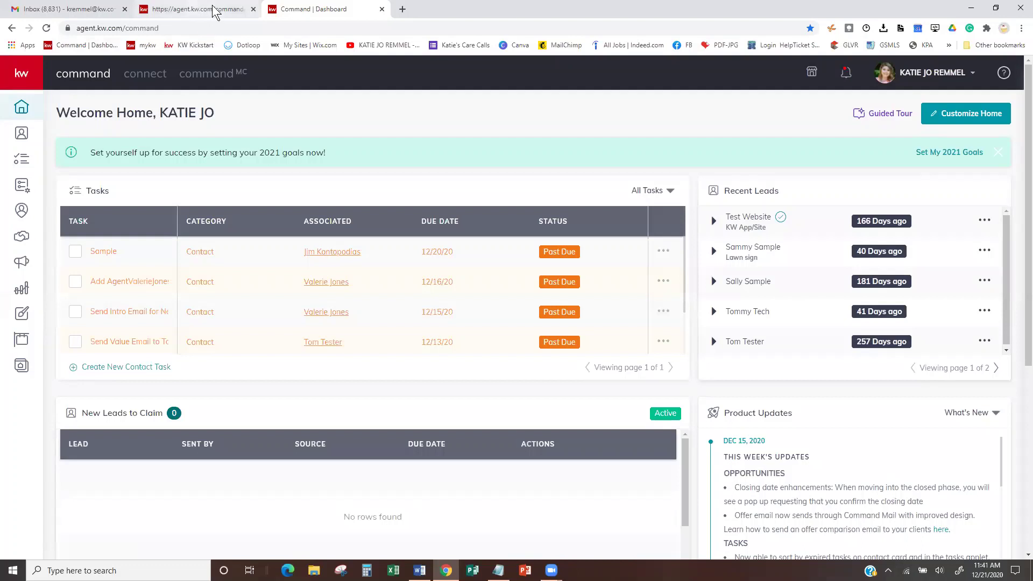
pyautogui.click(19, 321)
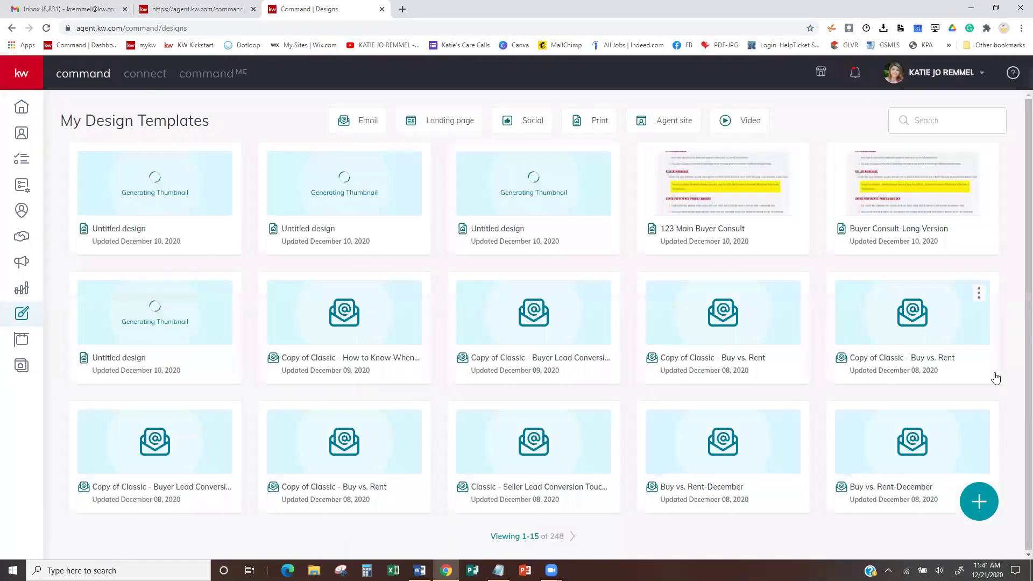
pyautogui.click(981, 504)
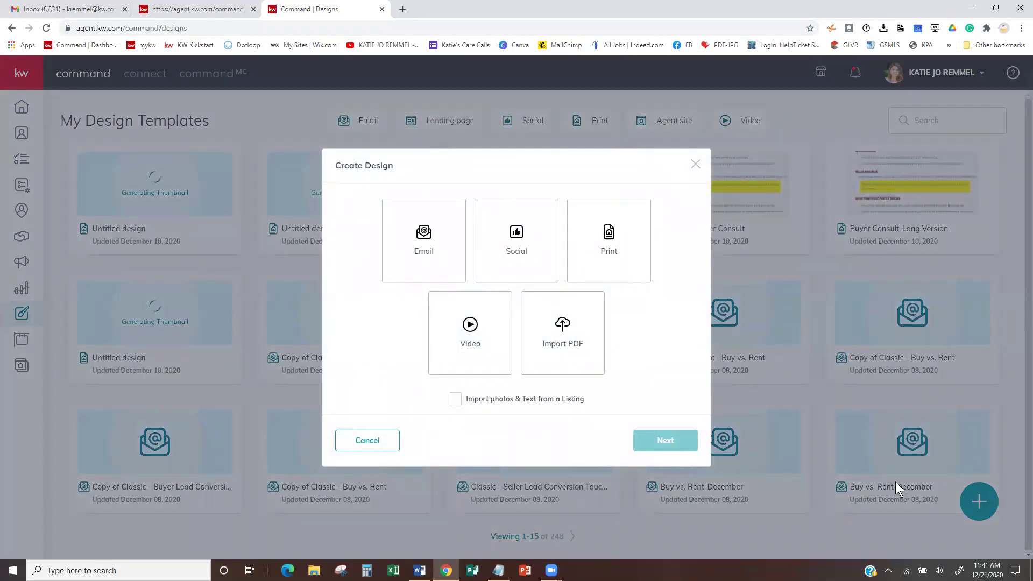
# - Choose Social as the design type and continue to its template library
pyautogui.click(521, 239)
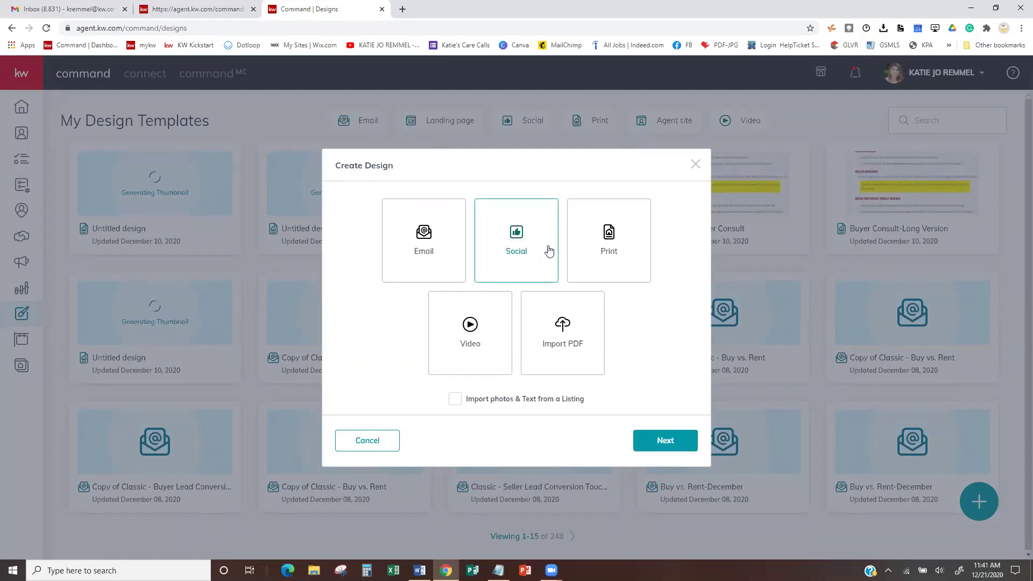
pyautogui.click(659, 446)
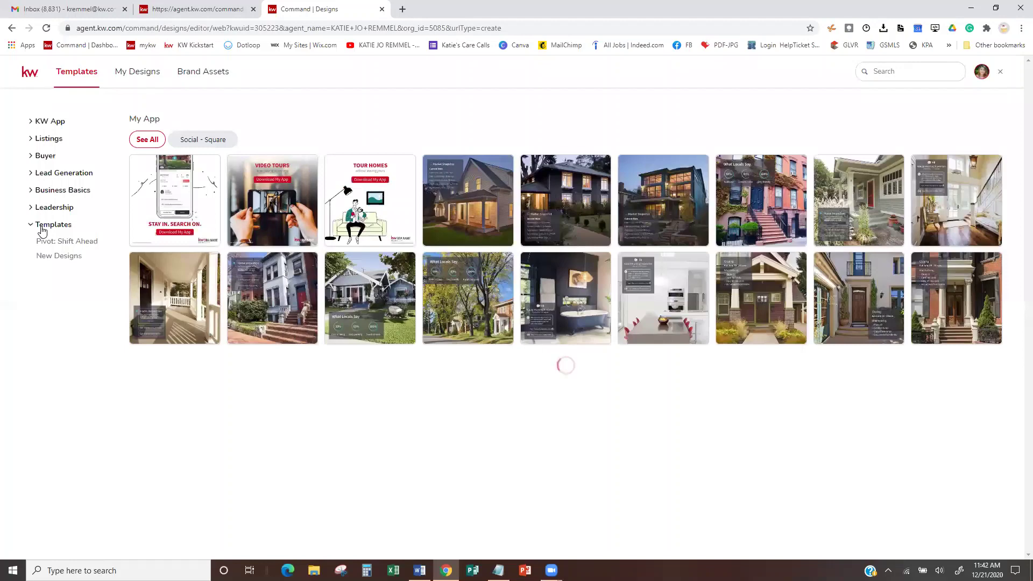
# - Show the New Designs templates filtered to Social - Square
pyautogui.click(49, 257)
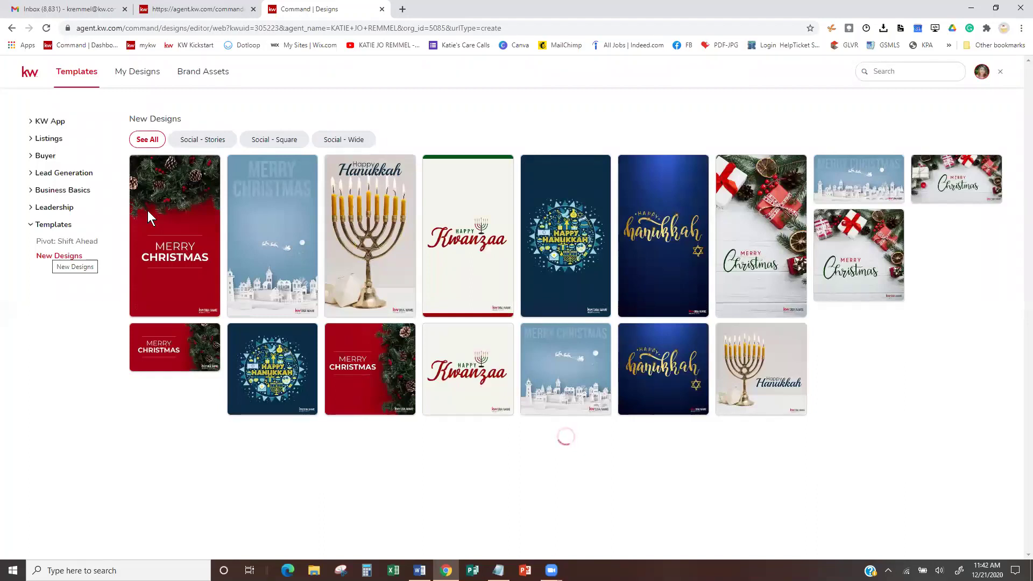
pyautogui.moveTo(238, 172)
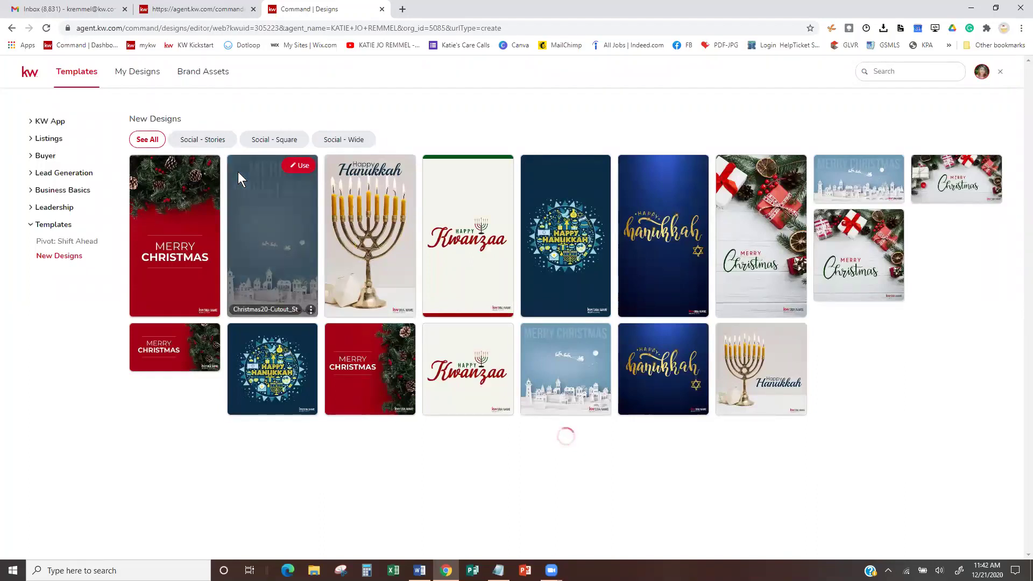
pyautogui.moveTo(860, 179)
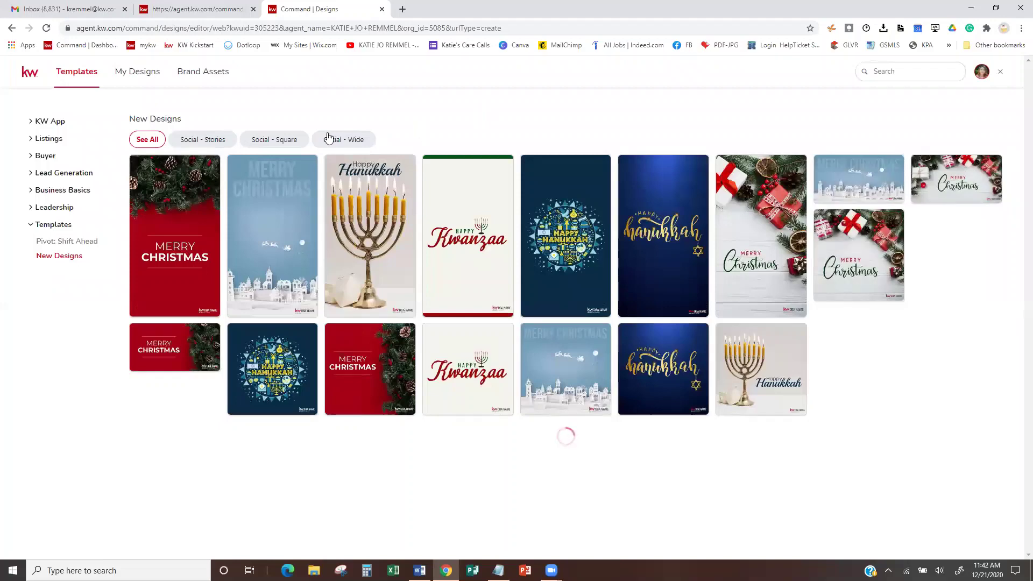
pyautogui.click(268, 142)
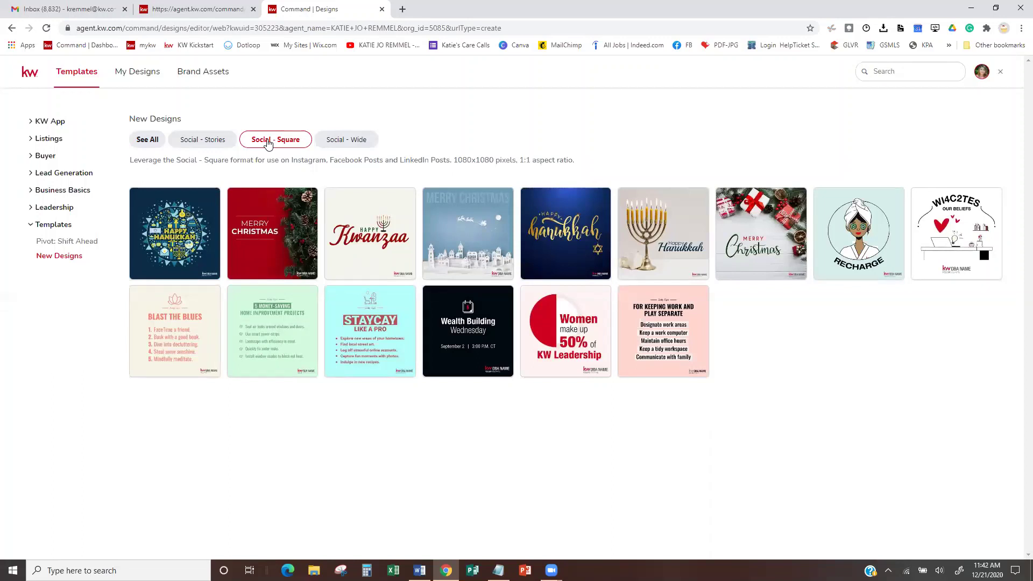
pyautogui.moveTo(281, 264)
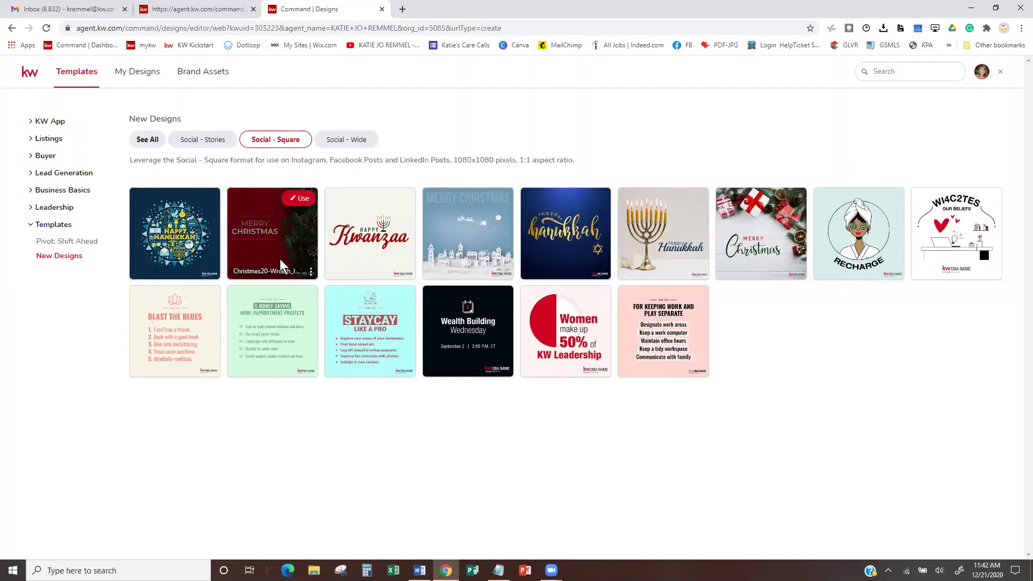
pyautogui.moveTo(382, 231)
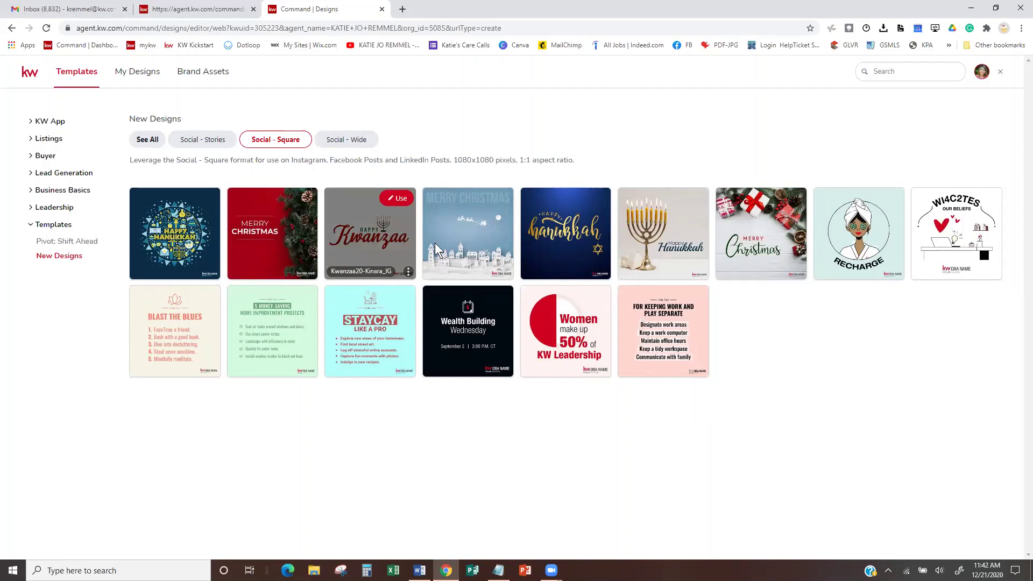
# - Start from Christmas20-Cutout_IG and replace DBA NAME with the Keller Williams logo, bottom-right
pyautogui.moveTo(469, 228)
pyautogui.click(496, 199)
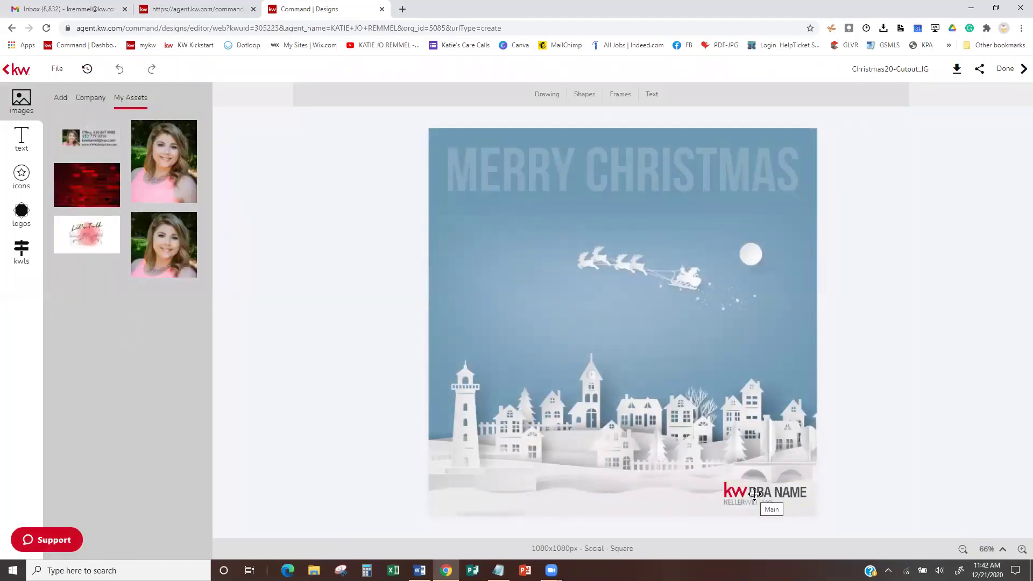
pyautogui.click(754, 494)
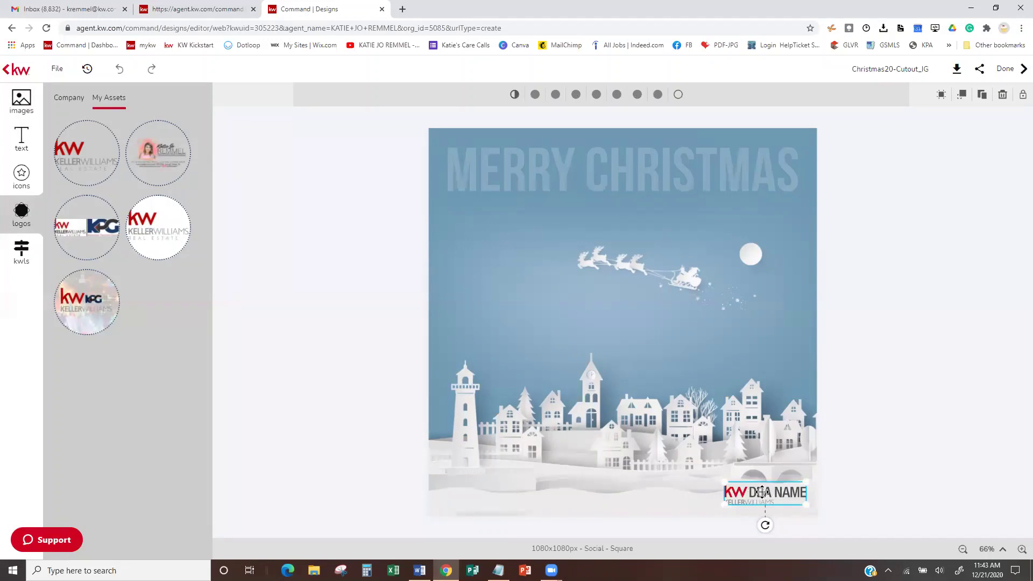
pyautogui.moveTo(83, 154)
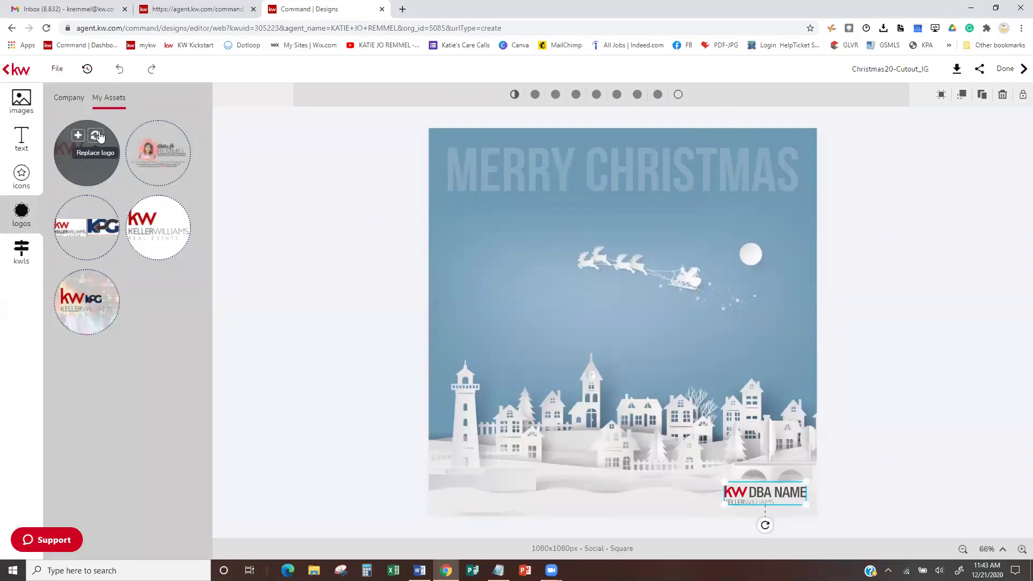
pyautogui.click(95, 138)
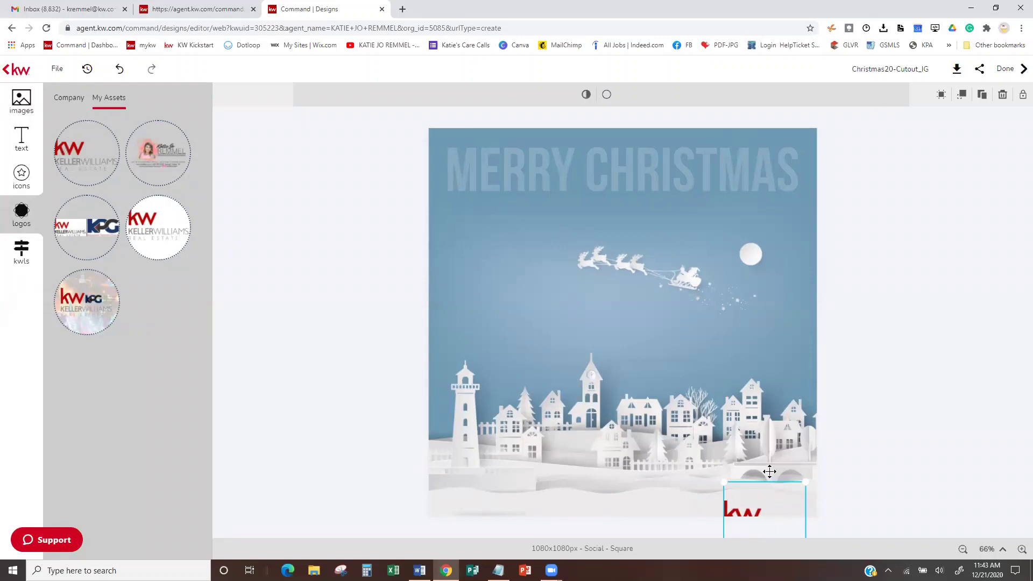
pyautogui.moveTo(770, 471); pyautogui.dragTo(770, 446)
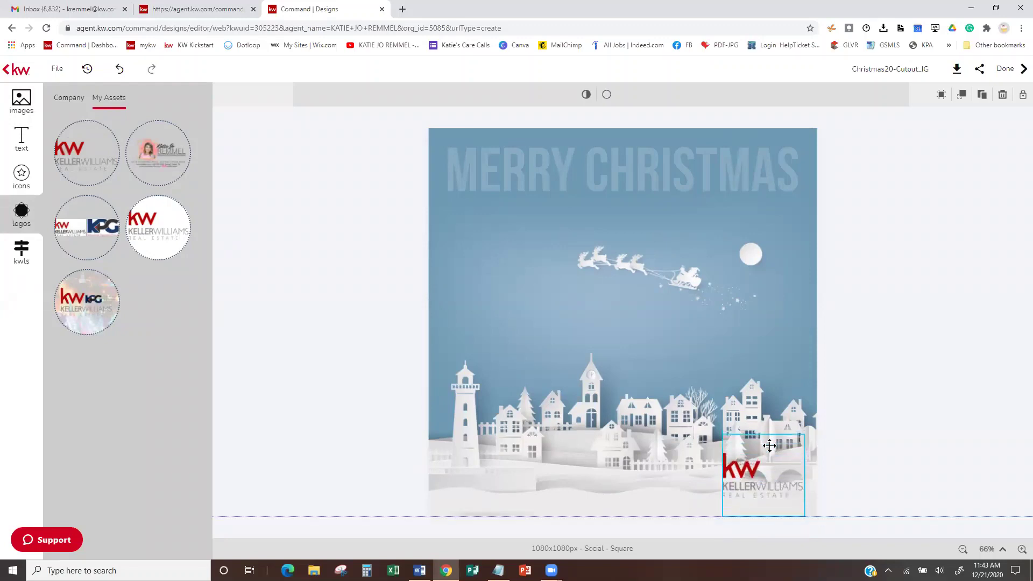
pyautogui.click(914, 430)
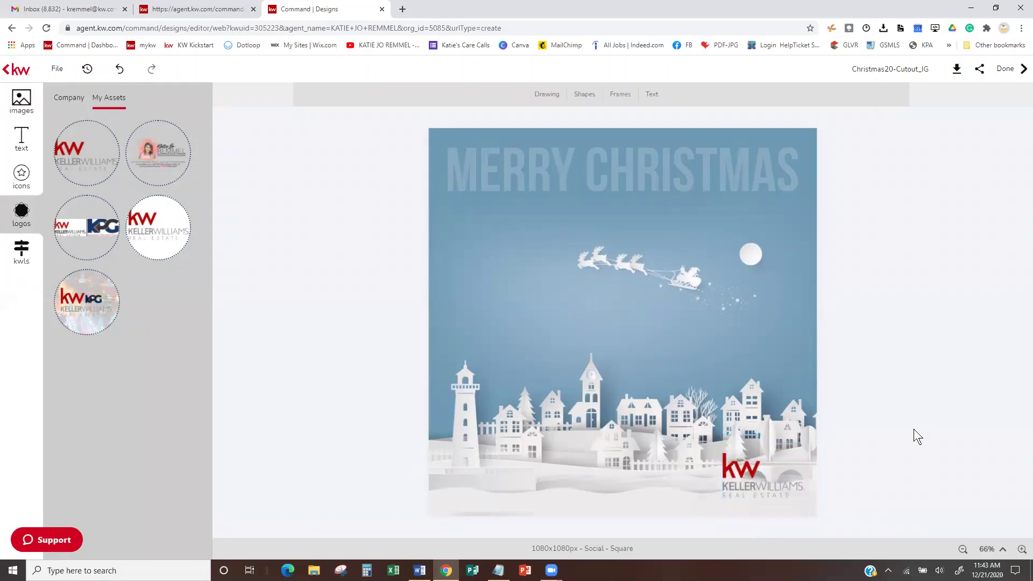
# - Add the agent's branded image to the design, then delete it
pyautogui.click(157, 154)
pyautogui.moveTo(625, 291); pyautogui.dragTo(546, 214)
pyautogui.press('Delete')
# - Download the Merry Christmas square design as a JPG
pyautogui.click(730, 488)
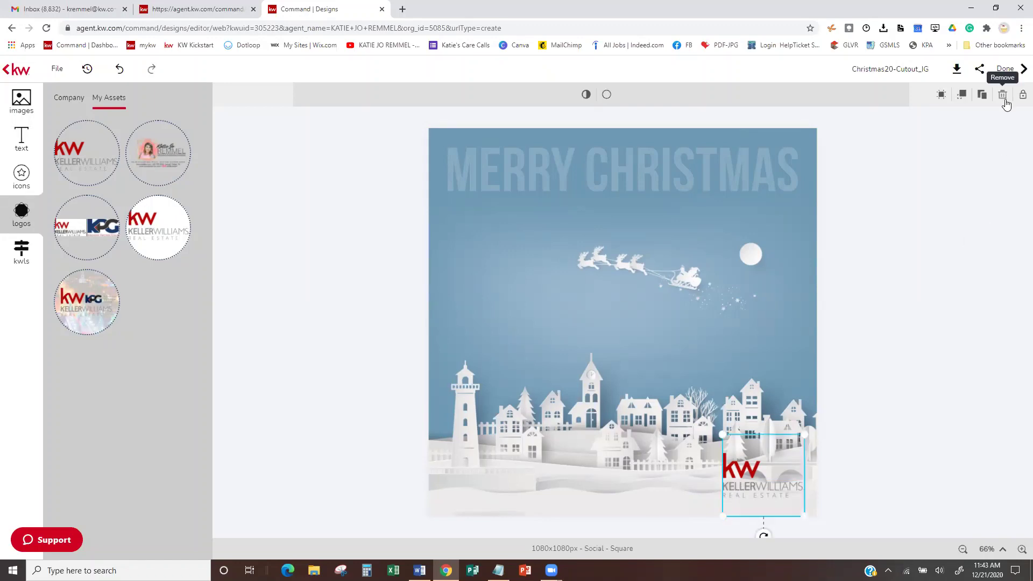
pyautogui.click(950, 71)
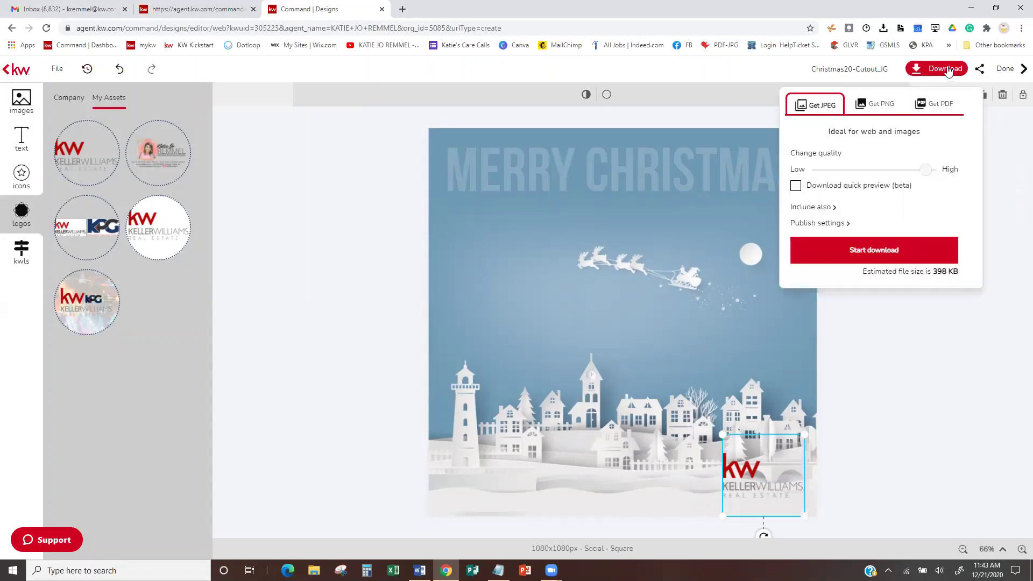
pyautogui.click(859, 246)
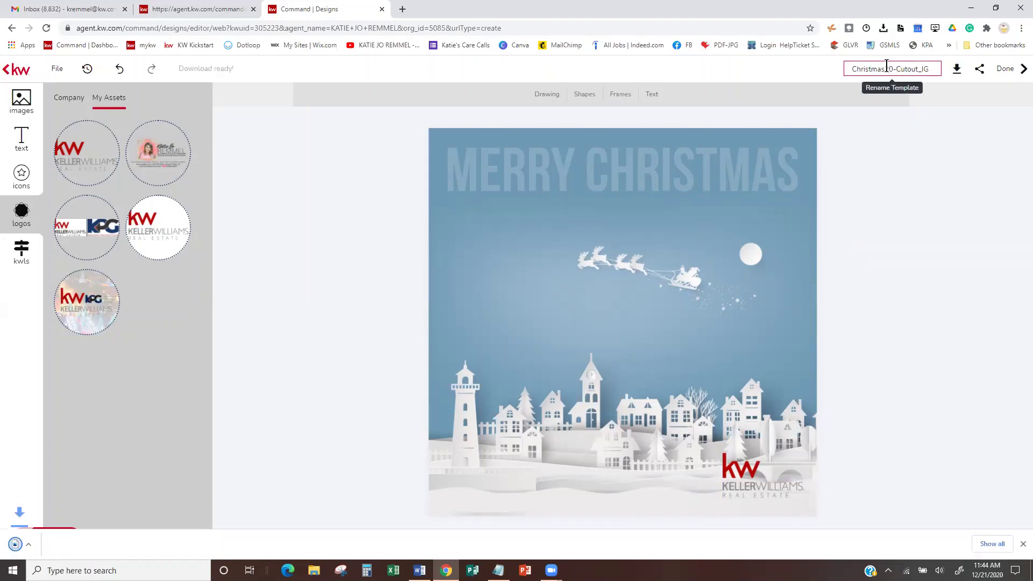
# - Rename the design to 'Christmas Email Image' and save it
pyautogui.click(884, 69)
pyautogui.press('Delete')
pyautogui.press('Delete')
pyautogui.press('Delete')
pyautogui.press('Delete')
pyautogui.press('Delete')
pyautogui.press('Delete')
pyautogui.press('Delete')
pyautogui.press('Delete')
pyautogui.press('Delete')
pyautogui.press('Delete')
pyautogui.press('Delete')
pyautogui.press('Delete')
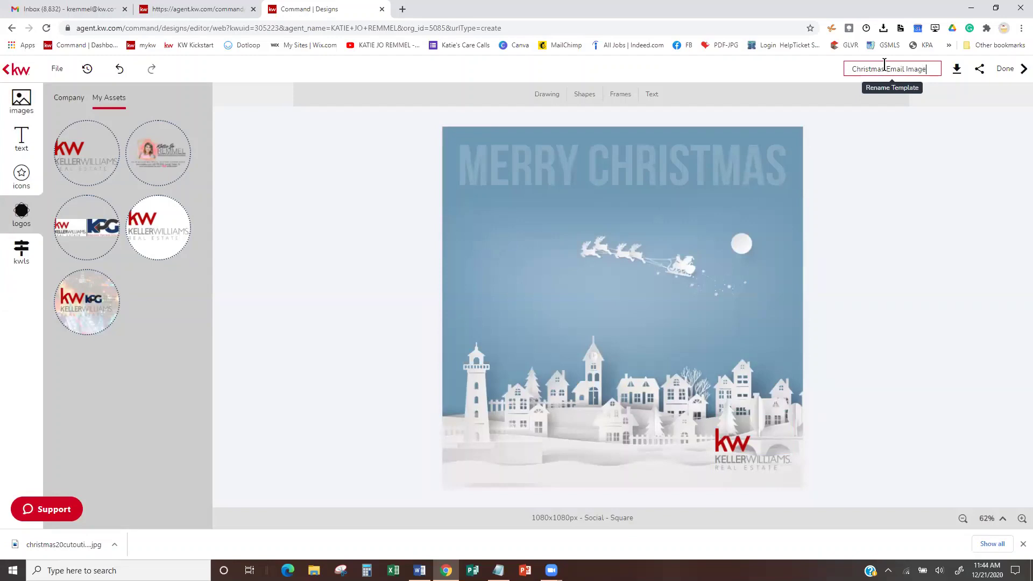
pyautogui.click(1004, 68)
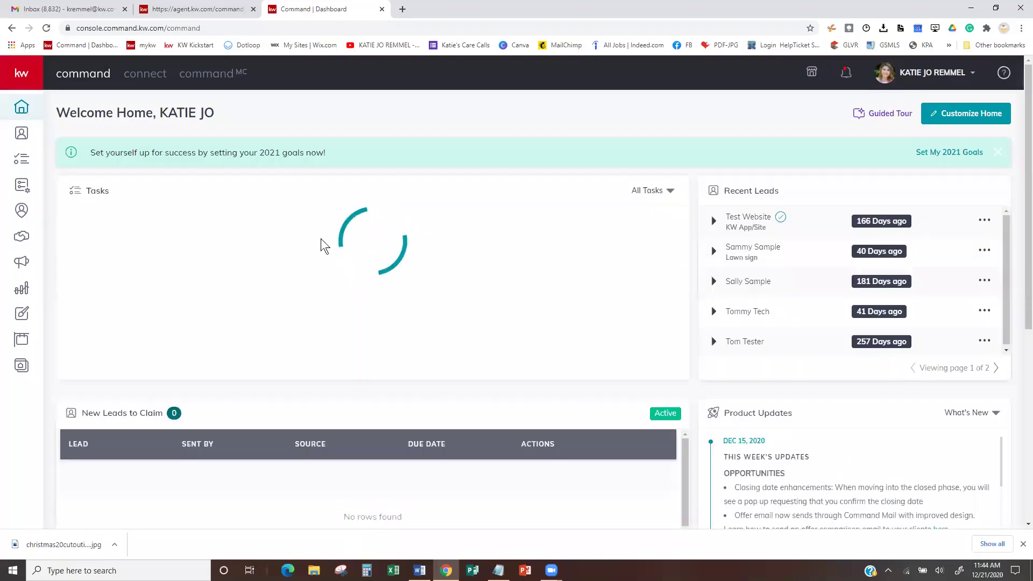
# - Replace the email's Merry Christmas header with the uploaded christmas20cutoutig_1_original image
pyautogui.click(189, 8)
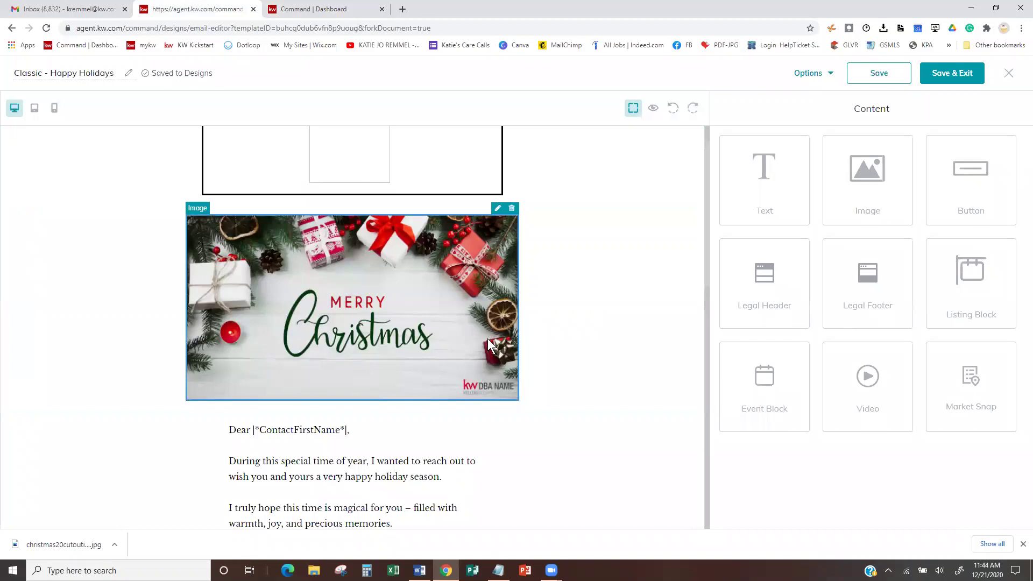
pyautogui.click(497, 211)
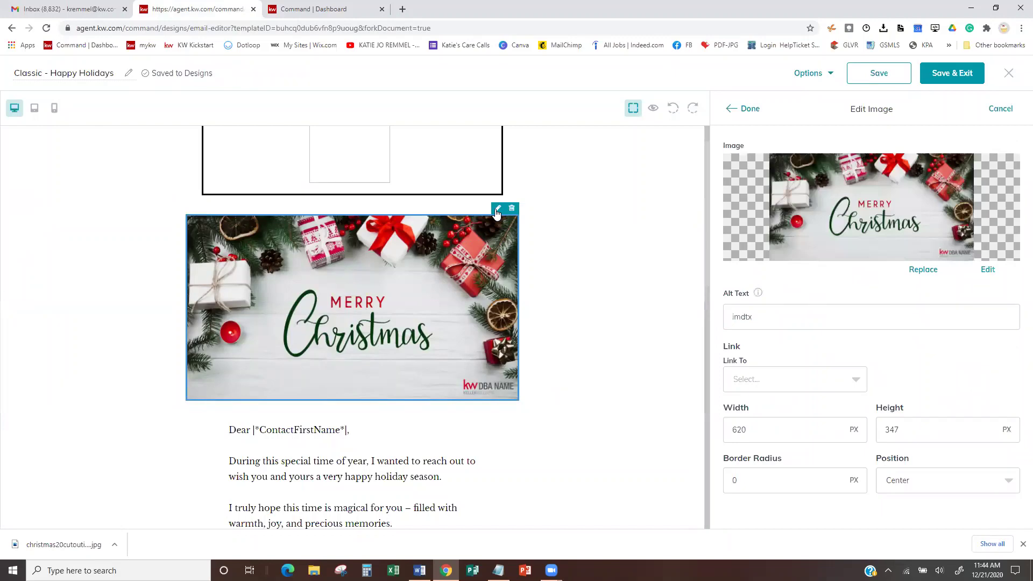
pyautogui.click(922, 271)
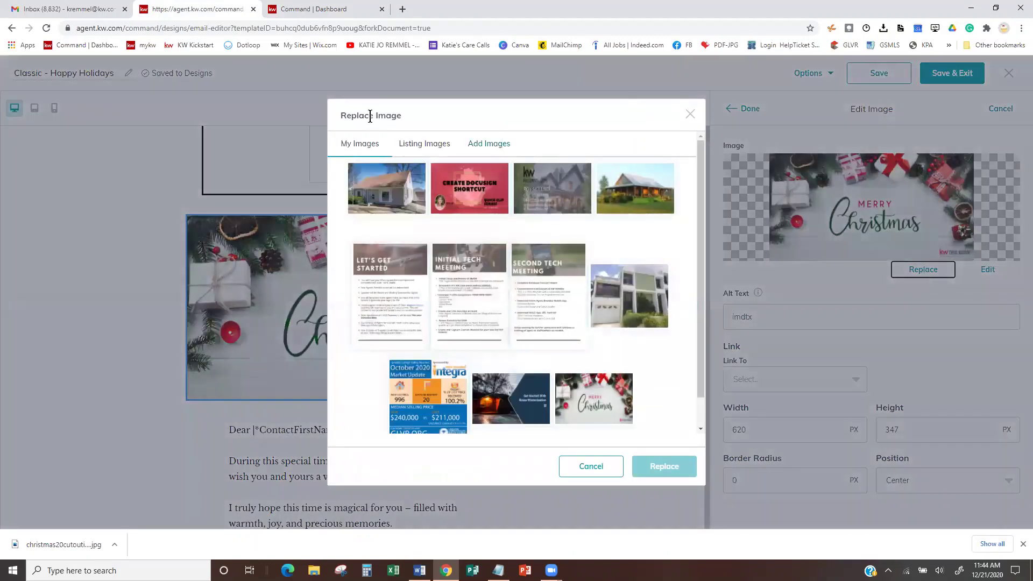
pyautogui.click(497, 146)
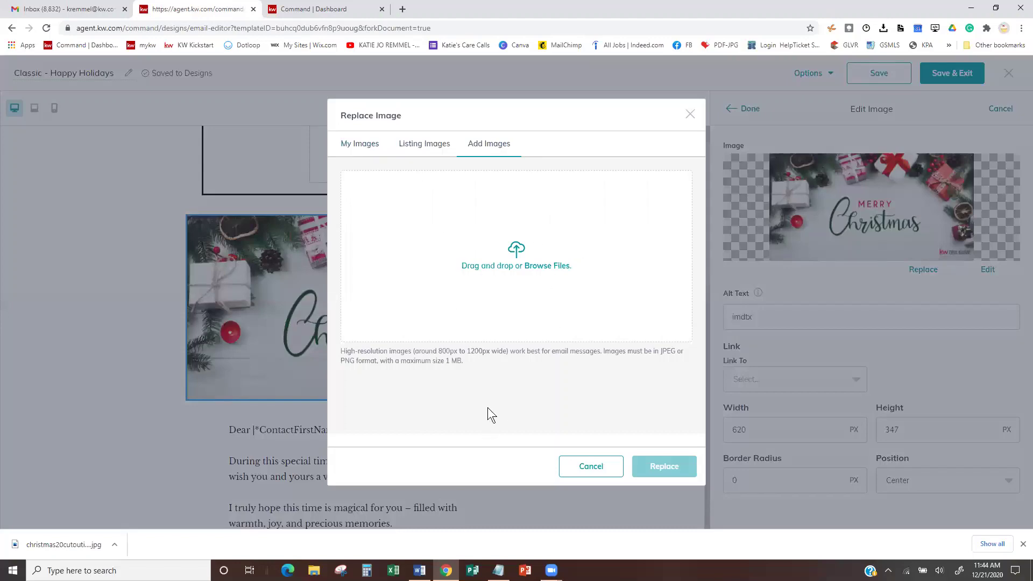
pyautogui.click(504, 253)
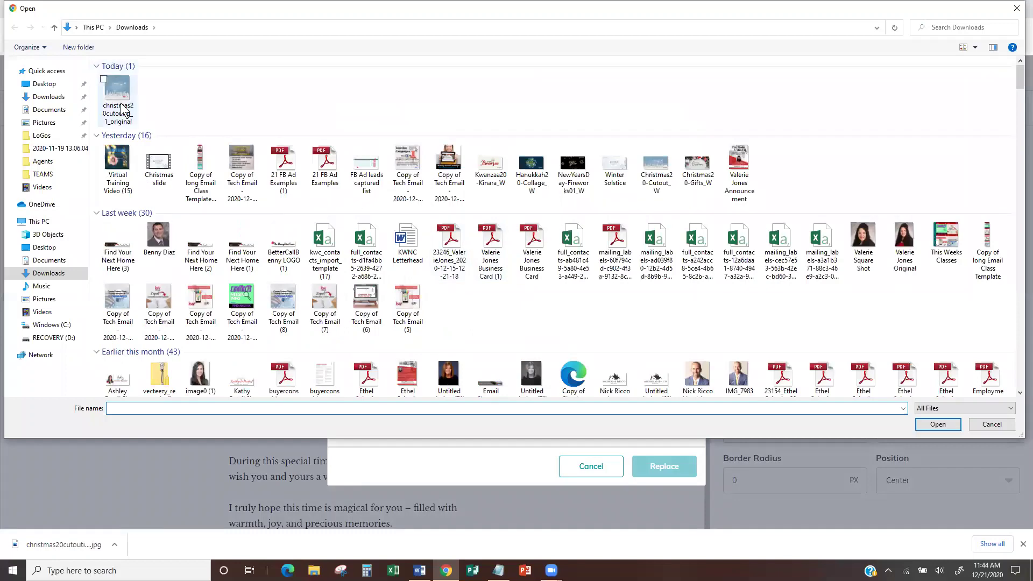
pyautogui.click(123, 110)
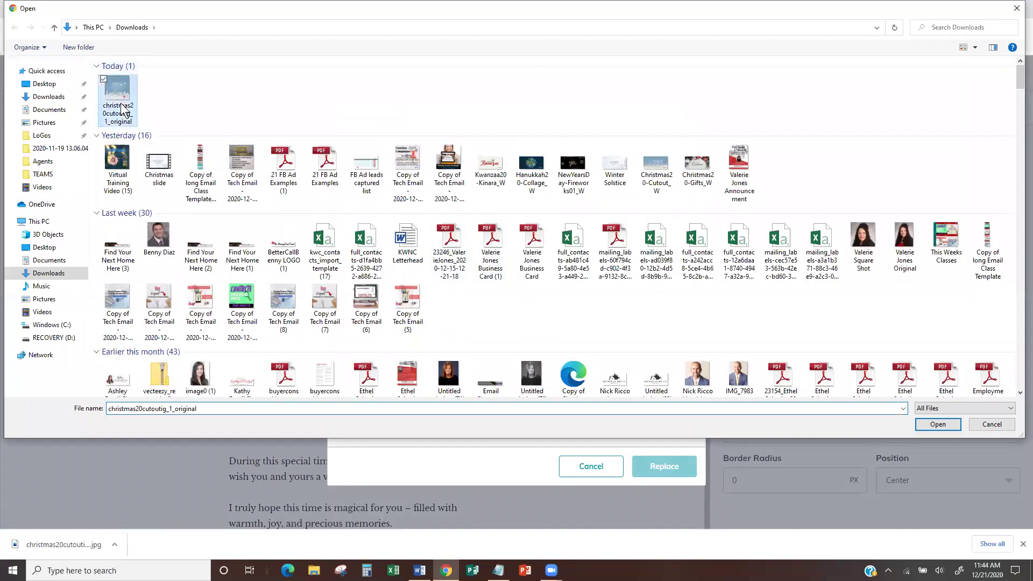
pyautogui.click(933, 427)
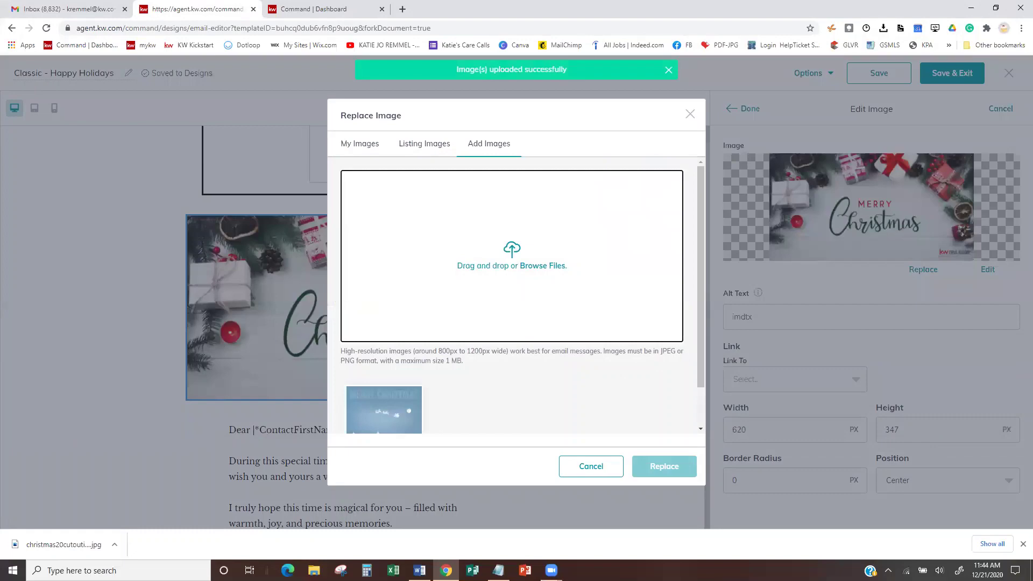
pyautogui.click(392, 416)
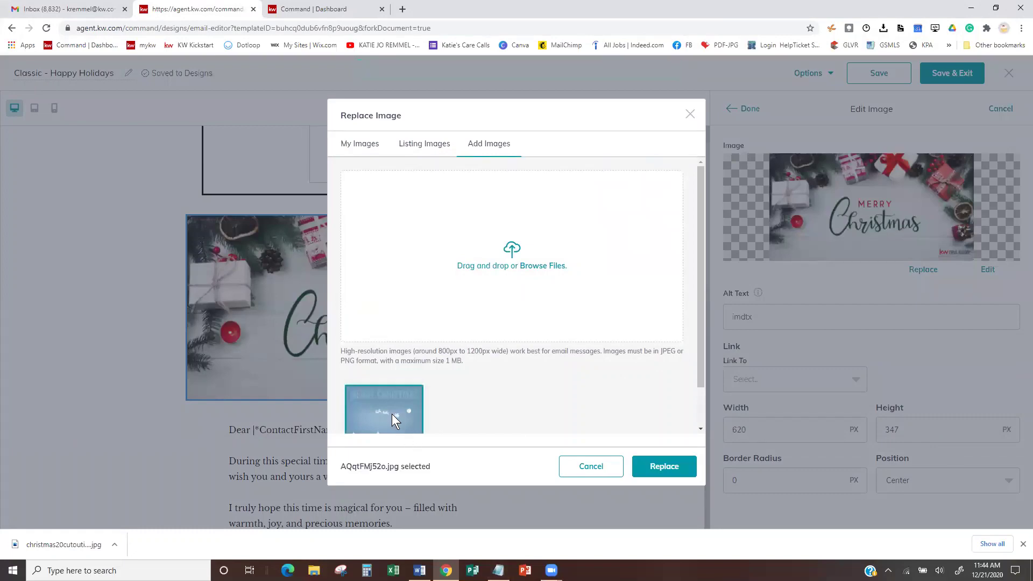
pyautogui.click(678, 467)
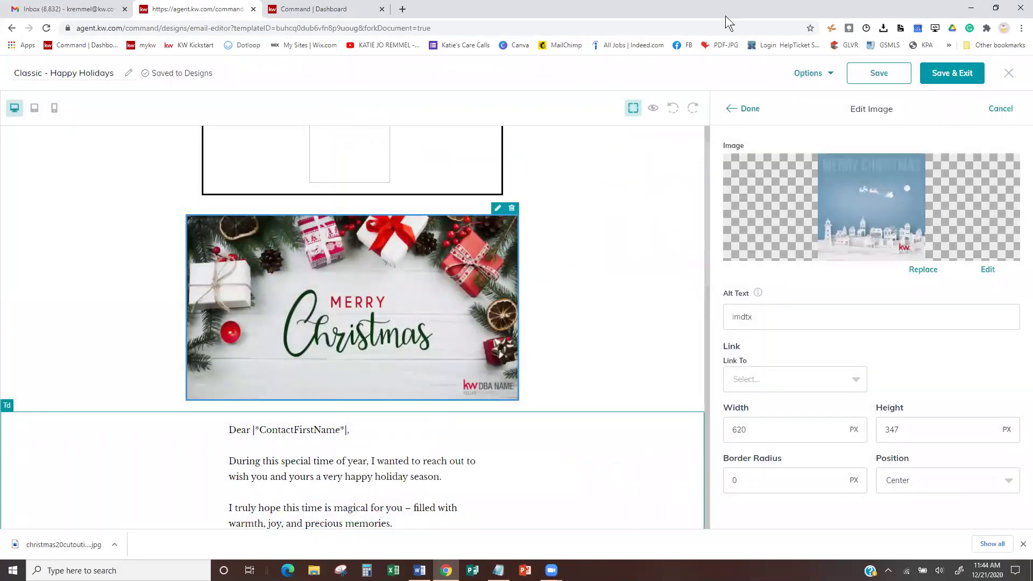
pyautogui.click(747, 108)
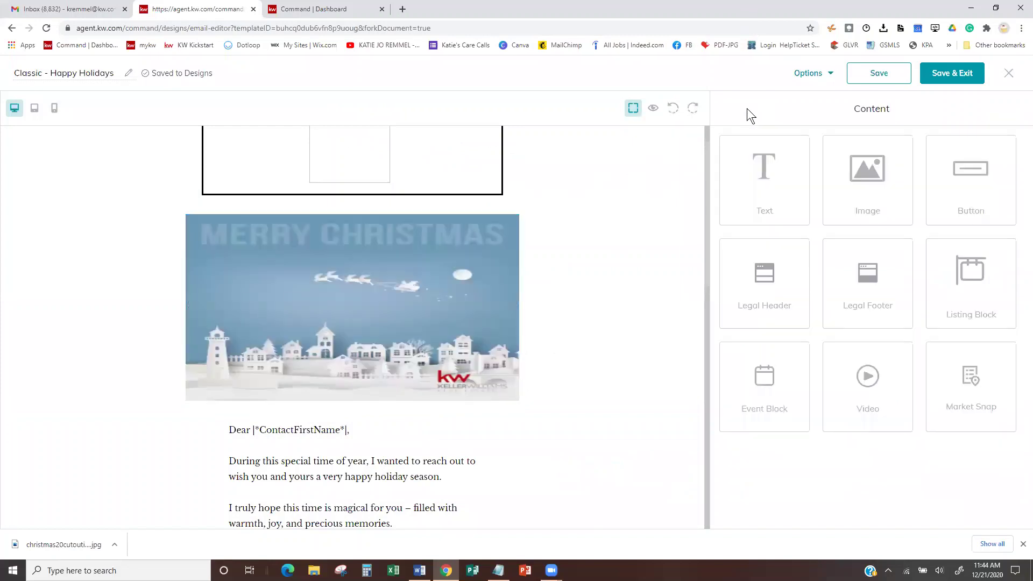
# - Change the Christmas image size from 620 x 347 to 500 x 500 pixels
pyautogui.moveTo(422, 333)
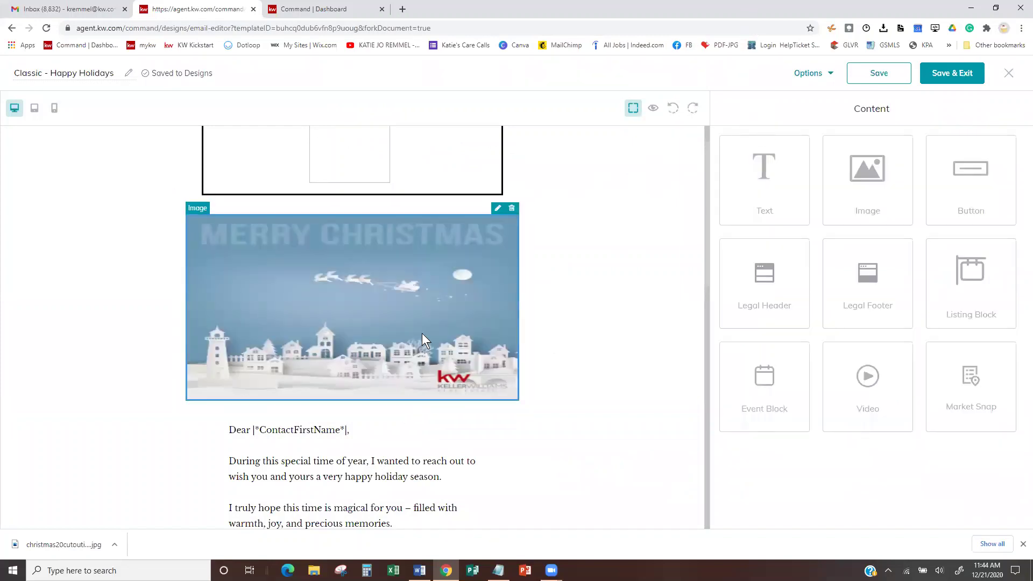
pyautogui.click(496, 209)
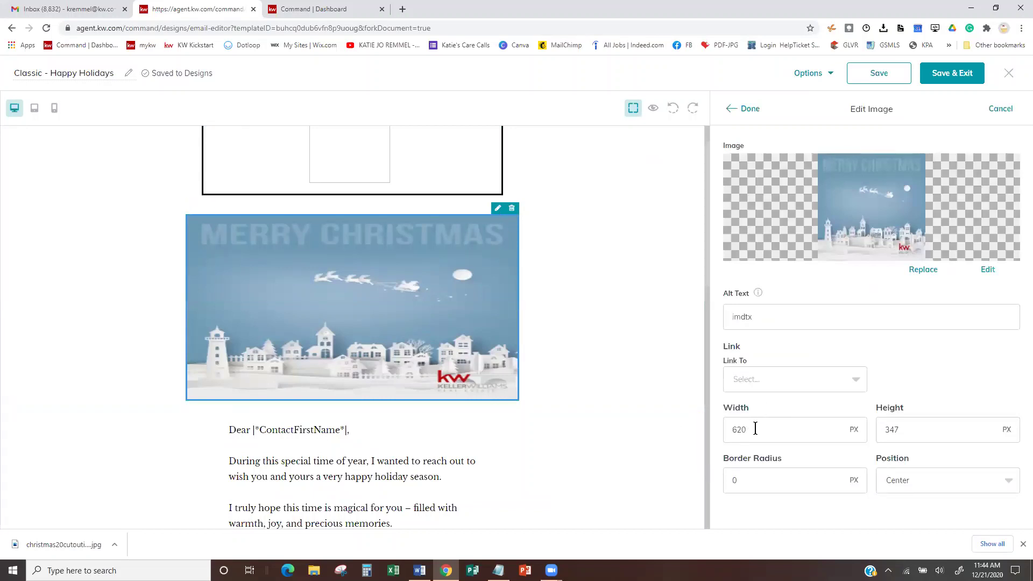
pyautogui.moveTo(755, 429); pyautogui.dragTo(712, 430)
pyautogui.write('500')
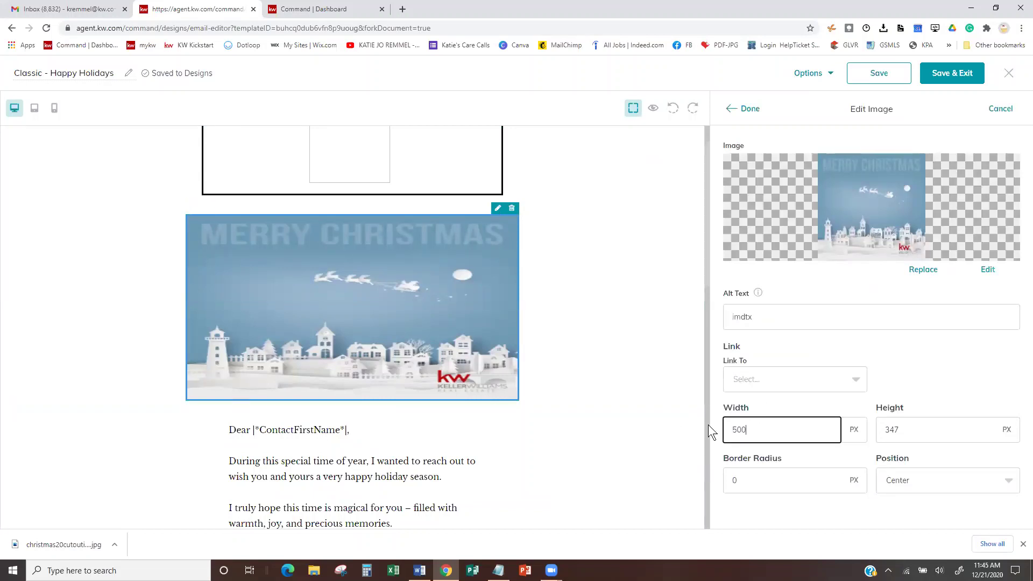
pyautogui.moveTo(927, 425); pyautogui.dragTo(870, 430)
pyautogui.write('5')
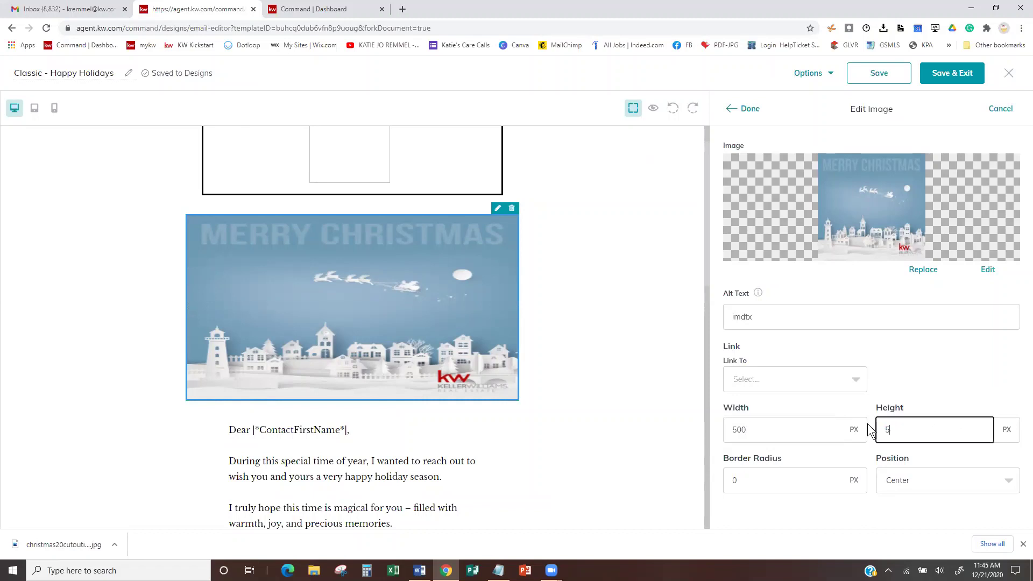
pyautogui.write('00')
pyautogui.click(943, 367)
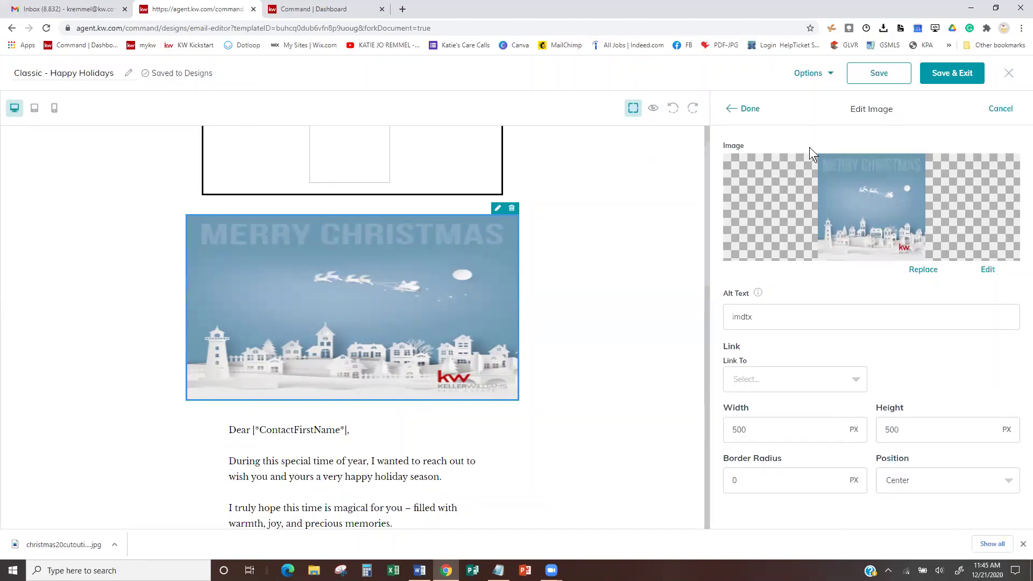
pyautogui.click(747, 109)
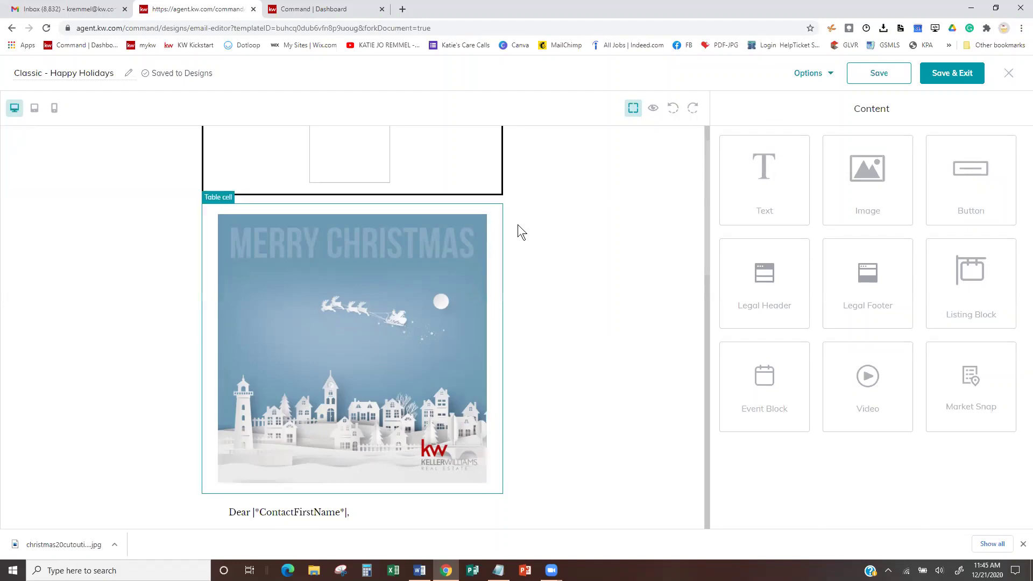
# - Drop the 'Classic - ' prefix and name the email design 'Happy Holidays-Client Email'
pyautogui.scroll(-9, 519, 226)
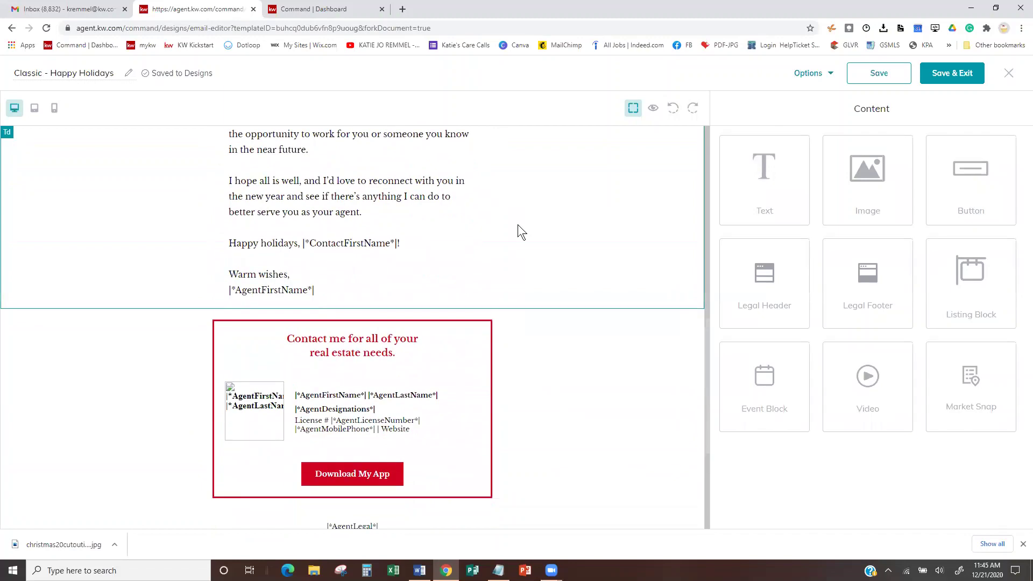
pyautogui.scroll(10, 517, 224)
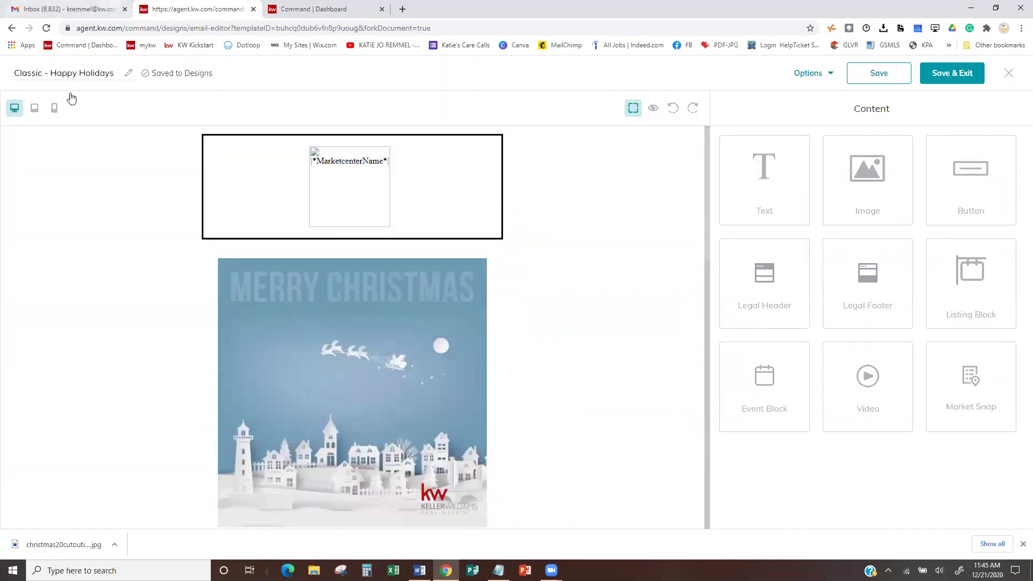
pyautogui.click(52, 75)
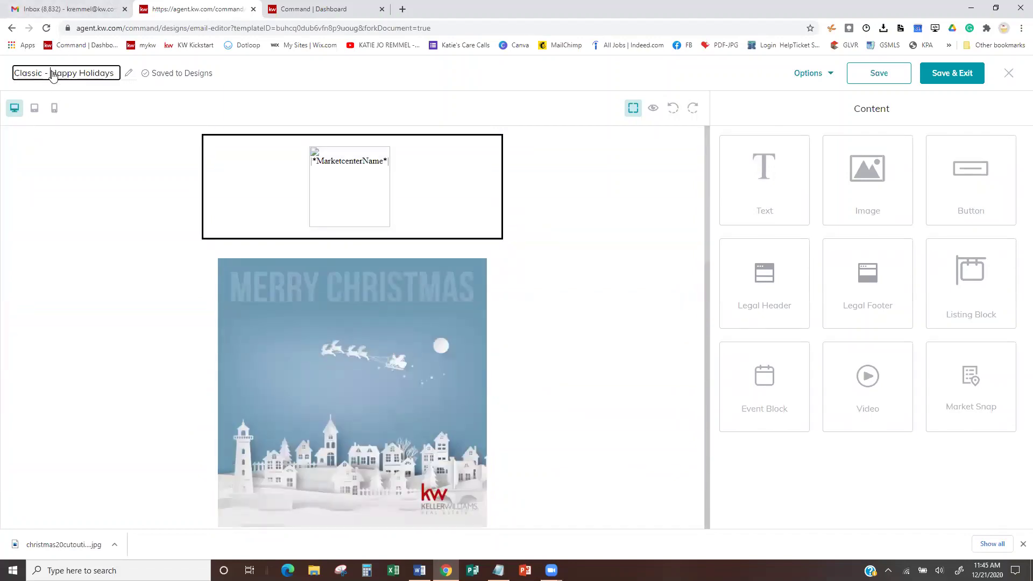
pyautogui.press('BackSpace')
pyautogui.press('BackSpace')
pyautogui.press('BackSpace')
pyautogui.press('BackSpace')
pyautogui.press('BackSpace')
pyautogui.press('BackSpace')
pyautogui.press('BackSpace')
pyautogui.press('BackSpace')
pyautogui.press('BackSpace')
pyautogui.press('BackSpace')
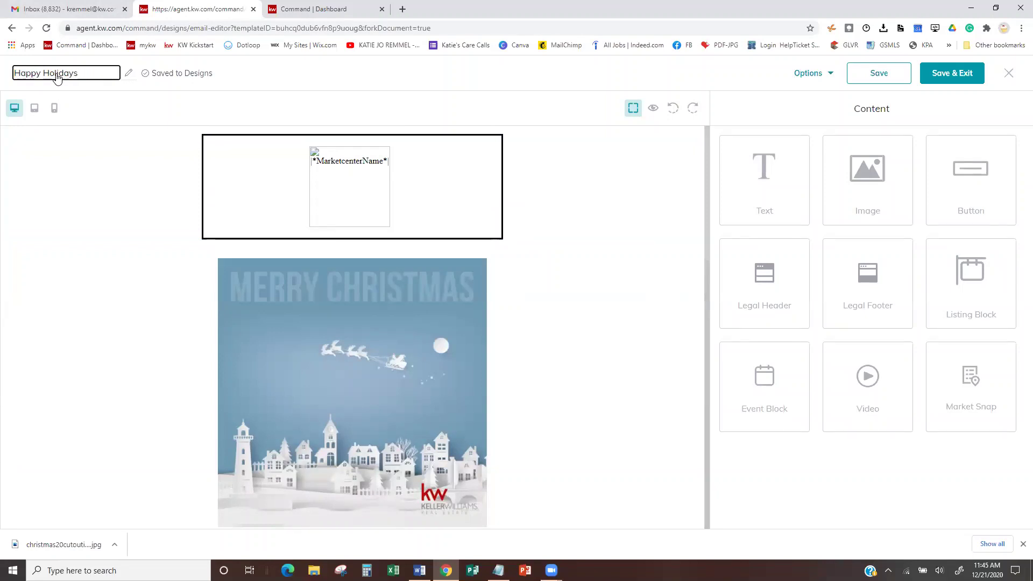
pyautogui.click(88, 74)
pyautogui.write('-Cornet')
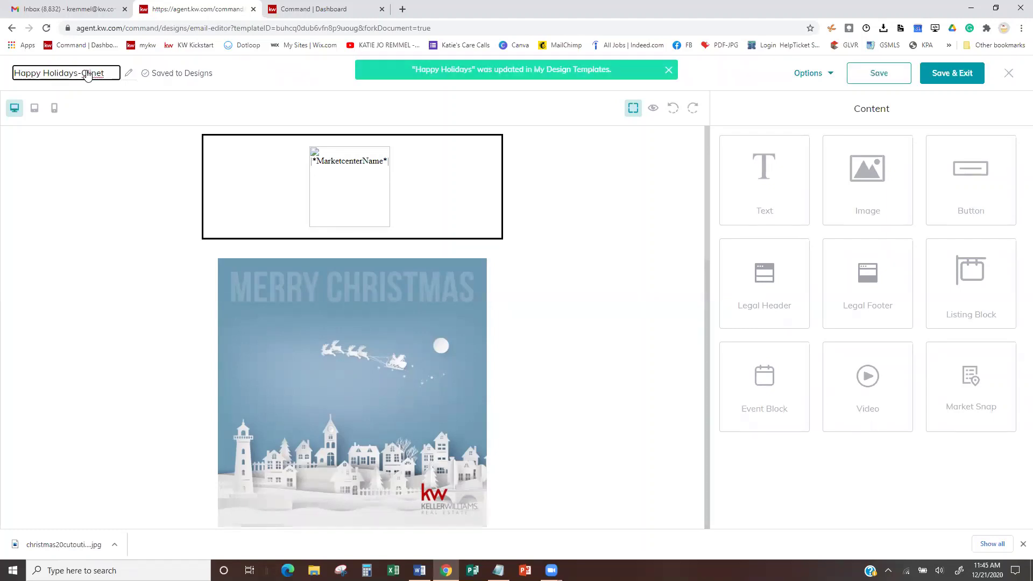
pyautogui.press('BackSpace')
pyautogui.press('BackSpace')
pyautogui.write('ent Email')
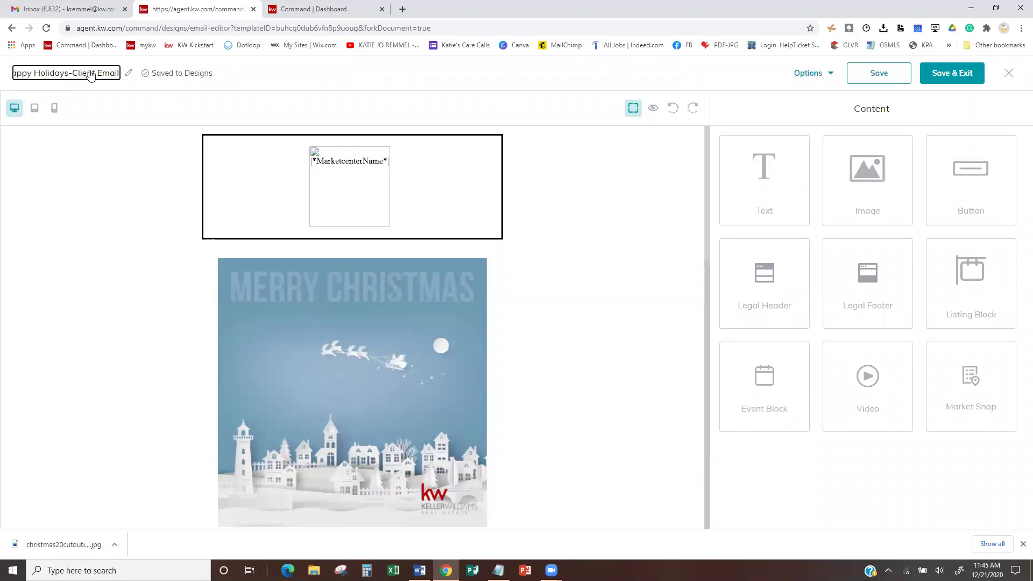
pyautogui.click(333, 63)
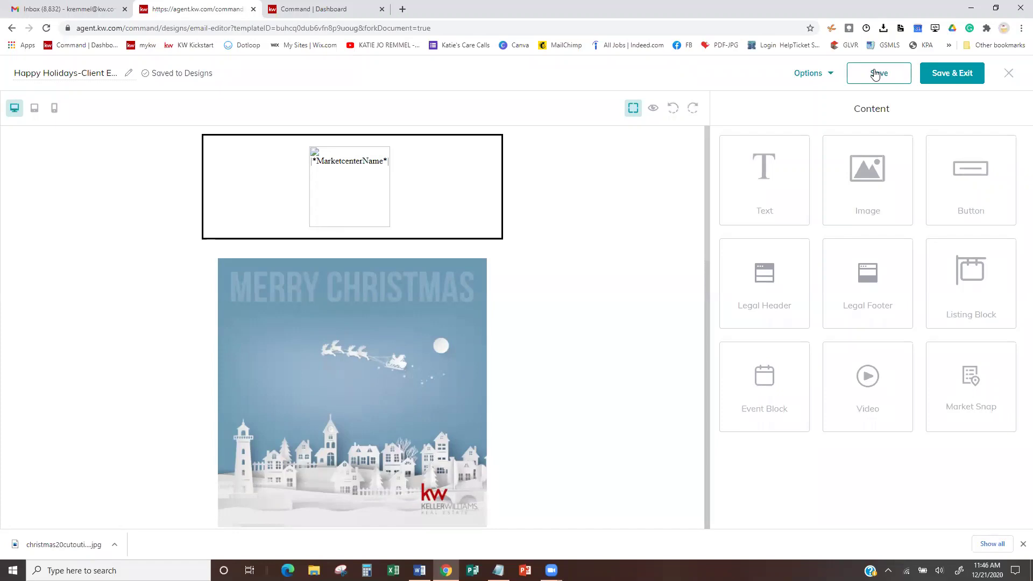
# - Save and exit the email design, then go to Campaigns
pyautogui.click(951, 73)
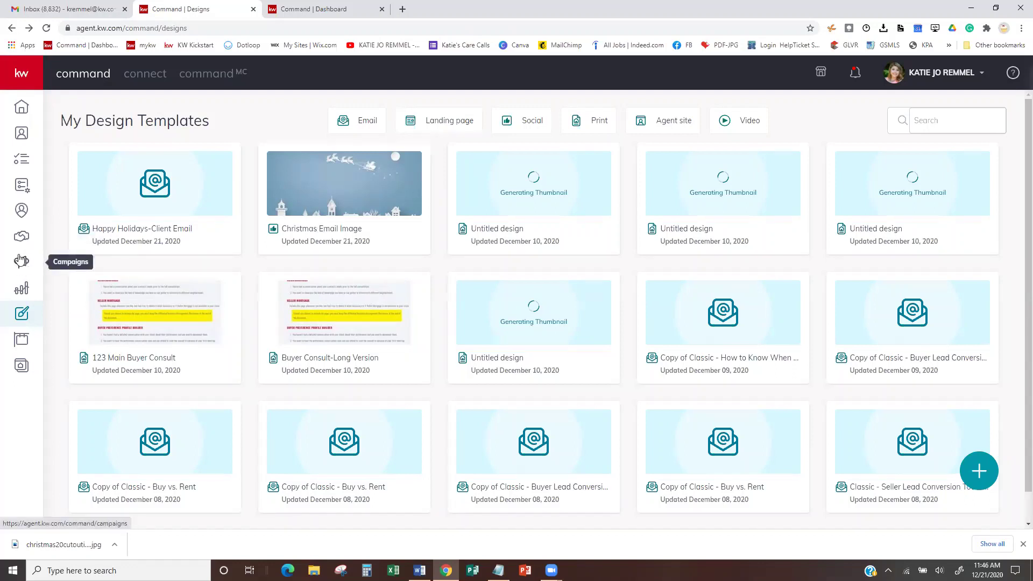
pyautogui.click(20, 264)
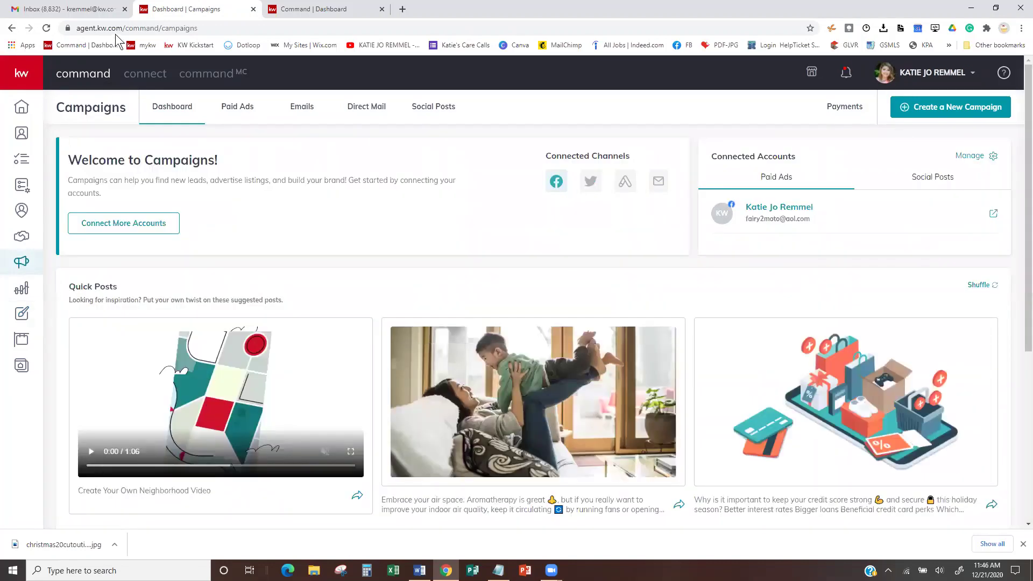
# - Go to the Emails tab in Campaigns and open Configure Lists
pyautogui.click(300, 107)
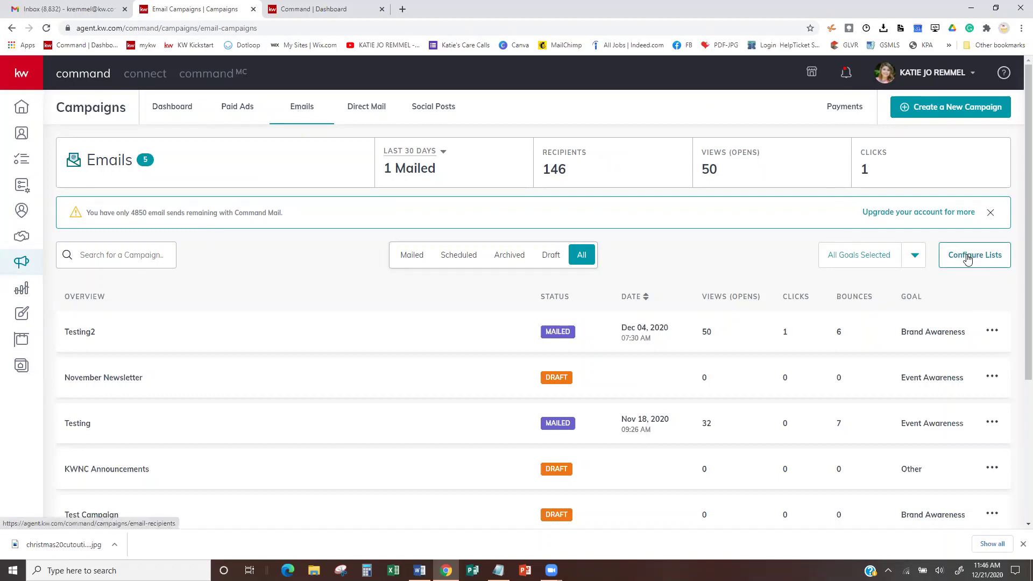
pyautogui.click(967, 254)
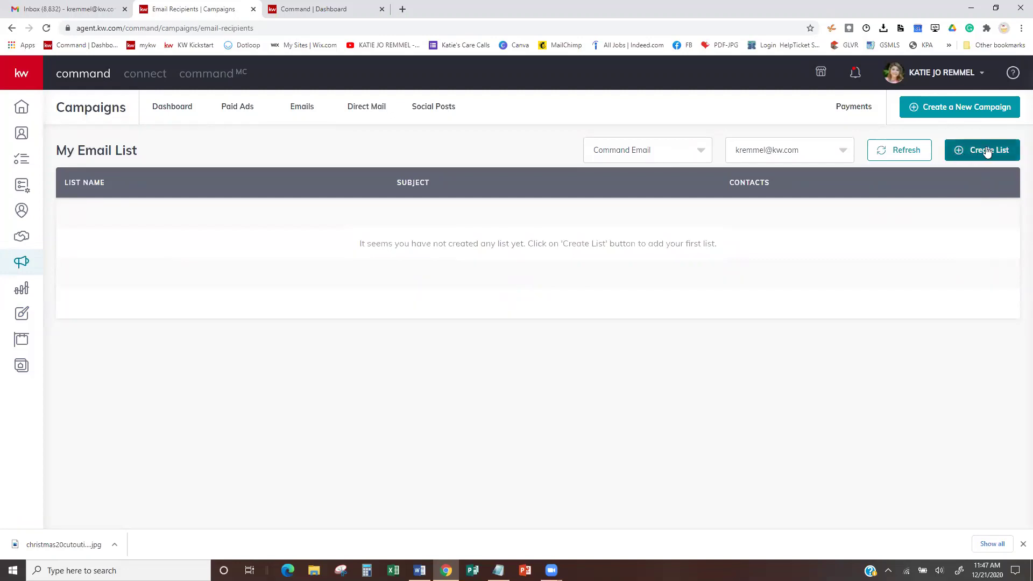
# - Create a new email list named 'All Clients' and select all contacts
pyautogui.click(986, 151)
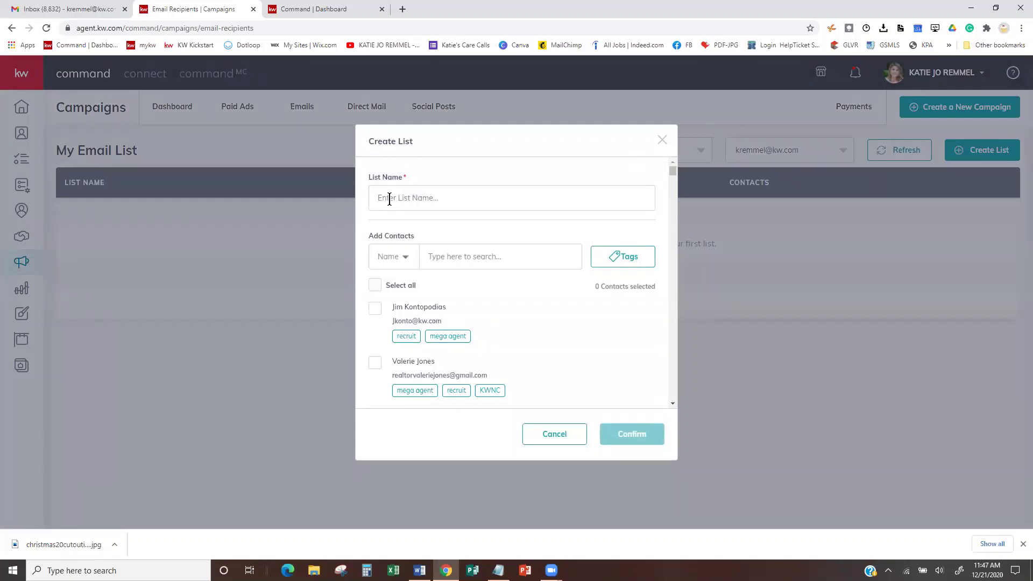
pyautogui.write('All Clints')
pyautogui.click(390, 200)
pyautogui.press('BackSpace')
pyautogui.press('BackSpace')
pyautogui.write('l')
pyautogui.click(398, 199)
pyautogui.write('e')
pyautogui.click(375, 286)
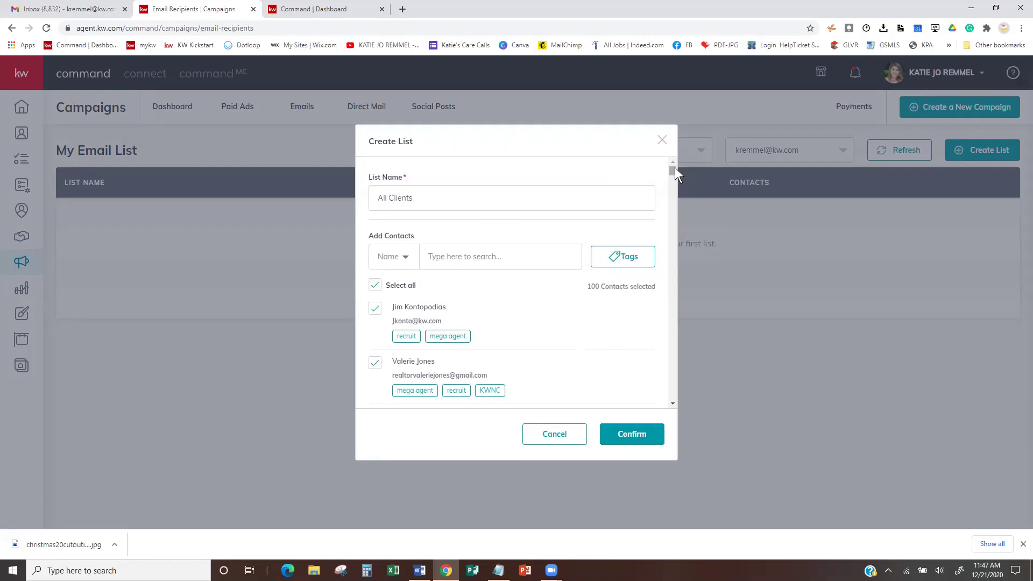
# - Scroll down and Load More repeatedly until every contact is loaded
pyautogui.moveTo(674, 169); pyautogui.dragTo(676, 403)
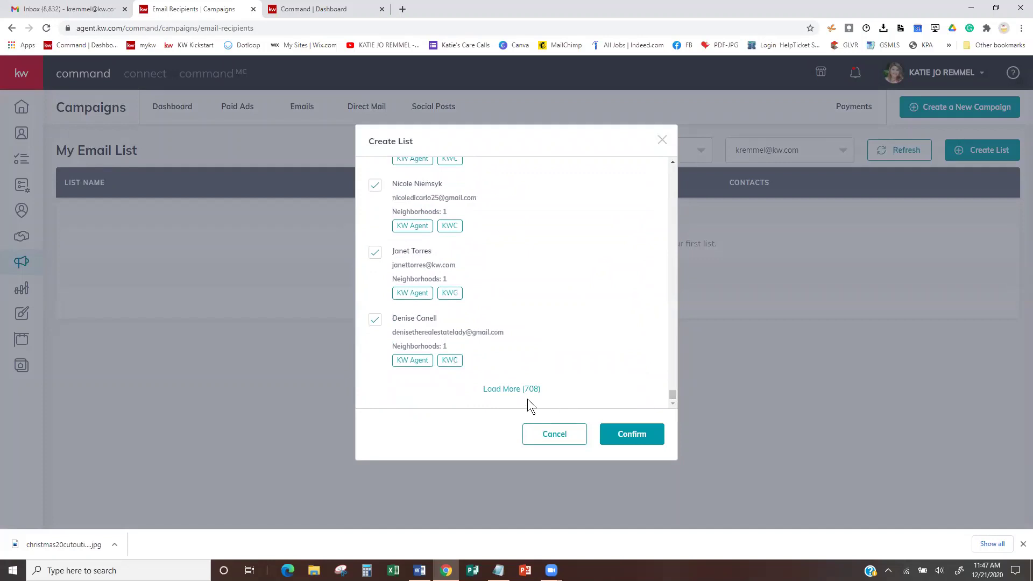
pyautogui.click(510, 389)
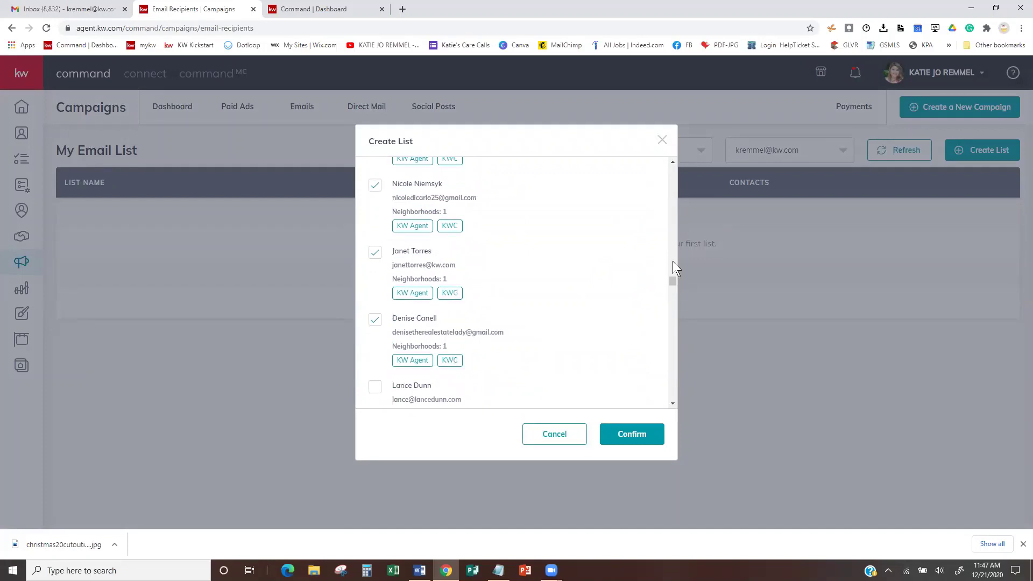
pyautogui.moveTo(674, 277); pyautogui.dragTo(672, 398)
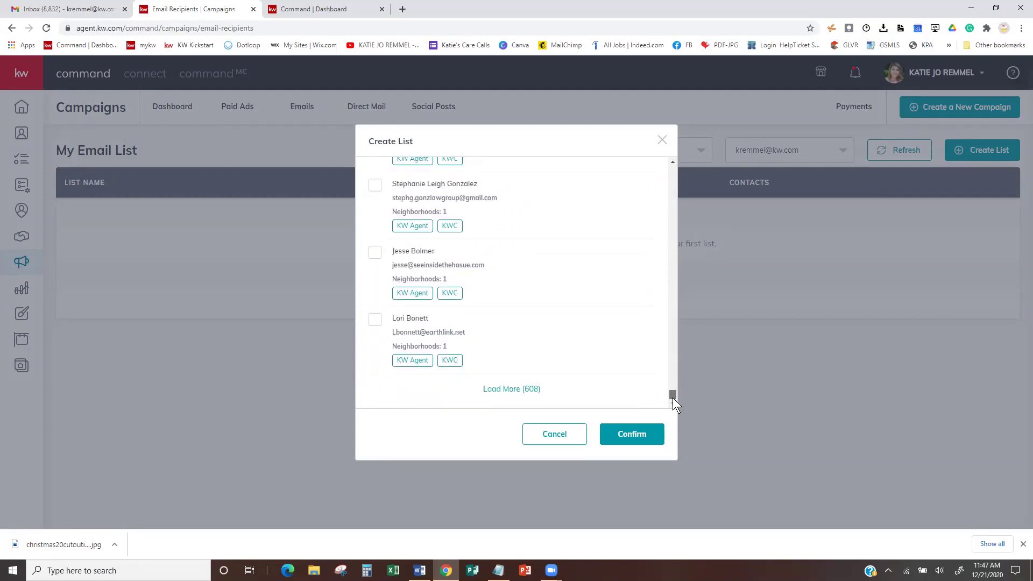
pyautogui.click(500, 389)
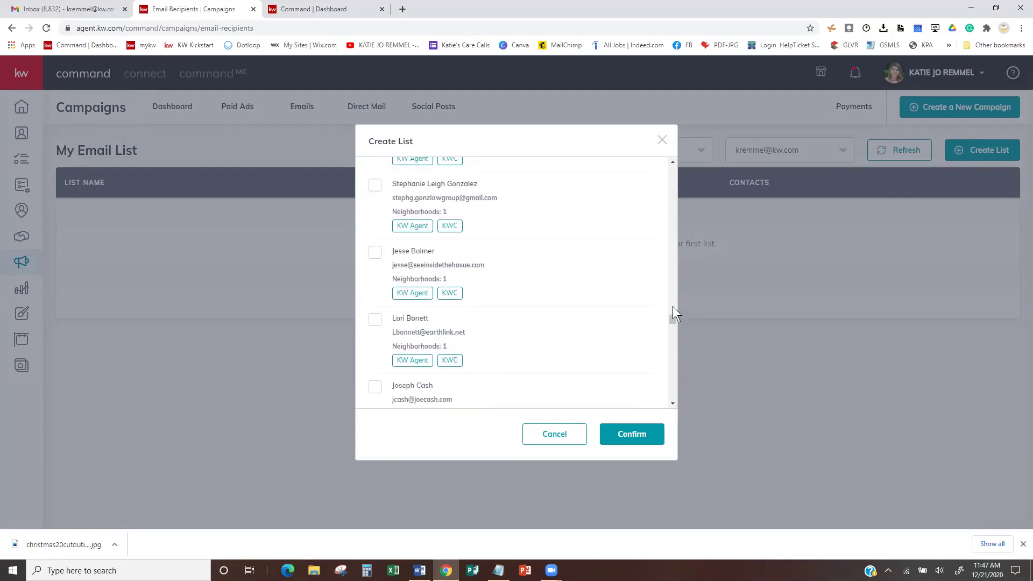
pyautogui.moveTo(674, 318); pyautogui.dragTo(675, 406)
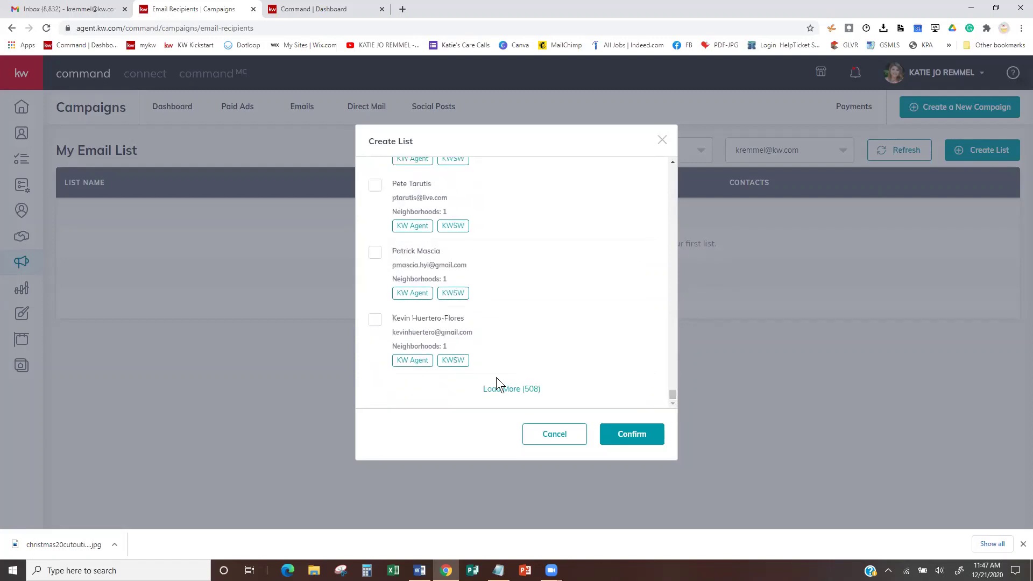
pyautogui.click(501, 391)
pyautogui.moveTo(672, 336); pyautogui.dragTo(673, 400)
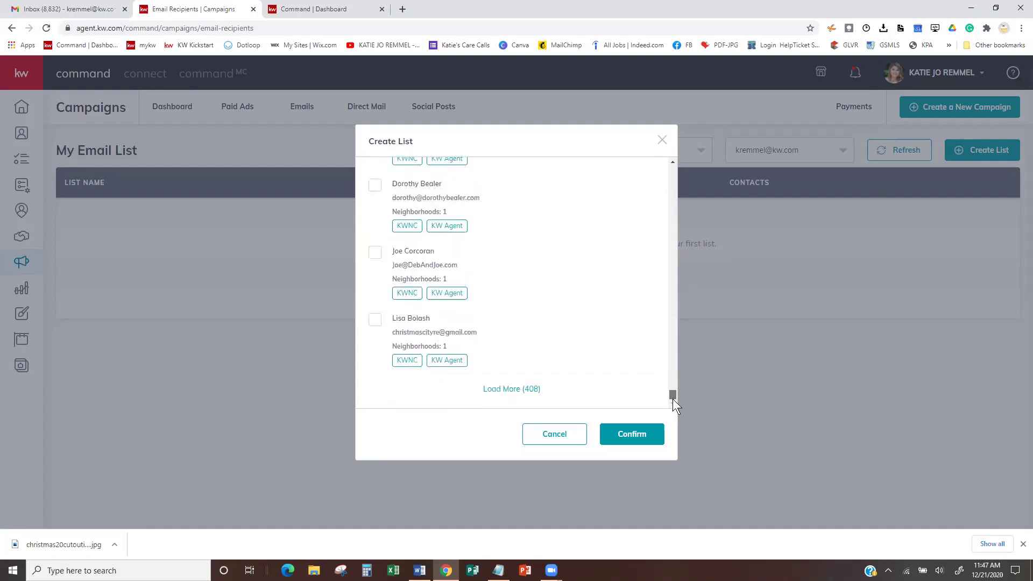
pyautogui.click(524, 390)
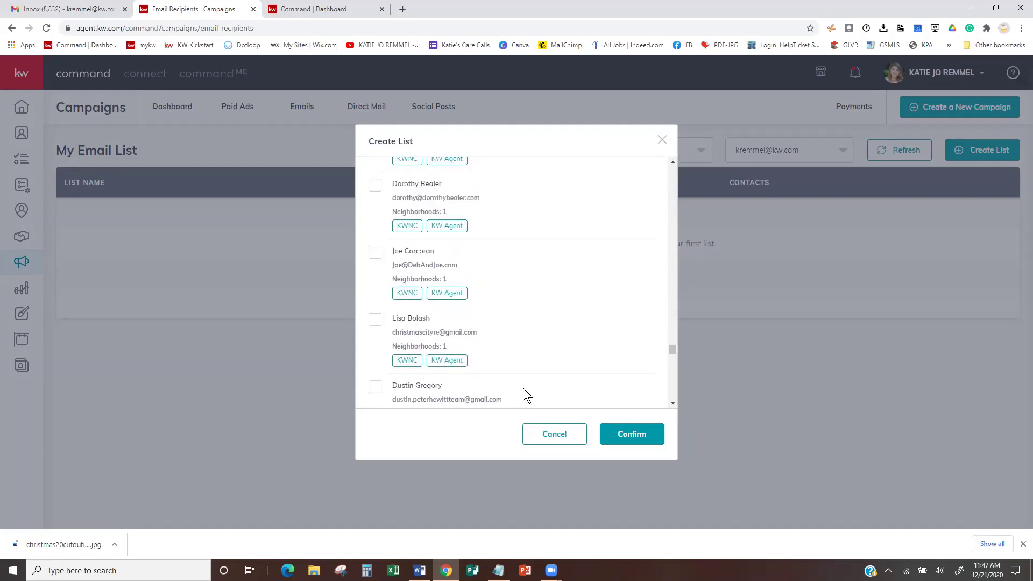
pyautogui.moveTo(673, 350); pyautogui.dragTo(673, 402)
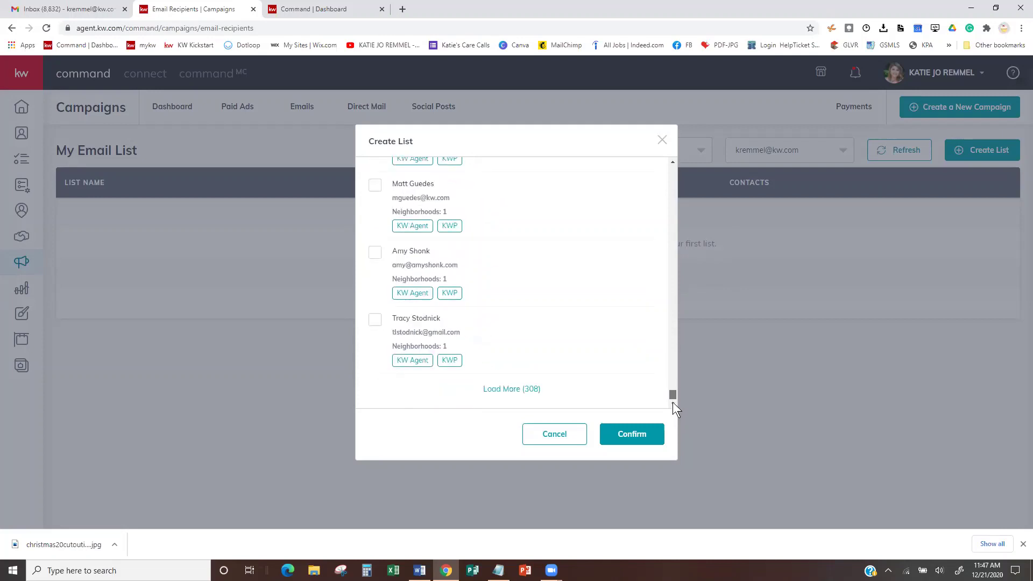
pyautogui.click(523, 390)
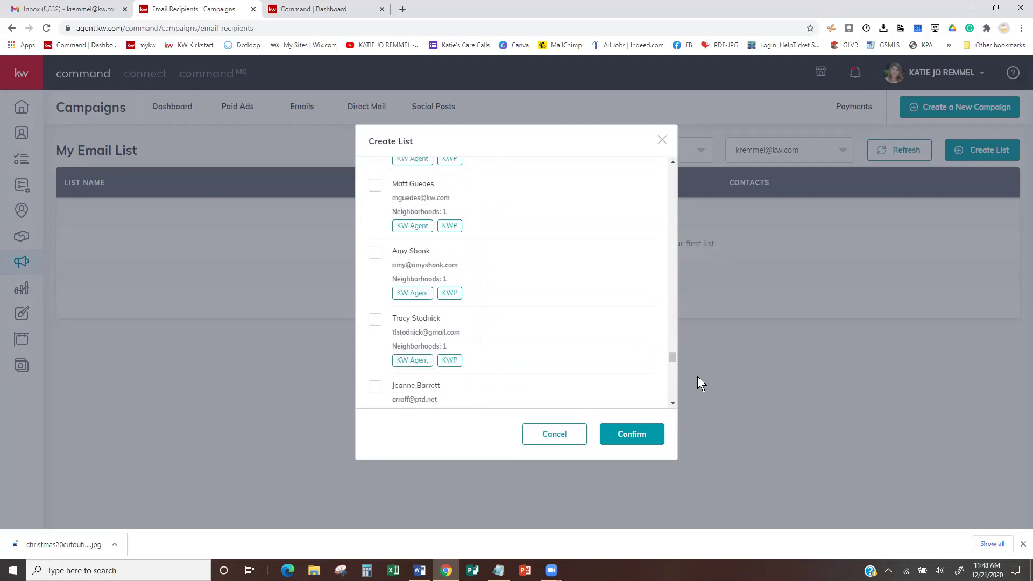
pyautogui.moveTo(672, 357); pyautogui.dragTo(674, 404)
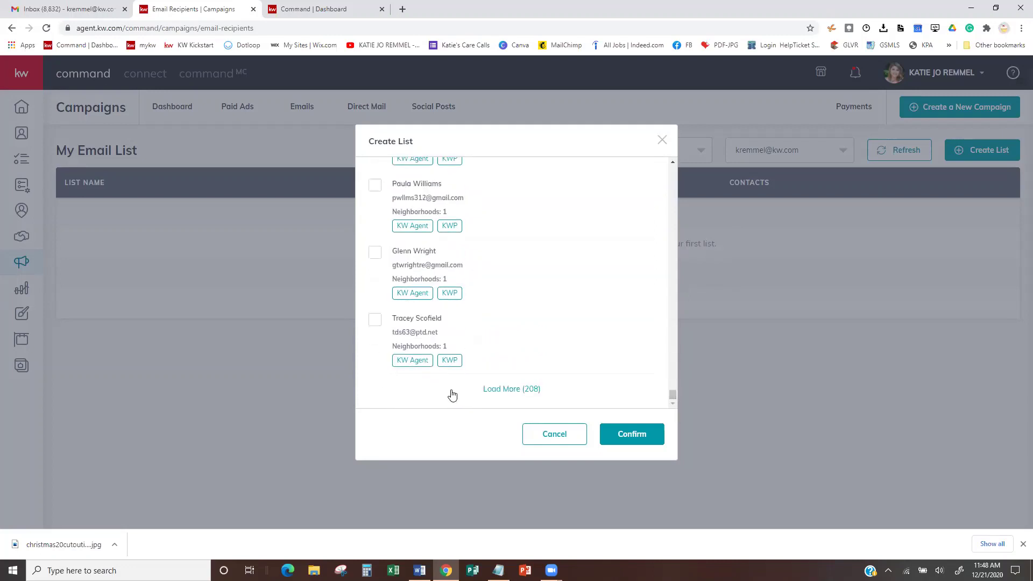
pyautogui.click(495, 389)
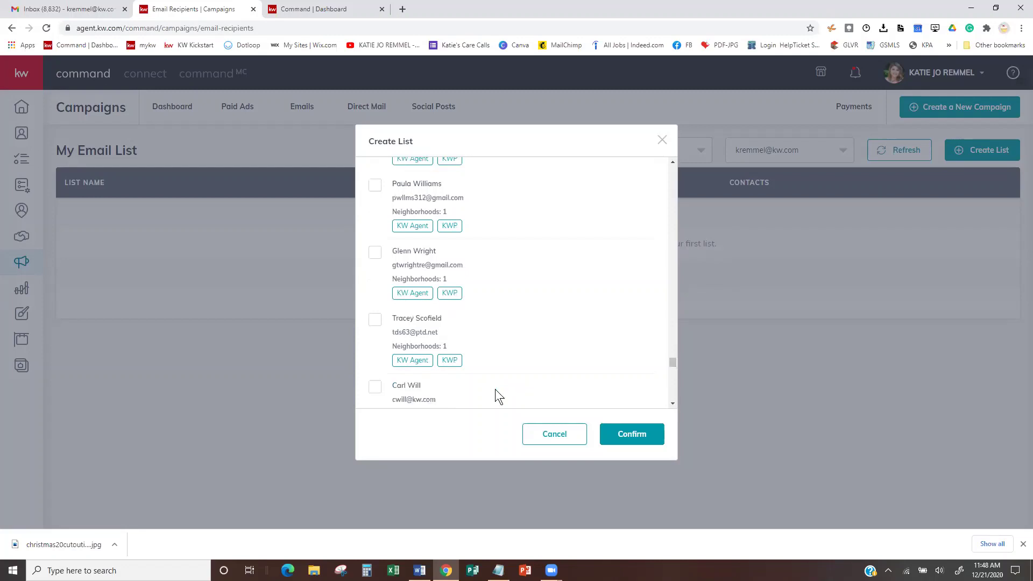
pyautogui.moveTo(676, 363); pyautogui.dragTo(675, 402)
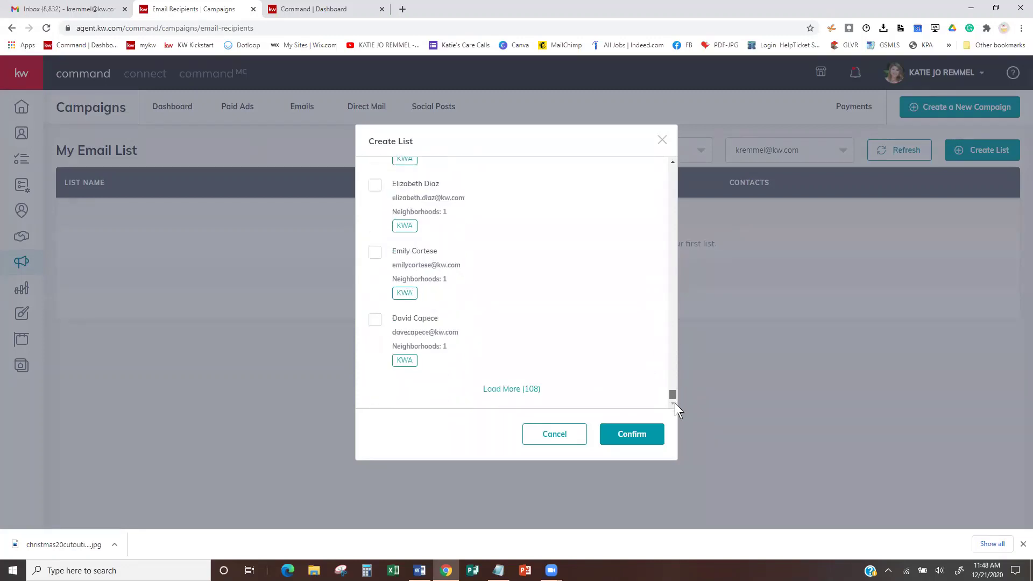
pyautogui.click(518, 391)
pyautogui.moveTo(673, 363); pyautogui.dragTo(675, 399)
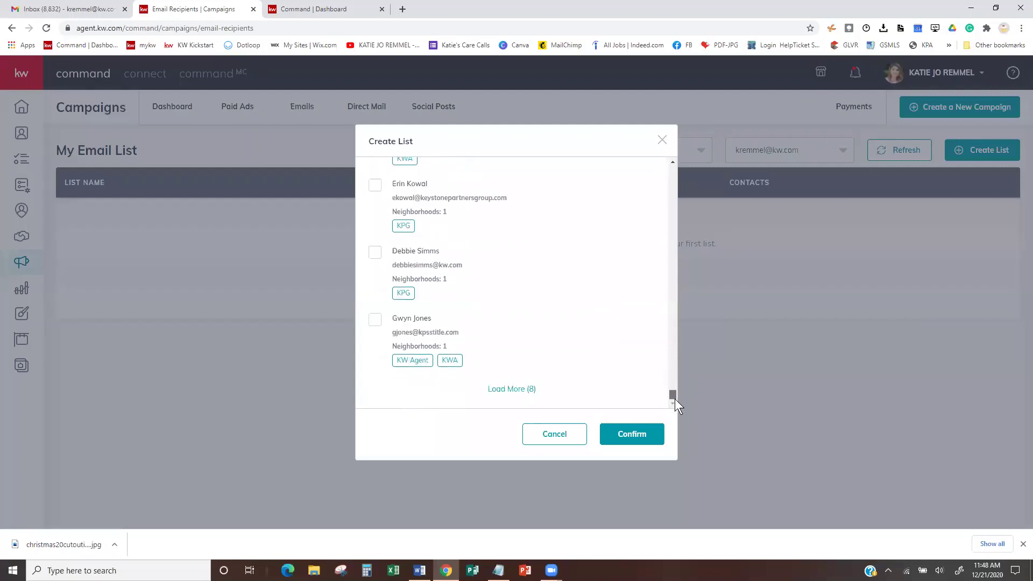
pyautogui.click(514, 390)
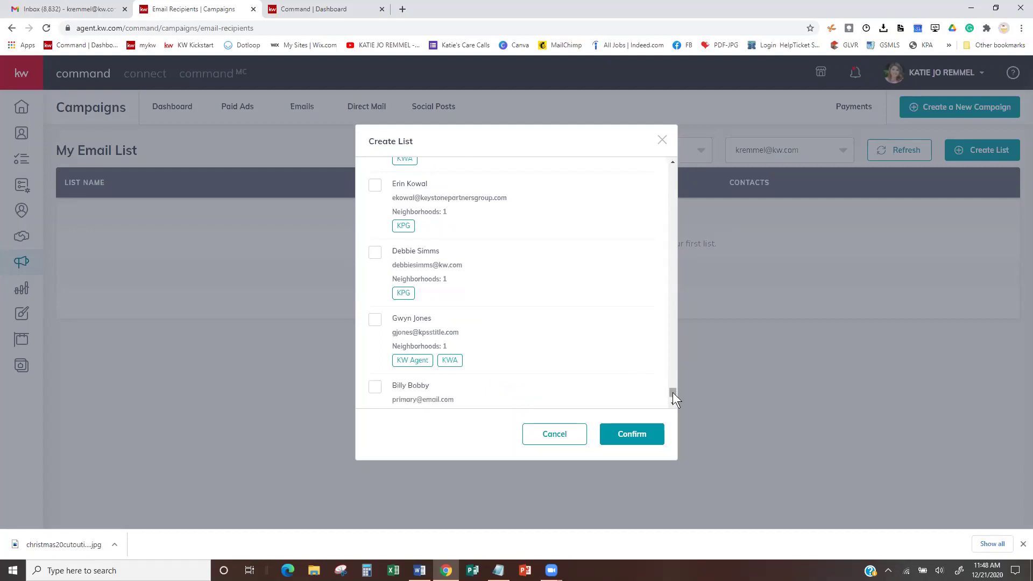
pyautogui.moveTo(672, 376); pyautogui.dragTo(668, 159)
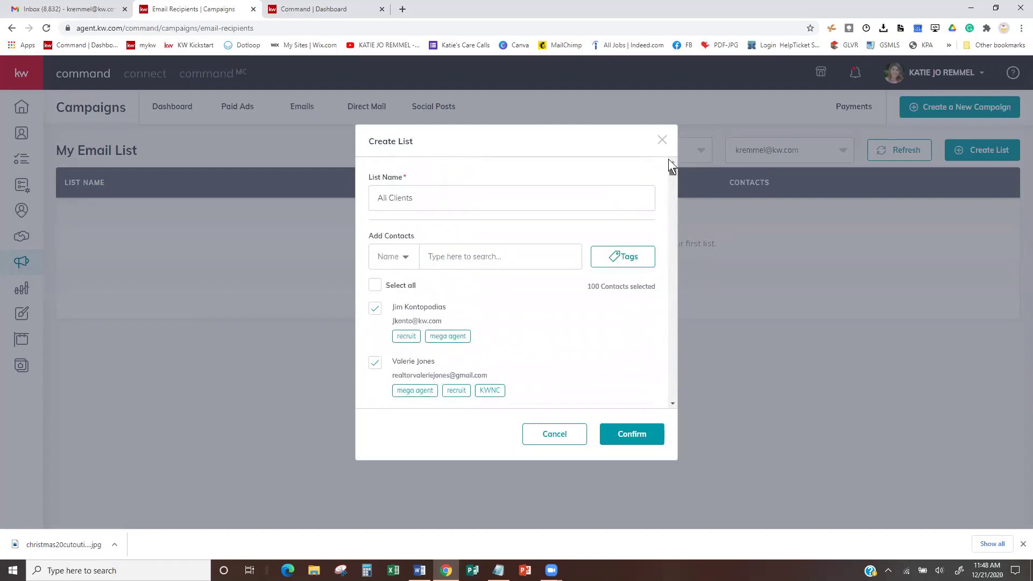
# - Select all 808 contacts, close the Tags filter unused, and confirm the All Clients list
pyautogui.click(374, 287)
pyautogui.click(627, 260)
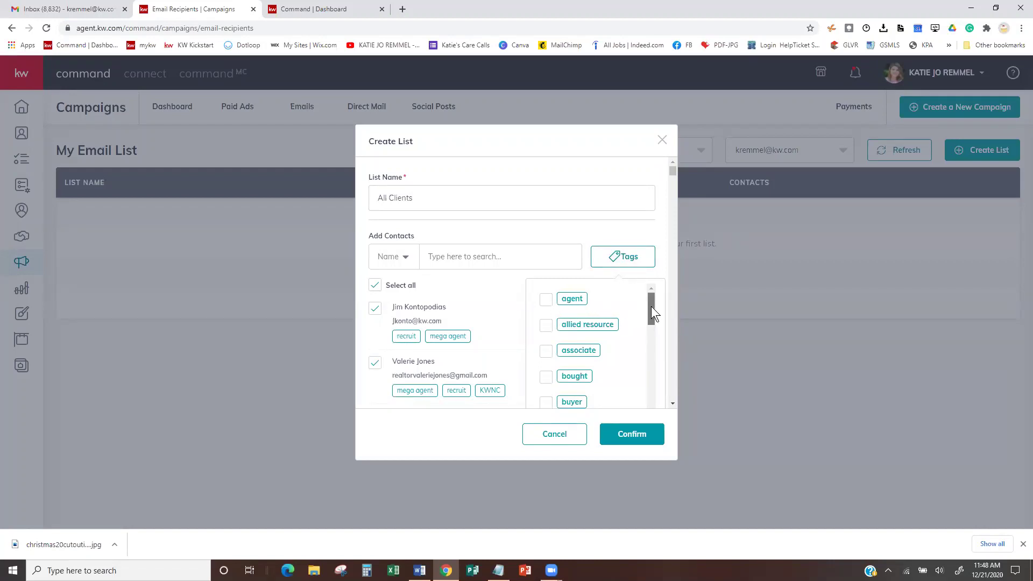
pyautogui.moveTo(651, 306); pyautogui.dragTo(652, 299)
pyautogui.click(641, 433)
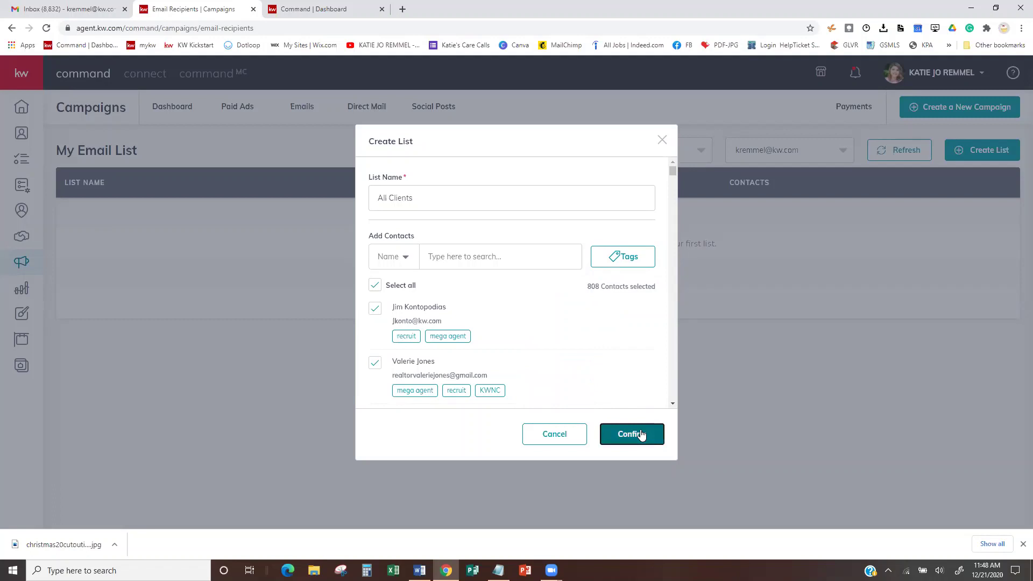
pyautogui.click(631, 435)
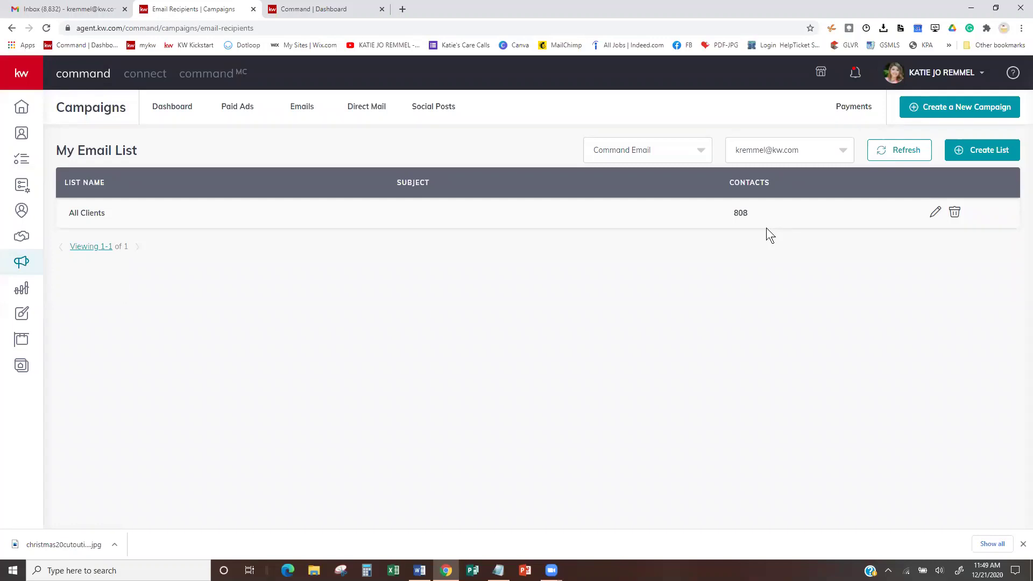
# - Create an email campaign named 'Holiday Email' with a Brand Awareness goal and open its setup
pyautogui.click(941, 109)
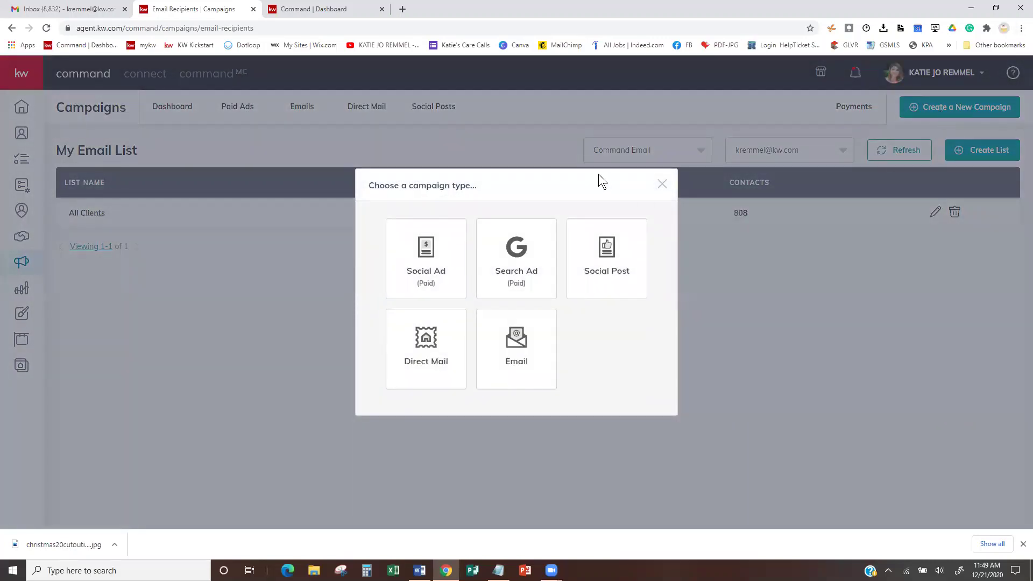
pyautogui.click(521, 341)
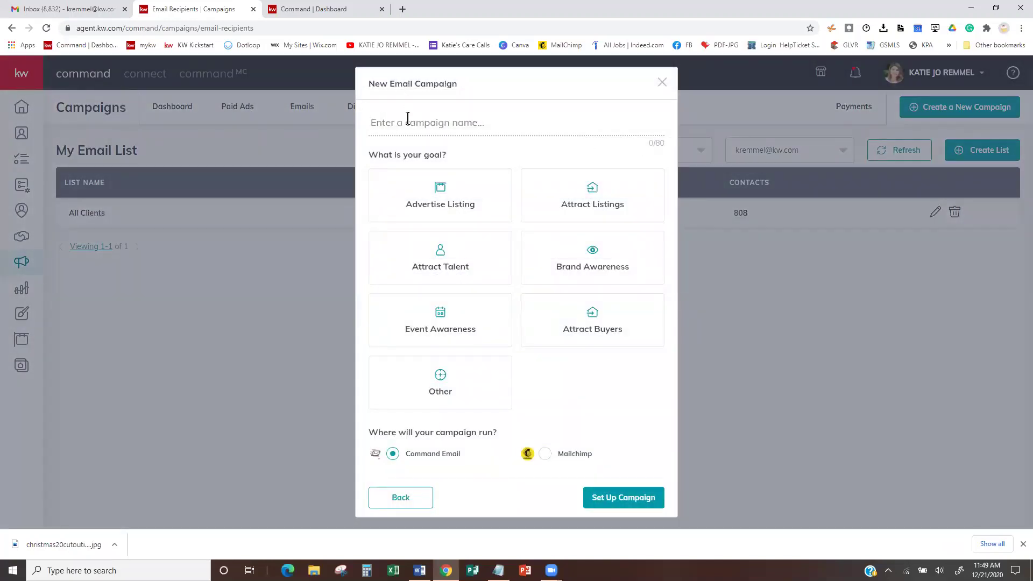
pyautogui.write('Holiday Email')
pyautogui.click(588, 272)
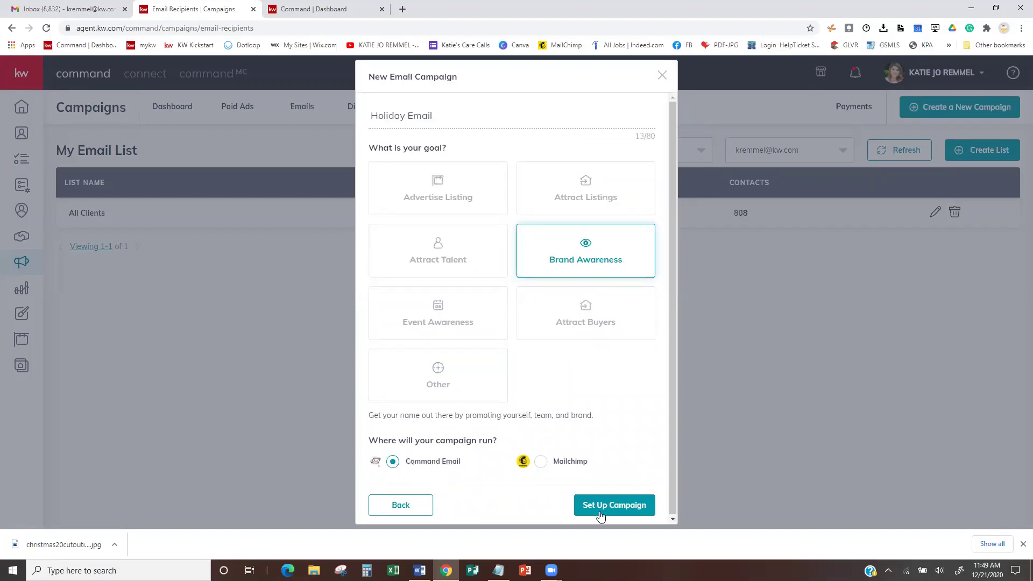
pyautogui.click(617, 508)
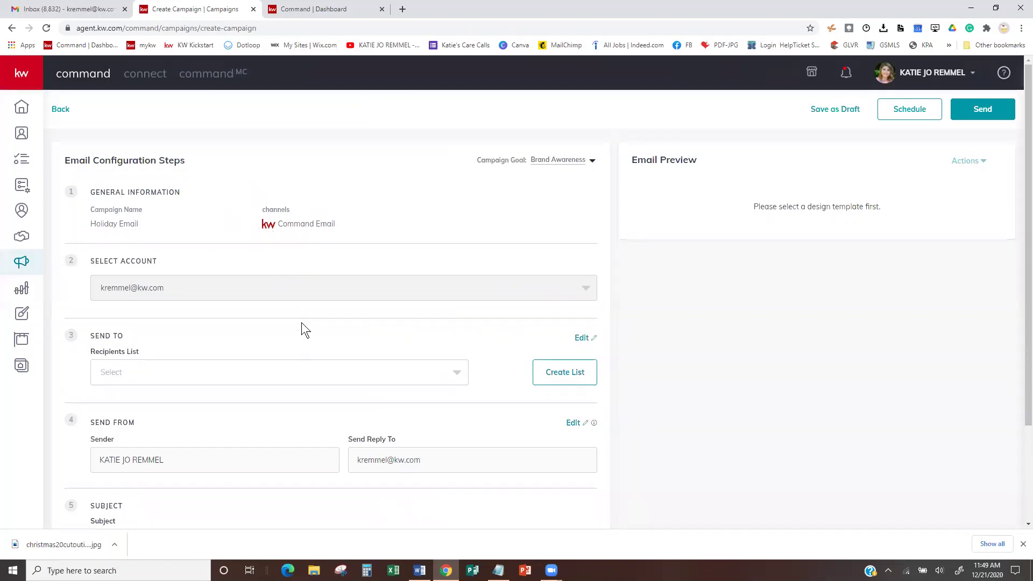
# - Set the campaign's recipients list to All Clients
pyautogui.scroll(-2, 301, 322)
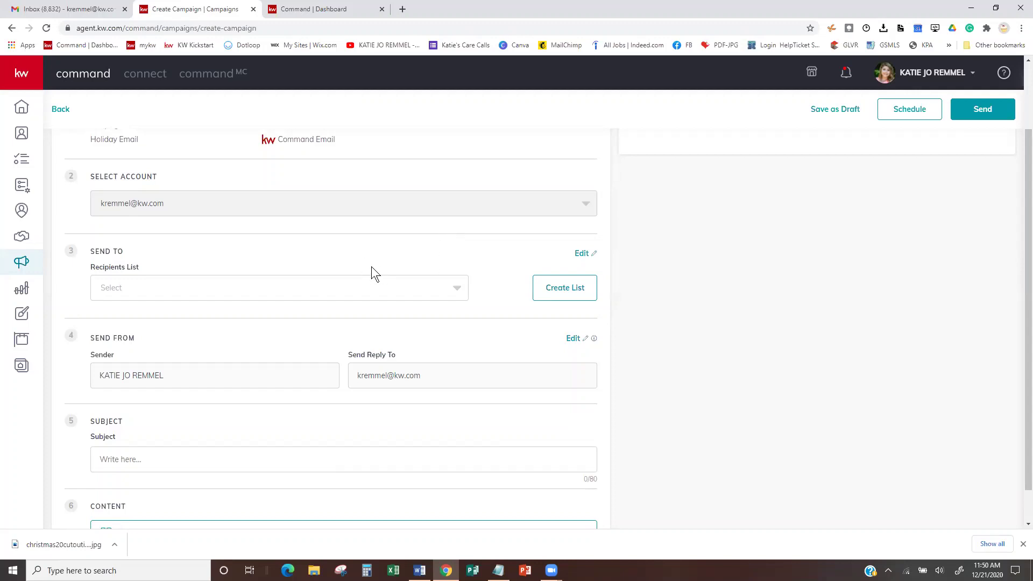
pyautogui.click(379, 288)
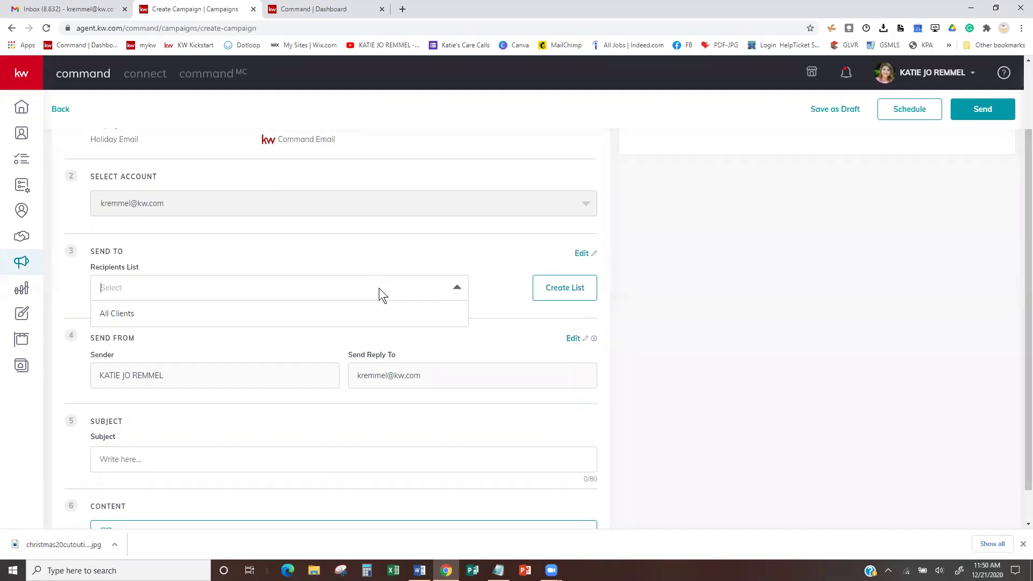
pyautogui.click(115, 315)
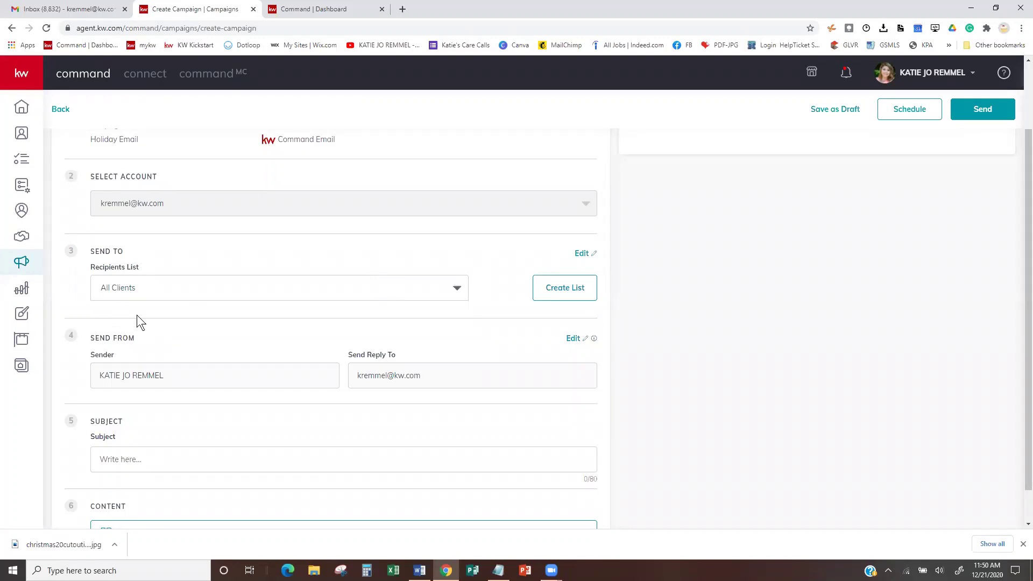
# - Enter the subject line 'Wishing you a very Happy Holiday'
pyautogui.scroll(-1, 330, 311)
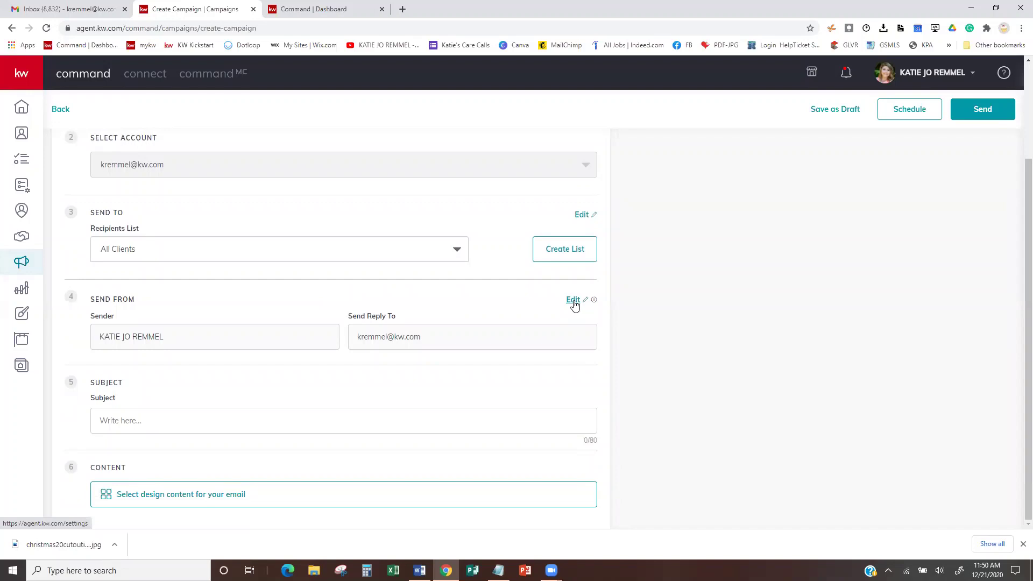
pyautogui.click(121, 422)
pyautogui.write('WISHING yO')
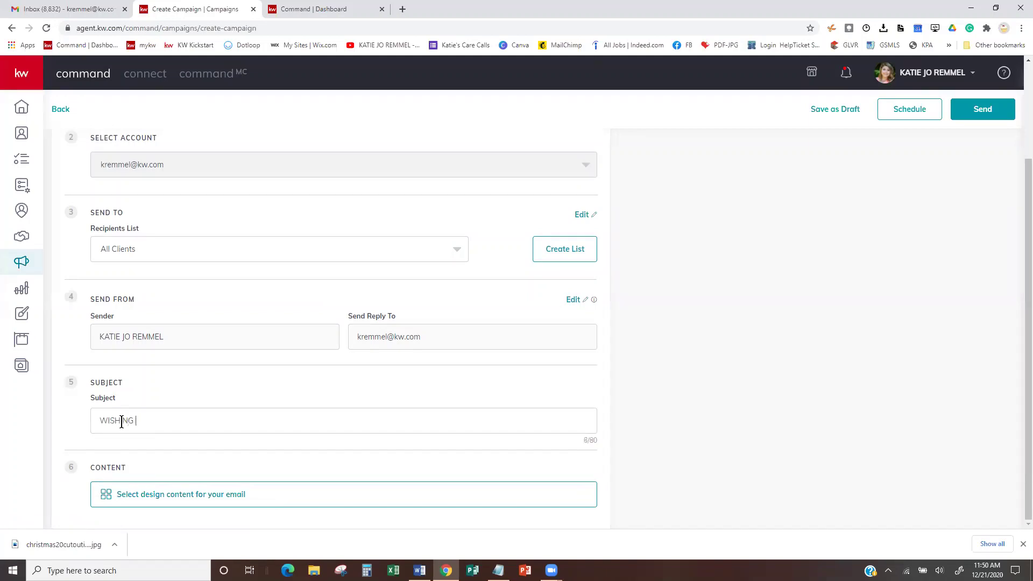
pyautogui.write('U A vERY hAPPY hOLIDAY')
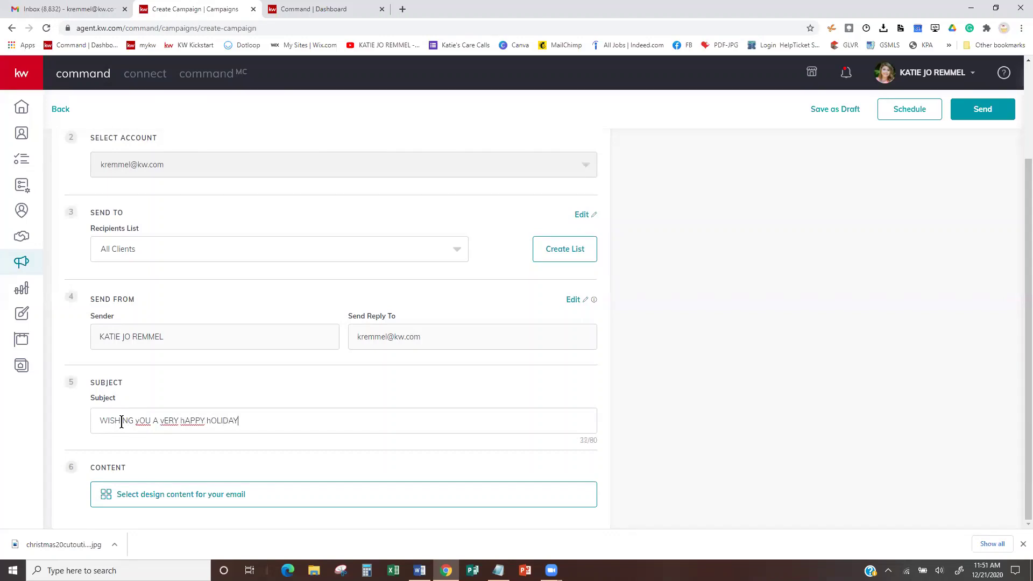
pyautogui.press('BackSpace')
pyautogui.press('BackSpace')
pyautogui.press('BackSpace')
pyautogui.press('BackSpace')
pyautogui.press('BackSpace')
pyautogui.press('BackSpace')
pyautogui.press('BackSpace')
pyautogui.press('BackSpace')
pyautogui.press('BackSpace')
pyautogui.press('BackSpace')
pyautogui.press('BackSpace')
pyautogui.press('BackSpace')
pyautogui.press('BackSpace')
pyautogui.press('BackSpace')
pyautogui.press('BackSpace')
pyautogui.press('BackSpace')
pyautogui.press('BackSpace')
pyautogui.press('BackSpace')
pyautogui.press('BackSpace')
pyautogui.press('BackSpace')
pyautogui.press('BackSpace')
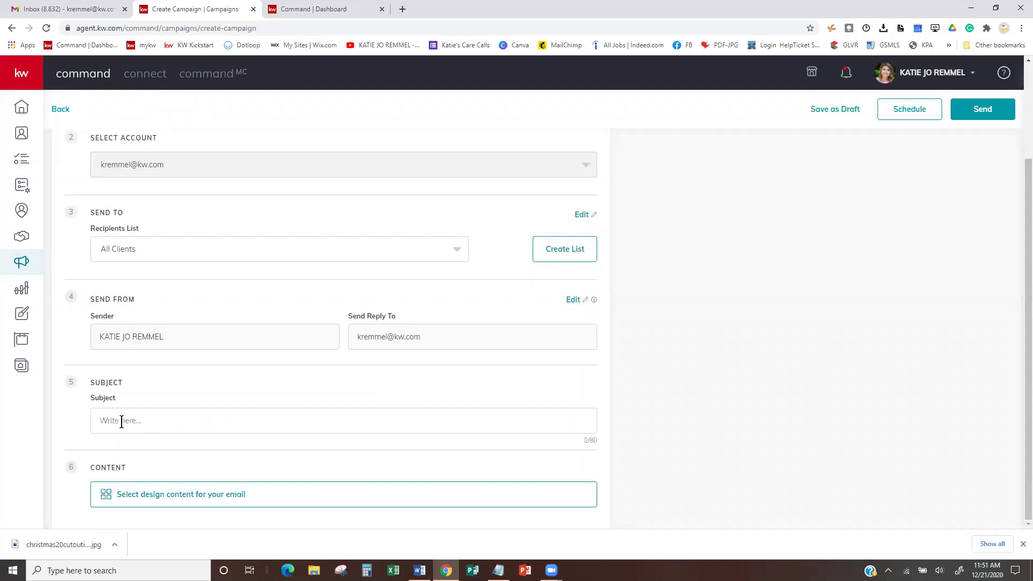
pyautogui.write('Wishing you a very happy')
pyautogui.press('BackSpace')
pyautogui.press('BackSpace')
pyautogui.press('BackSpace')
pyautogui.press('BackSpace')
pyautogui.press('BackSpace')
pyautogui.write('Happy Holiday')
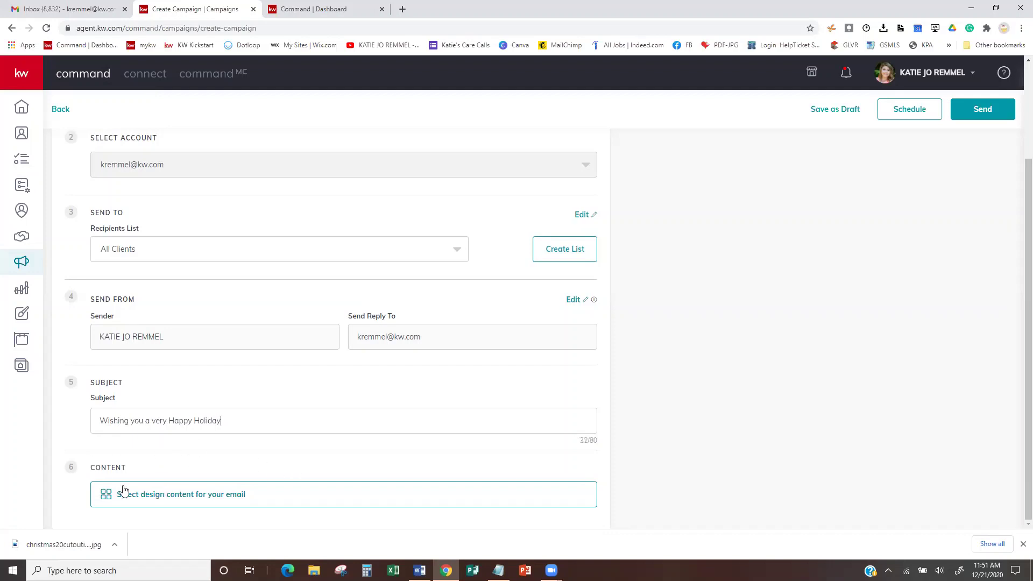
# - Apply the Happy Holidays-Client Email template as the campaign design and save it
pyautogui.click(191, 502)
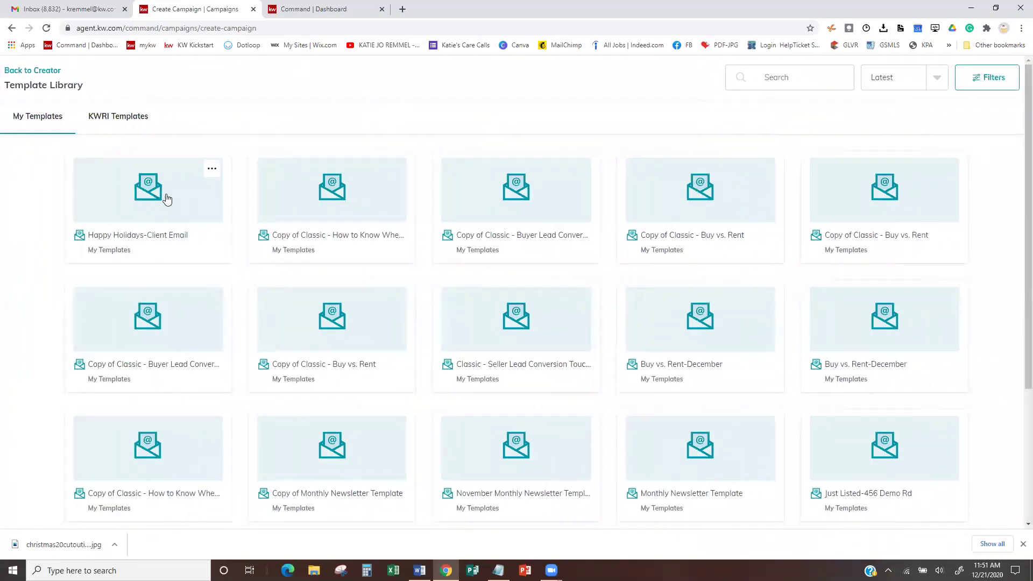
pyautogui.click(178, 190)
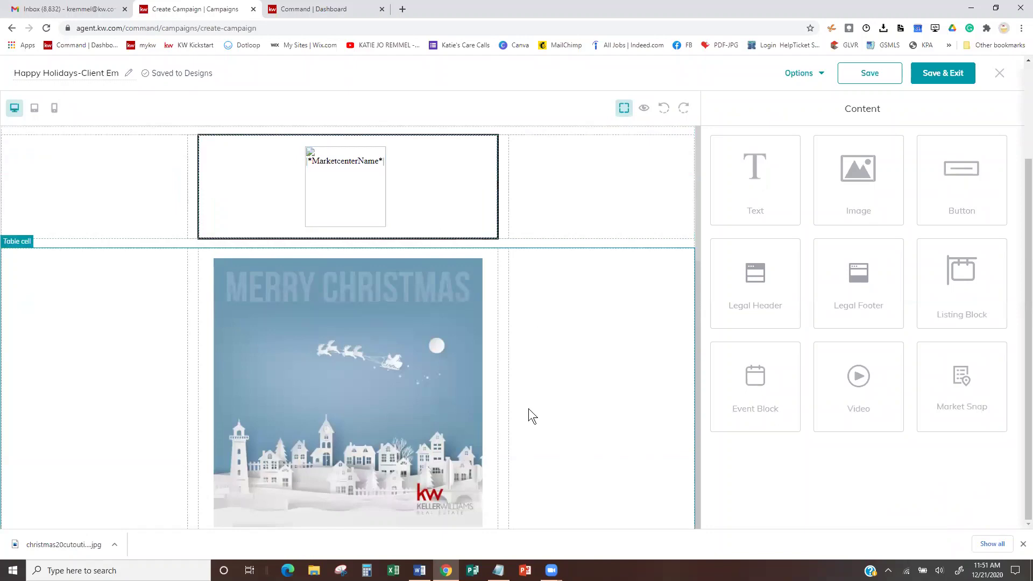
pyautogui.scroll(-3, 528, 409)
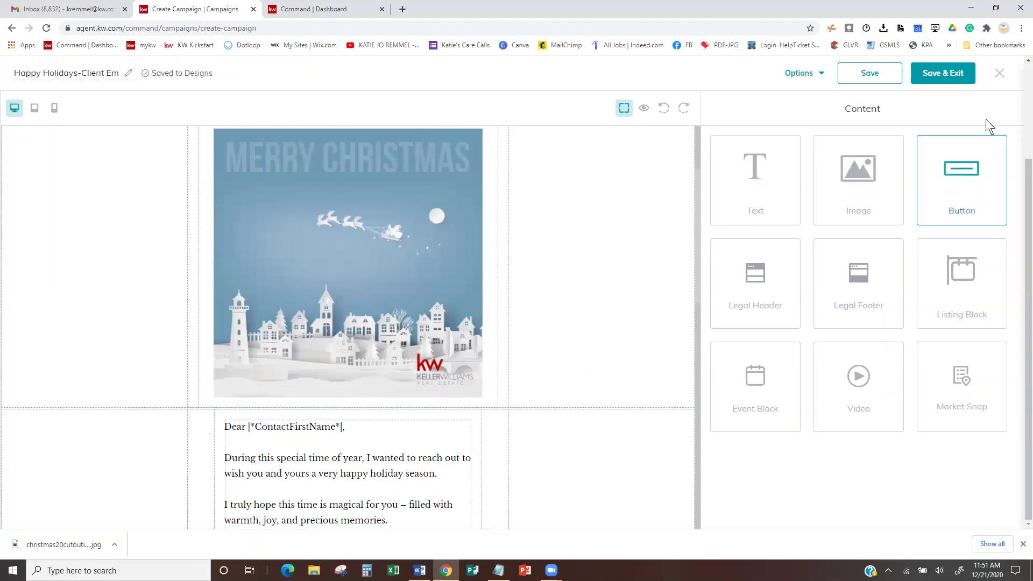
pyautogui.click(939, 73)
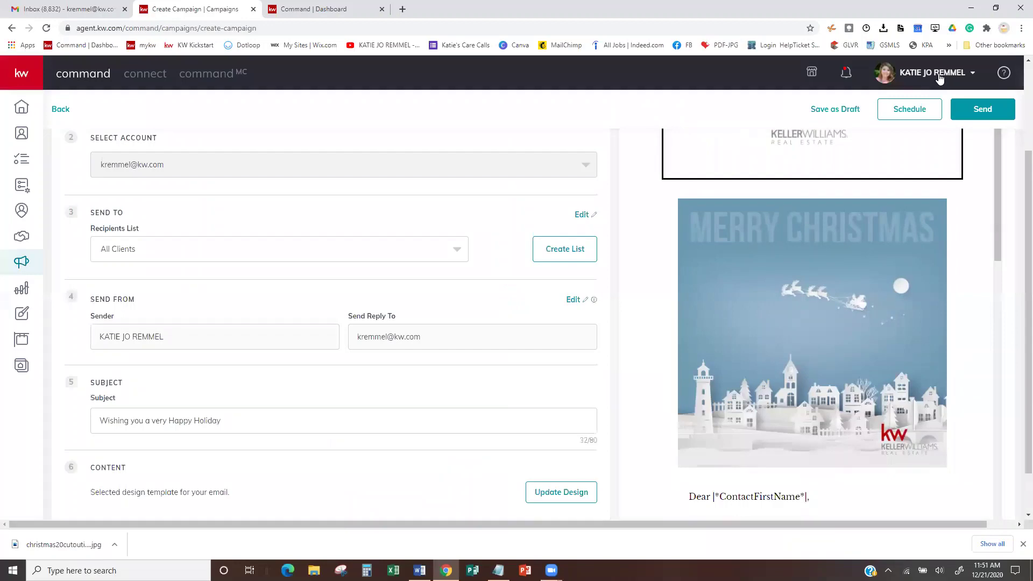
pyautogui.scroll(-3, 937, 317)
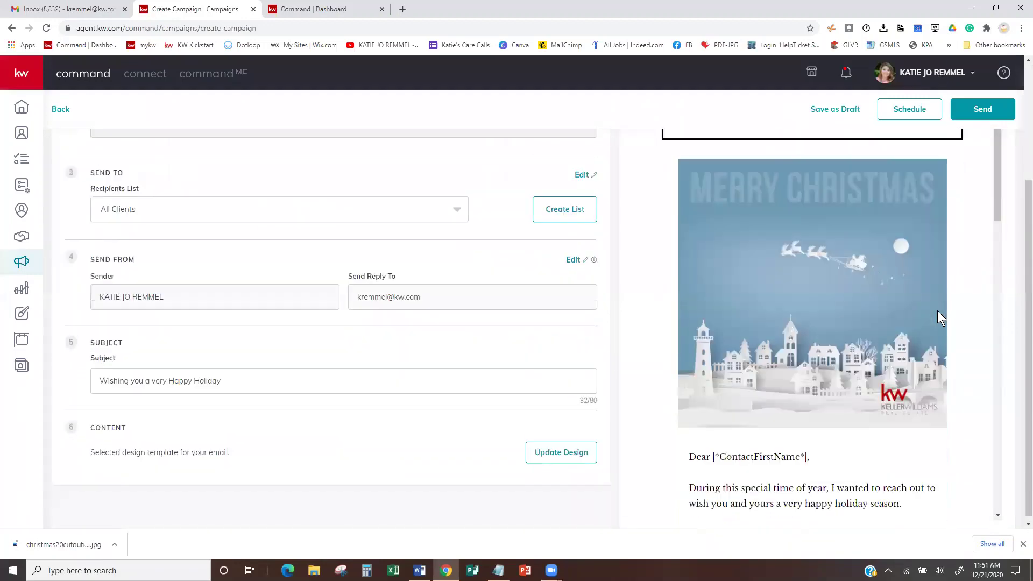
pyautogui.moveTo(999, 188); pyautogui.dragTo(1004, 237)
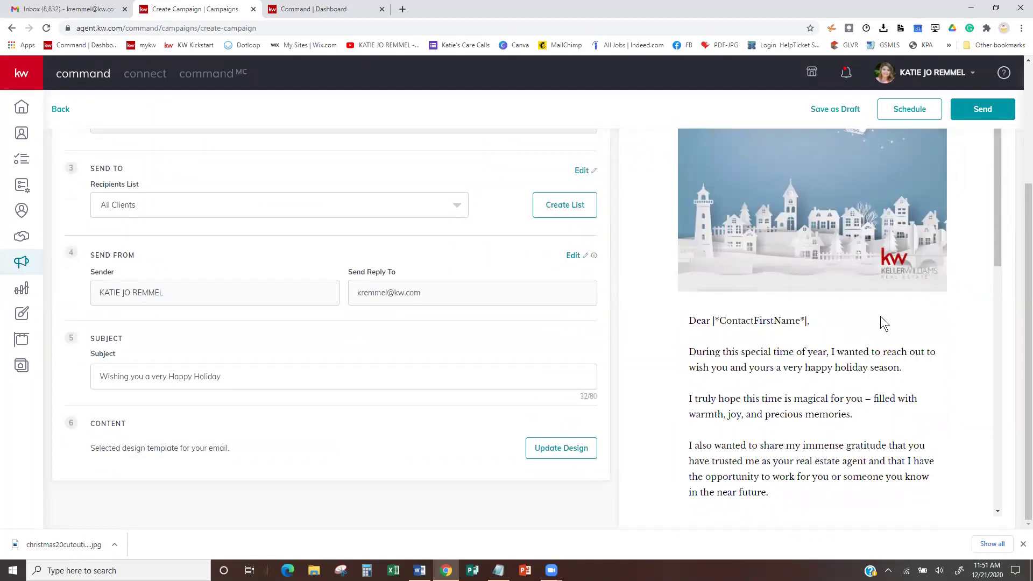
pyautogui.moveTo(999, 227)
pyautogui.mouseDown()
pyautogui.moveTo(1014, 446)
pyautogui.moveTo(1019, 272)
pyautogui.mouseUp()
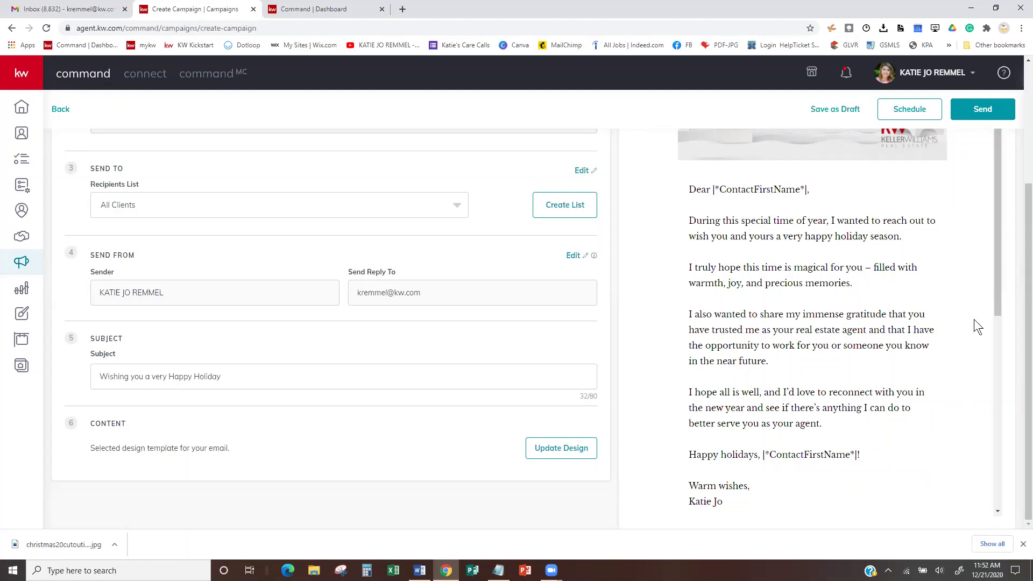
pyautogui.moveTo(997, 257); pyautogui.dragTo(1010, 256)
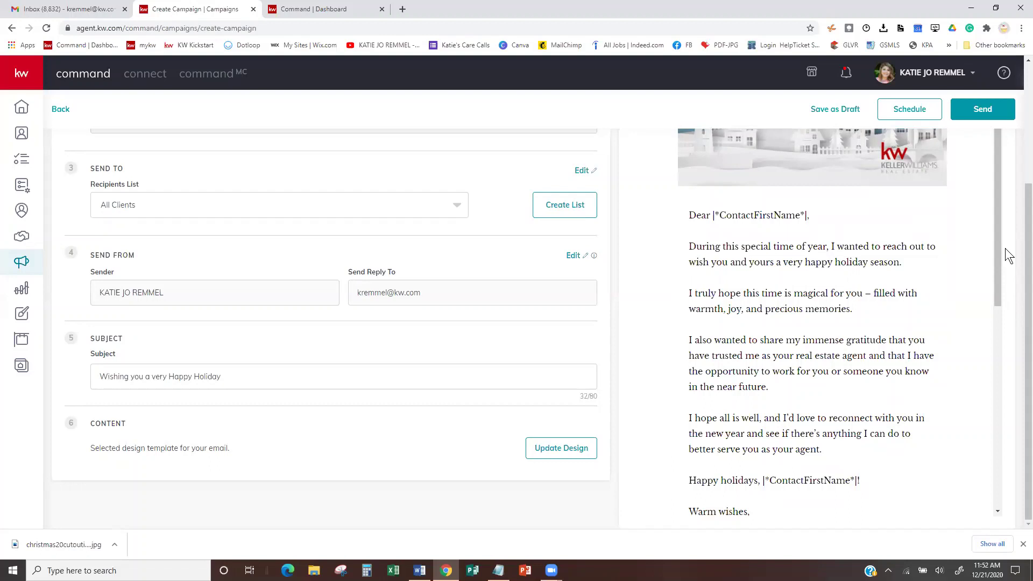
# - Schedule the Holiday Email to send on December 24, 2020 at 08:00 AM
pyautogui.moveTo(594, 257)
pyautogui.click(911, 115)
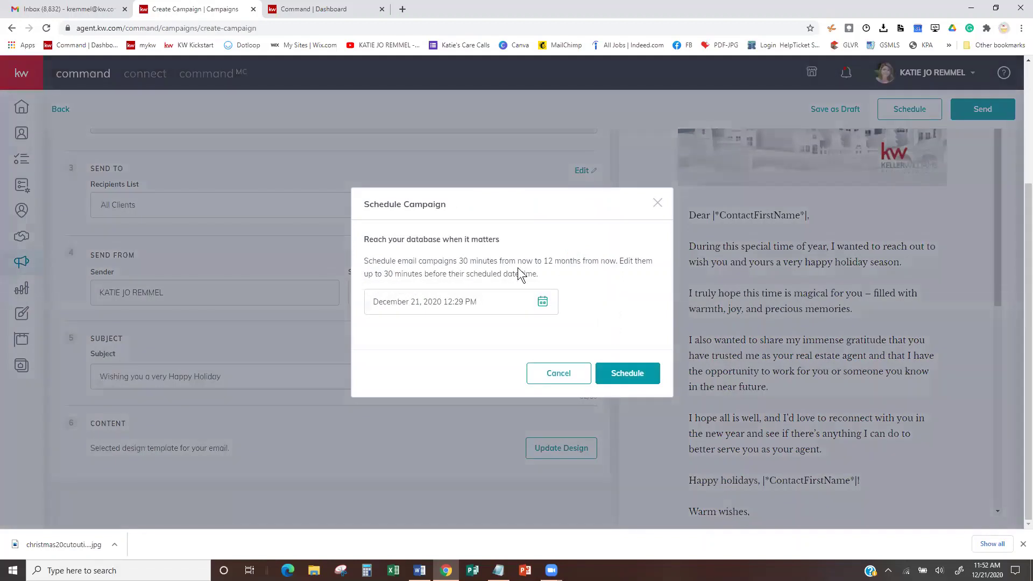
pyautogui.click(542, 305)
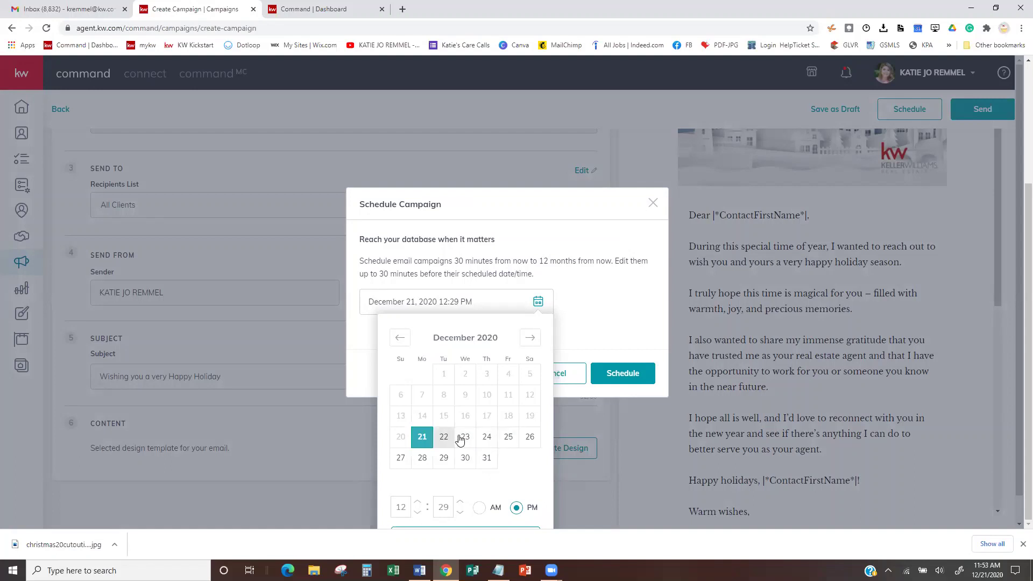
pyautogui.click(487, 439)
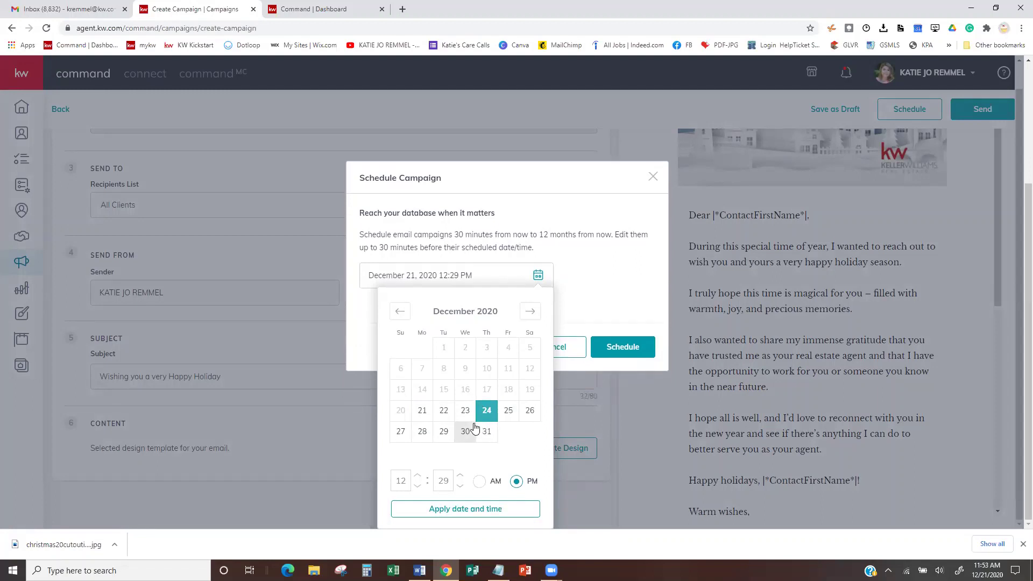
pyautogui.click(404, 482)
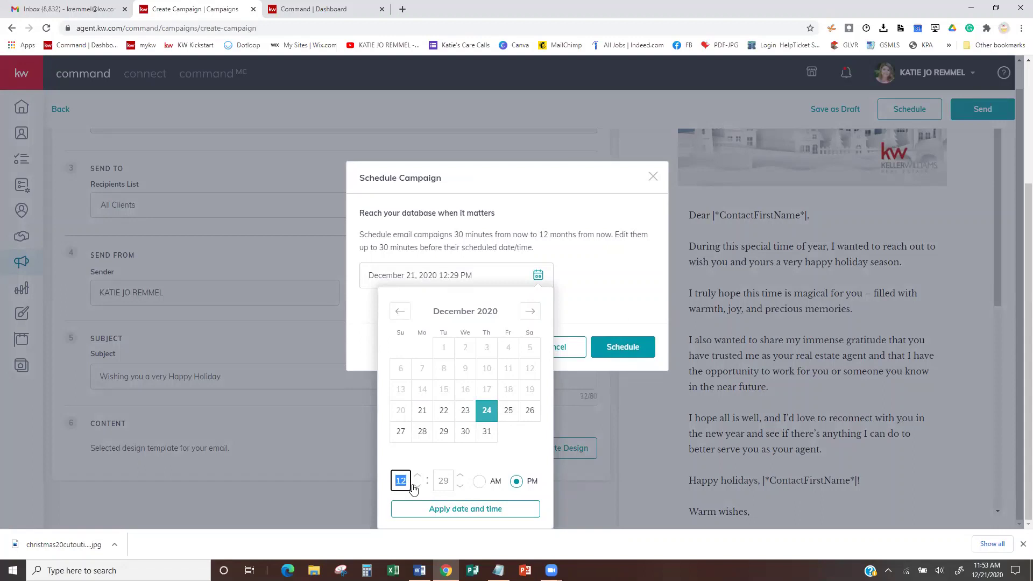
pyautogui.write('8')
pyautogui.click(442, 482)
pyautogui.write('00')
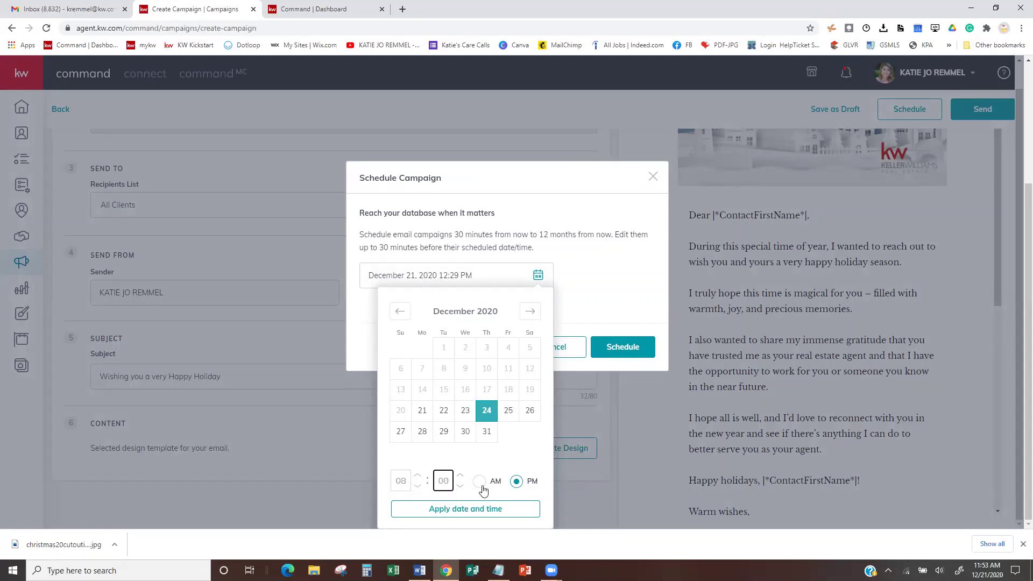
pyautogui.click(480, 482)
pyautogui.click(470, 509)
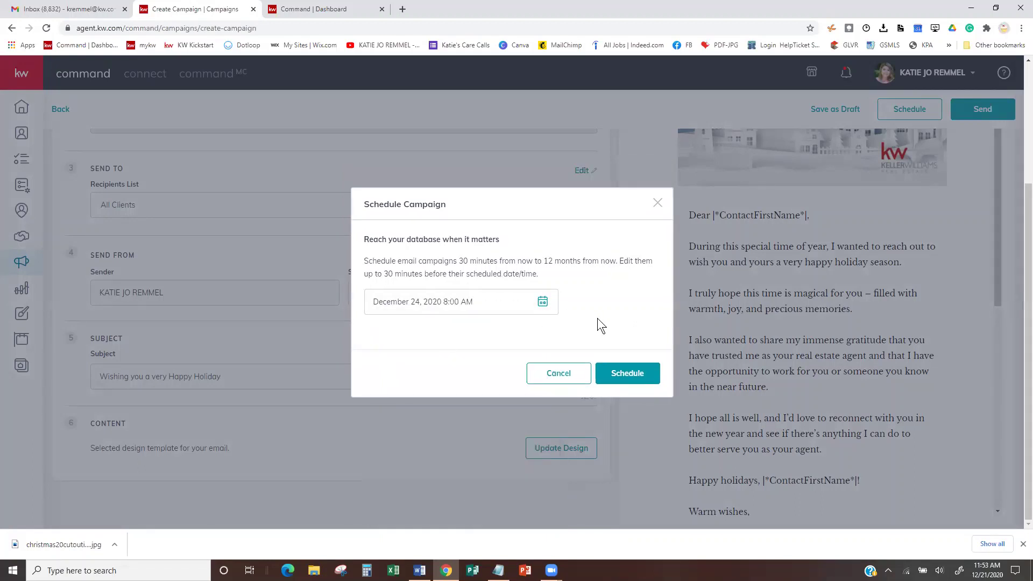
pyautogui.click(627, 373)
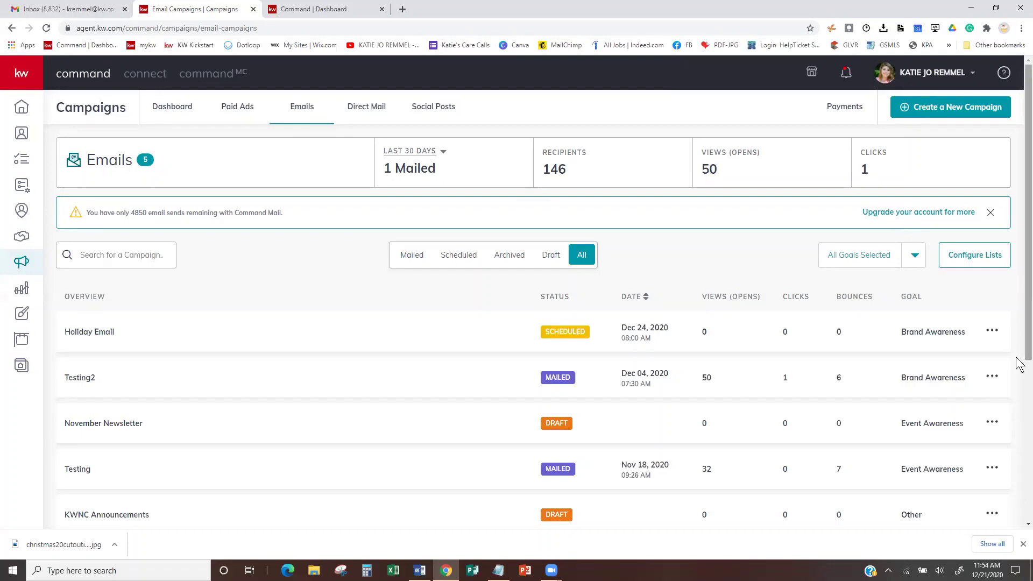
# - Open the options menu on the Holiday Email row in the Emails campaign list
pyautogui.click(992, 334)
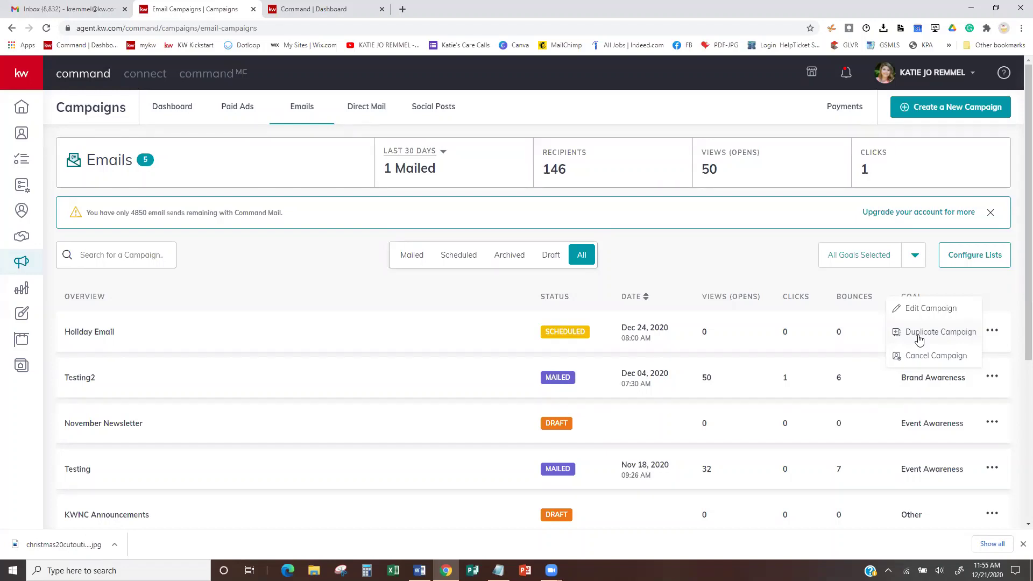
# - Edit the Holiday Email campaign, leaving the current page, and show the Email Preview actions
pyautogui.click(932, 309)
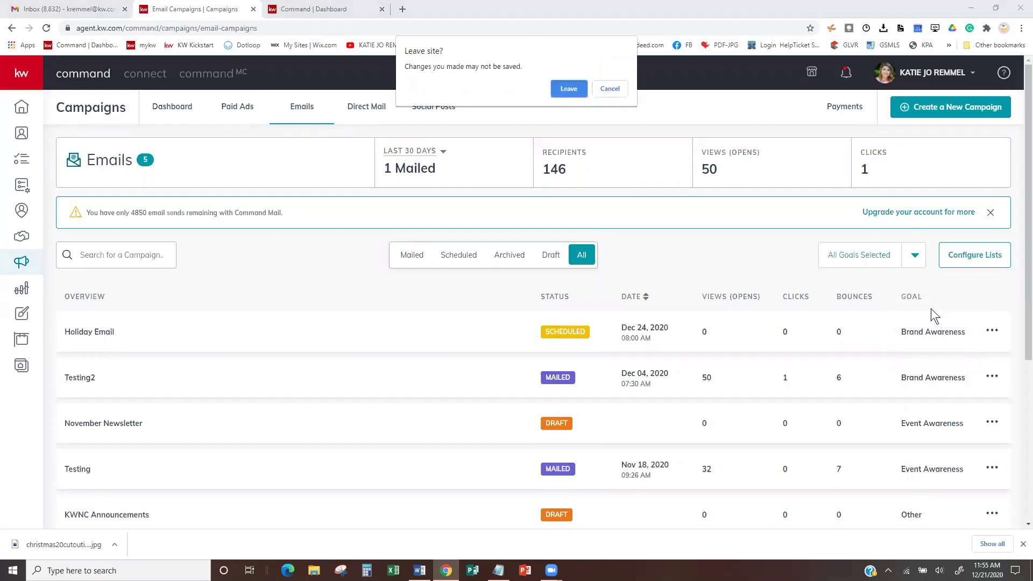
pyautogui.click(571, 86)
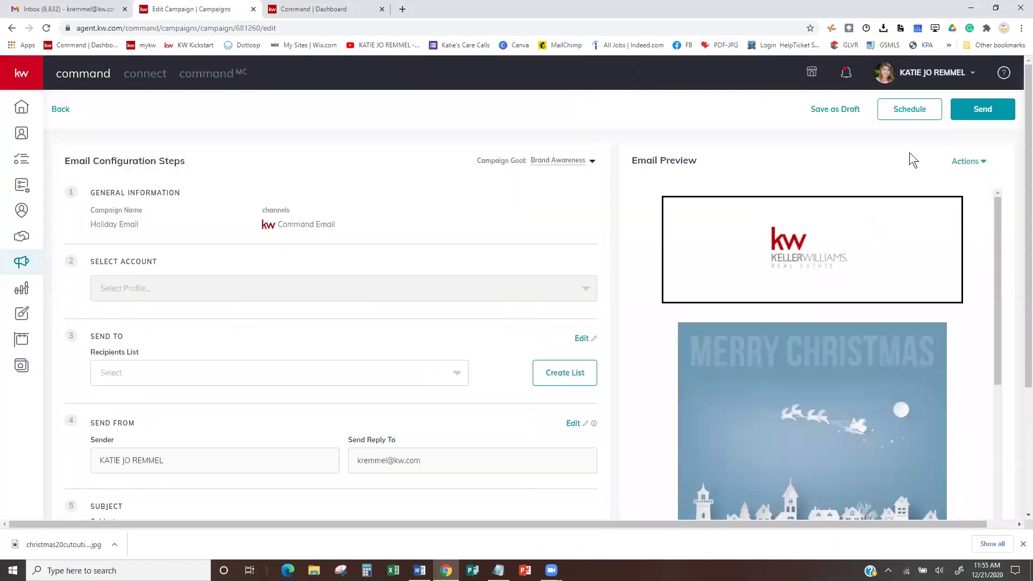
pyautogui.click(975, 171)
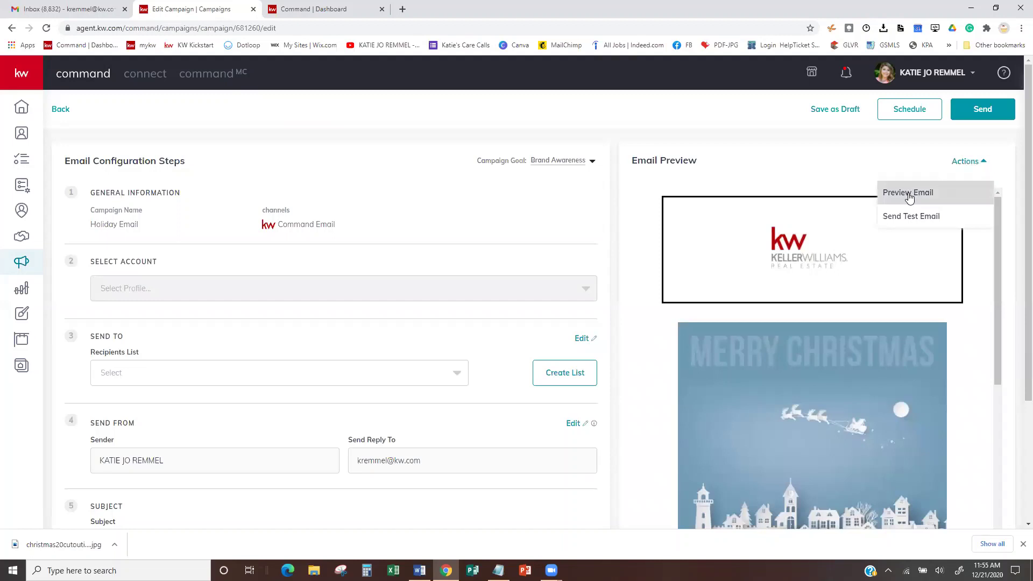
# - Send a test copy of the Holiday Email to the agent's own email address
pyautogui.click(913, 218)
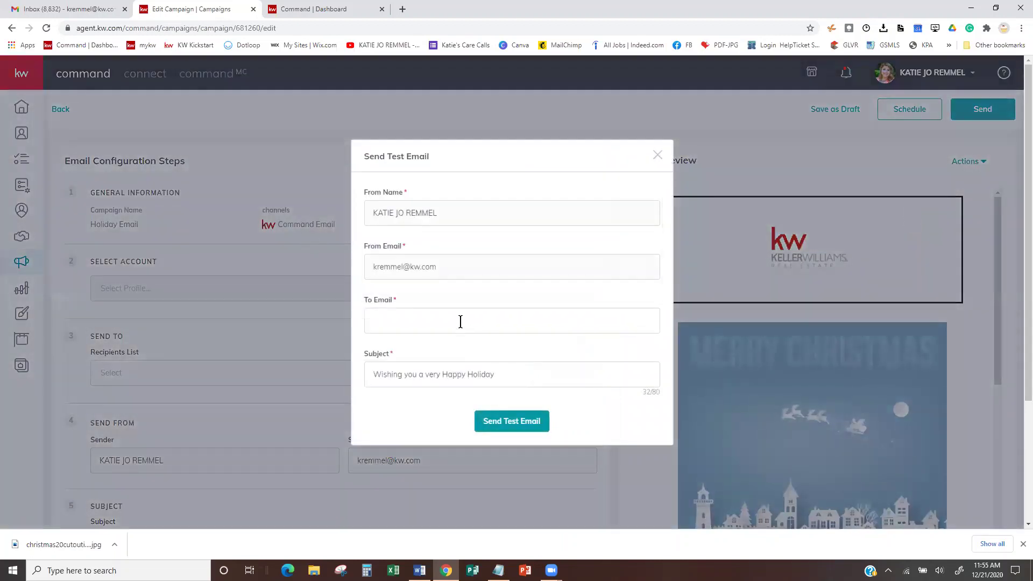
pyautogui.click(494, 422)
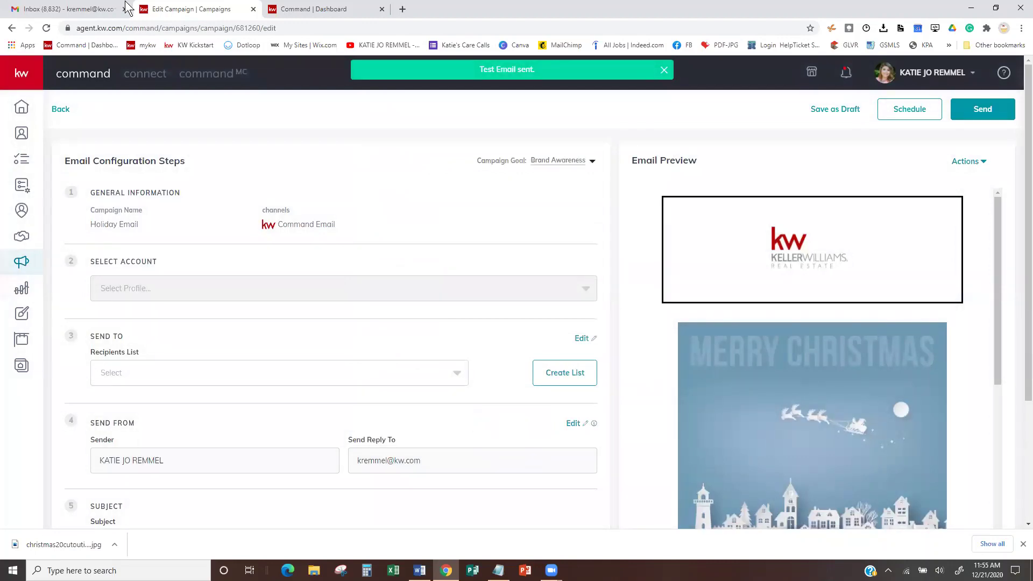
pyautogui.click(61, 8)
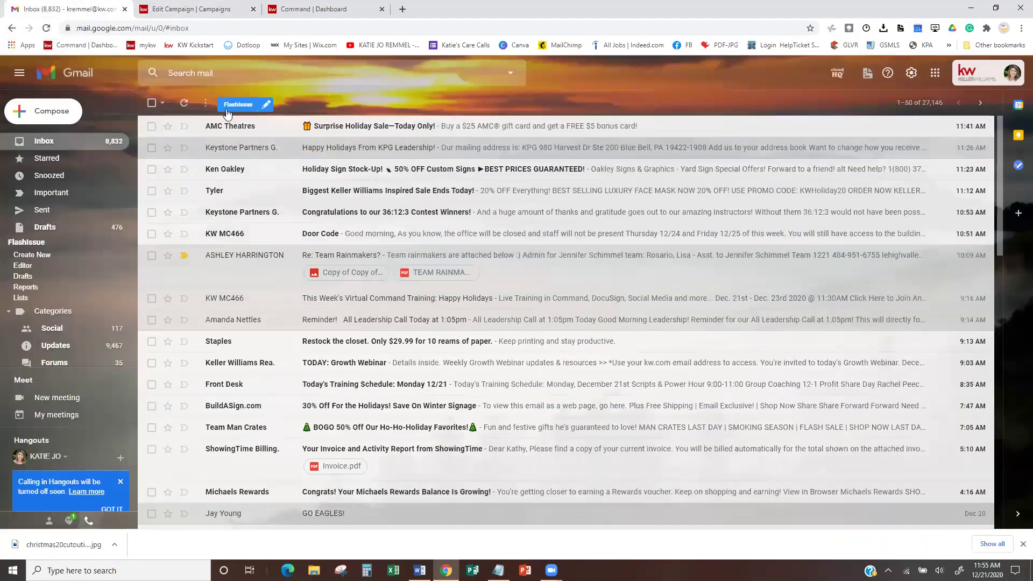
# - Open the [TEST] holiday message in Gmail and review its text and unfilled merge fields
pyautogui.click(43, 28)
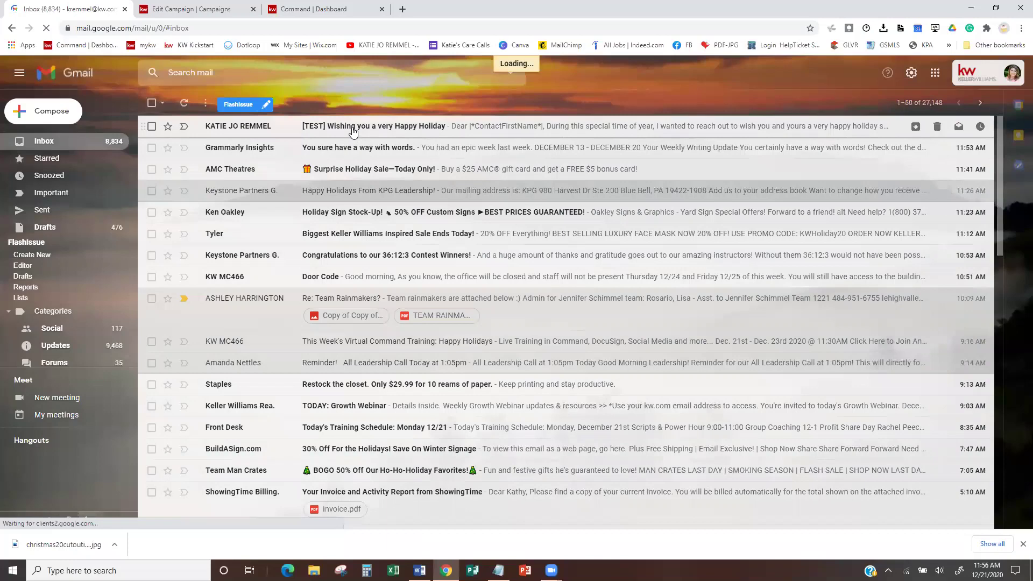
pyautogui.click(354, 133)
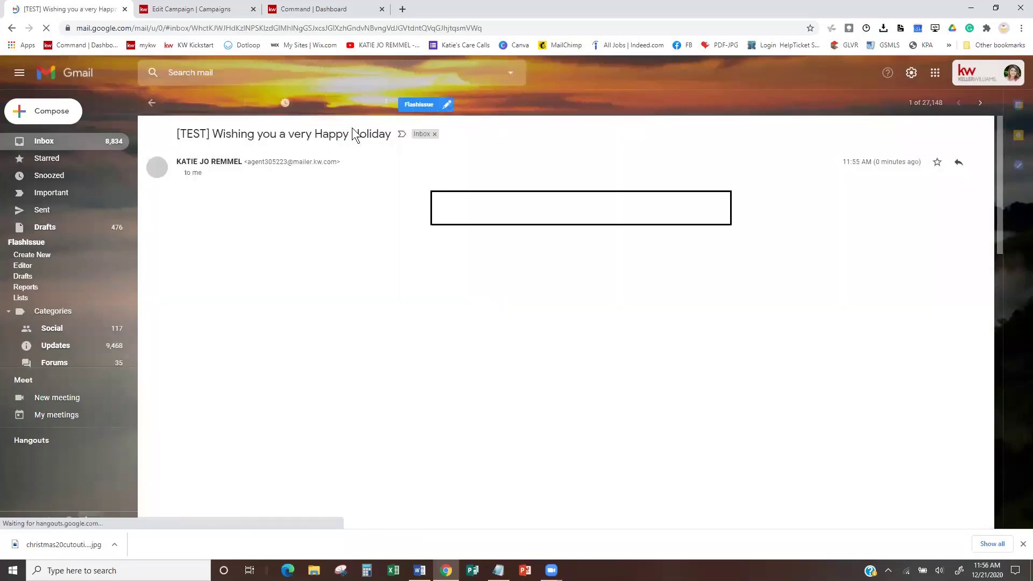
pyautogui.scroll(-1, 480, 282)
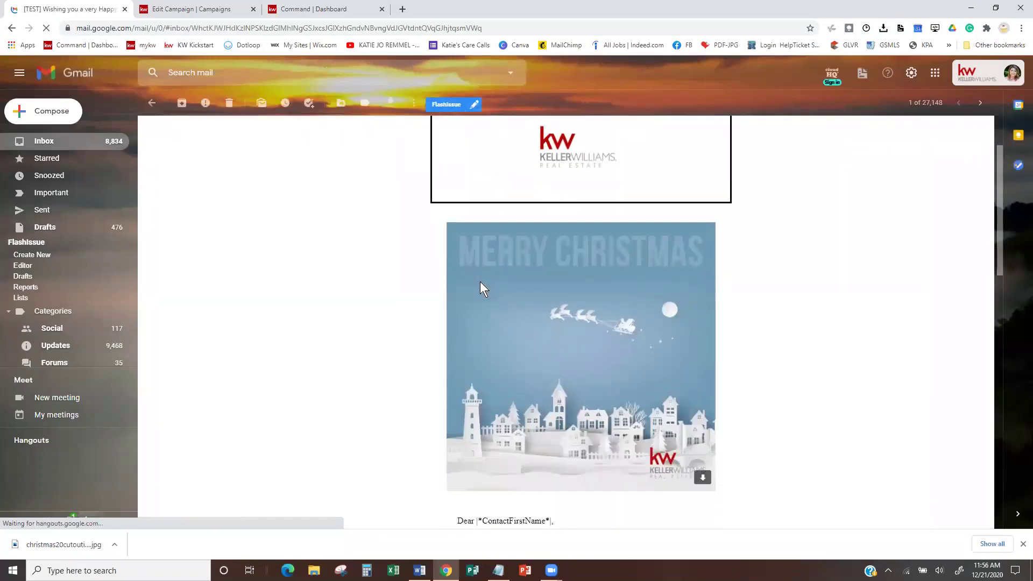
pyautogui.scroll(1, 480, 282)
pyautogui.scroll(-12, 480, 282)
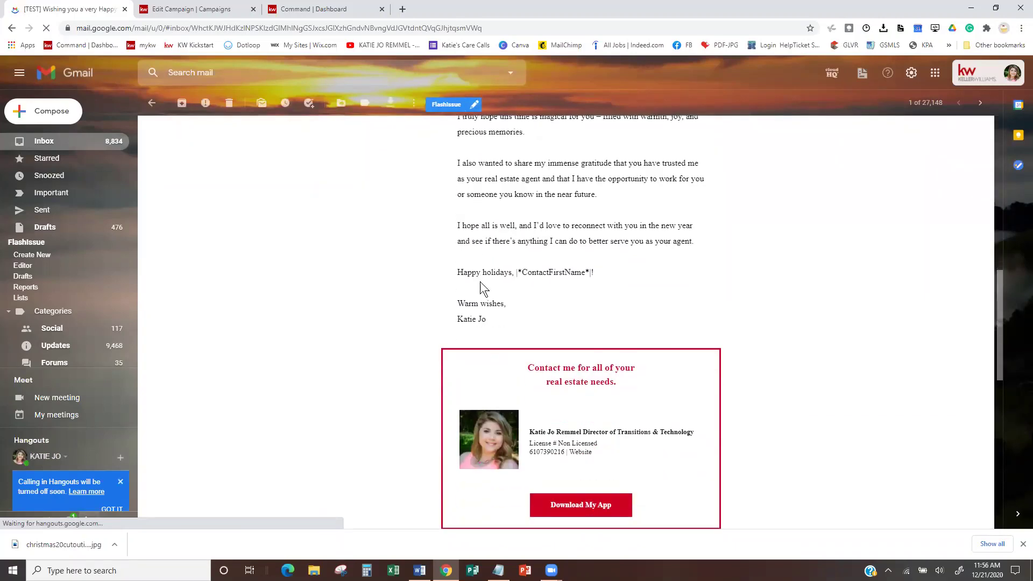
pyautogui.scroll(3, 480, 282)
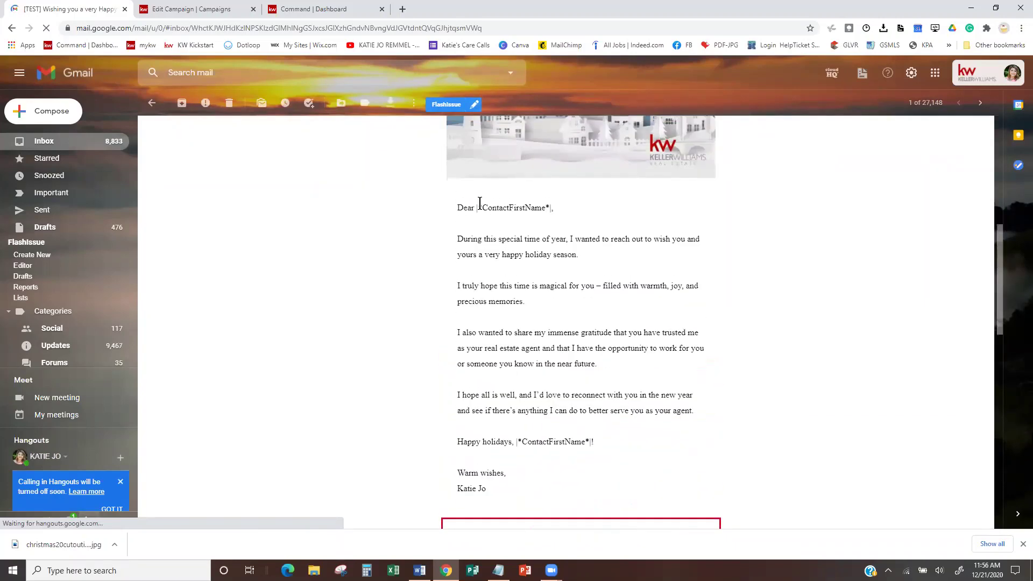
pyautogui.scroll(-3, 567, 431)
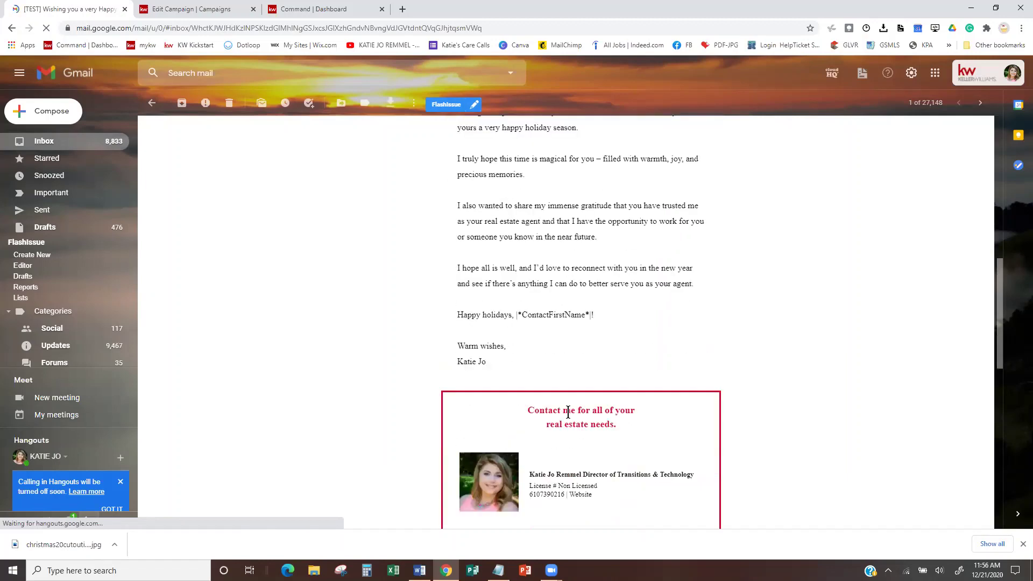
pyautogui.doubleClick(586, 306)
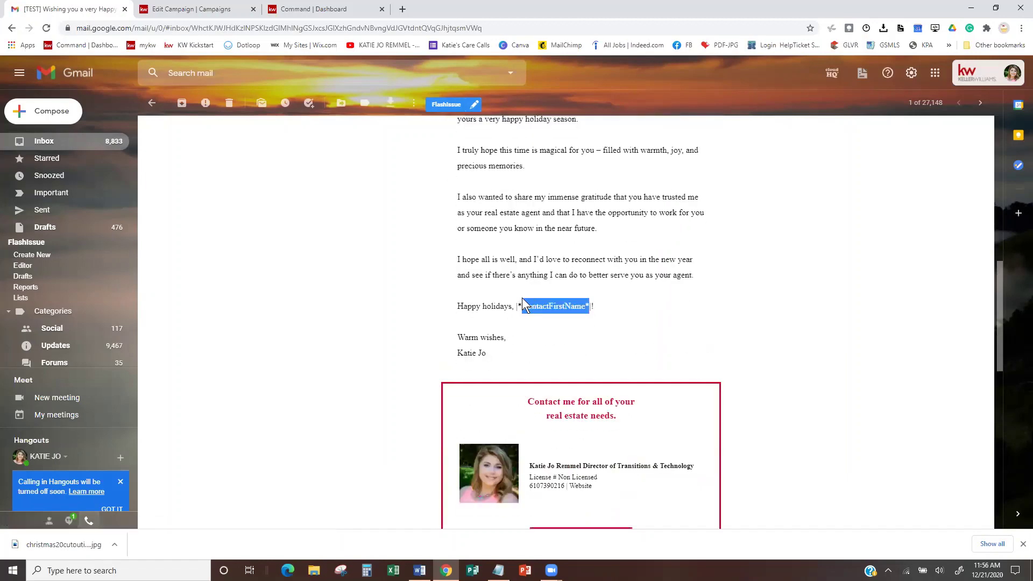
pyautogui.hotkey('ctrl', 'shift', 'Home')
pyautogui.click(617, 315)
# - Return to the Holiday Email campaign editor and scroll to its design section
pyautogui.click(326, 9)
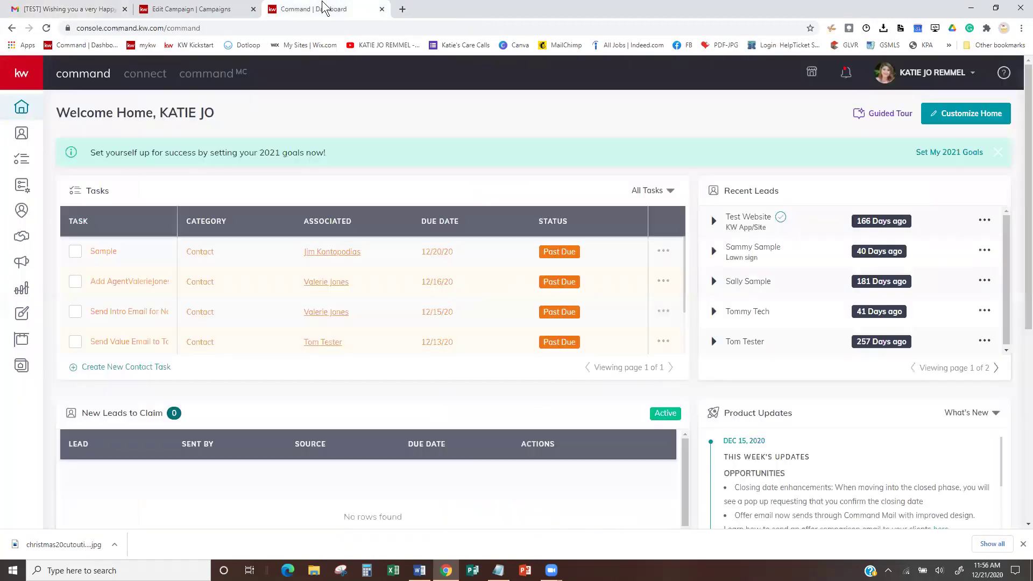
pyautogui.click(219, 10)
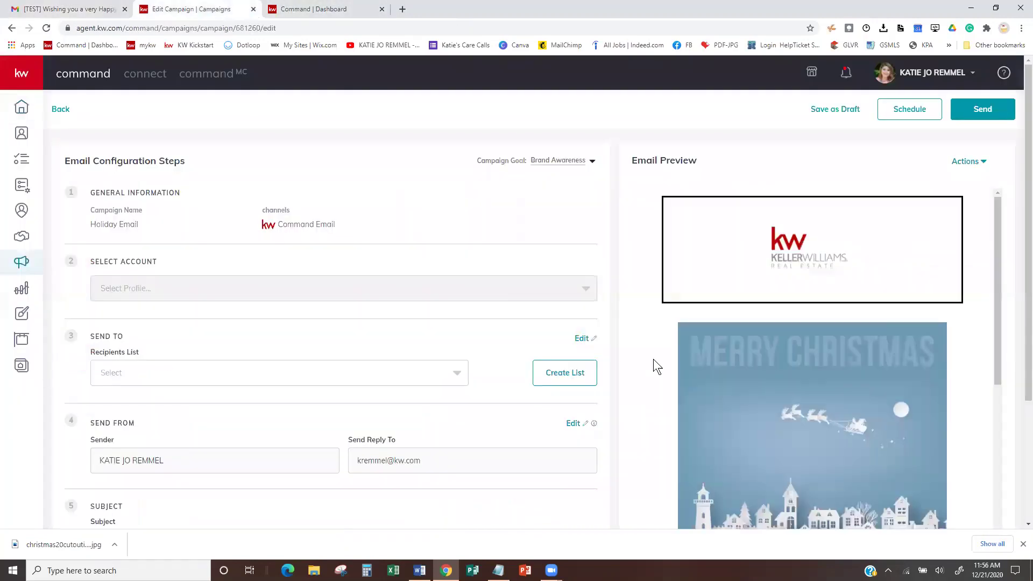
pyautogui.scroll(-5, 781, 325)
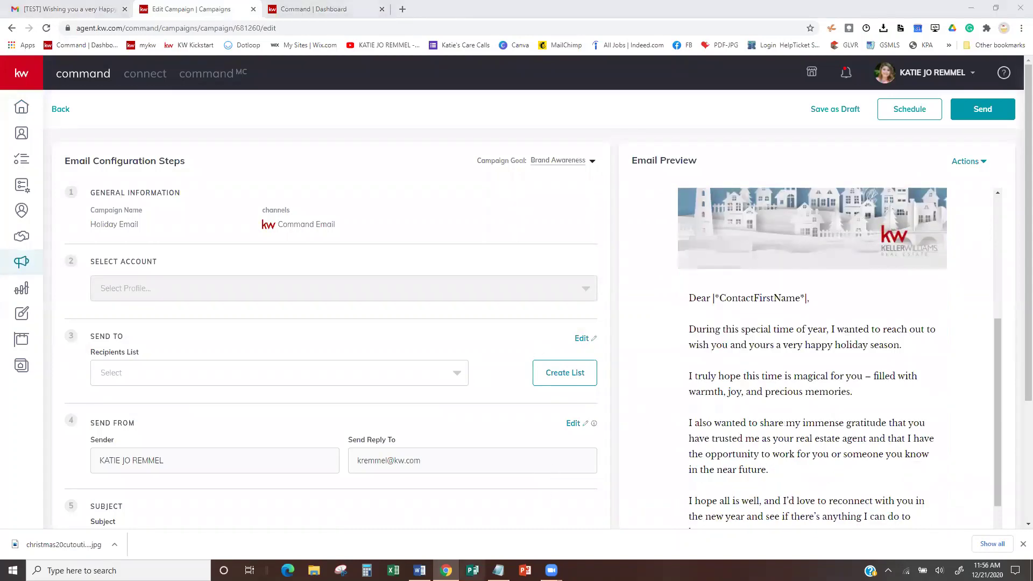
pyautogui.scroll(-3, 639, 309)
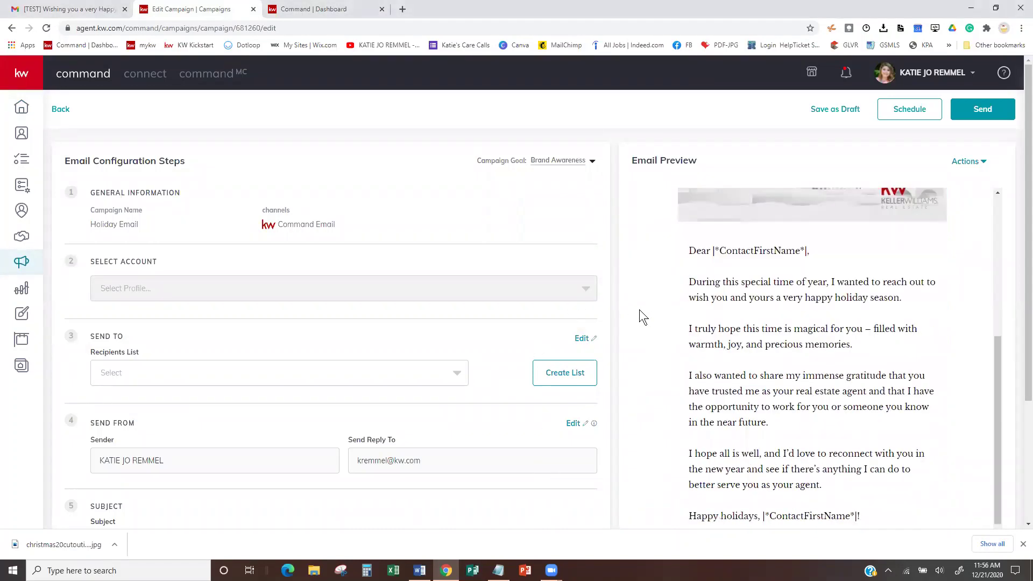
pyautogui.scroll(-3, 609, 311)
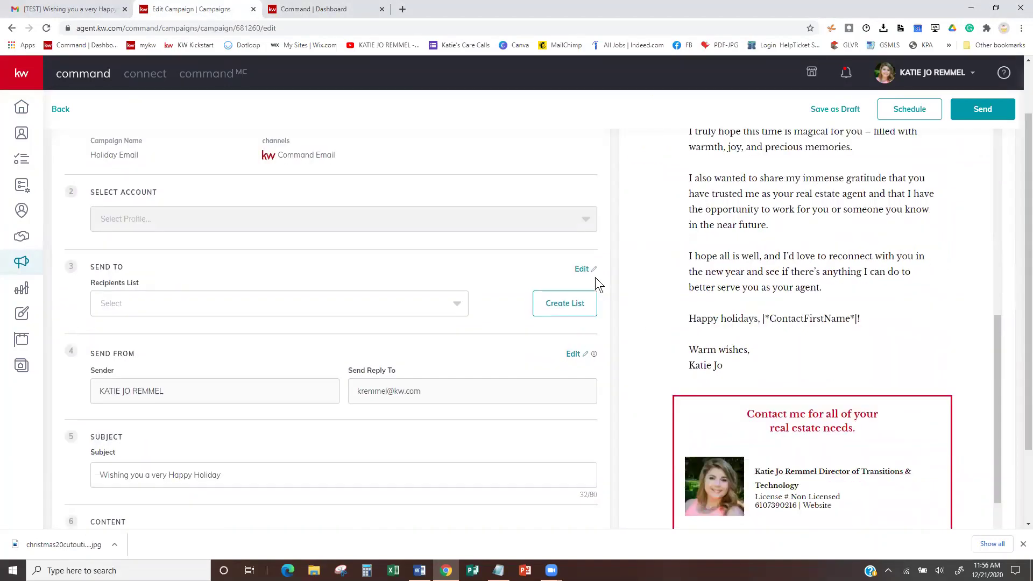
# - Load the Happy Holidays-Client Email template and open its letter text block for editing
pyautogui.click(558, 444)
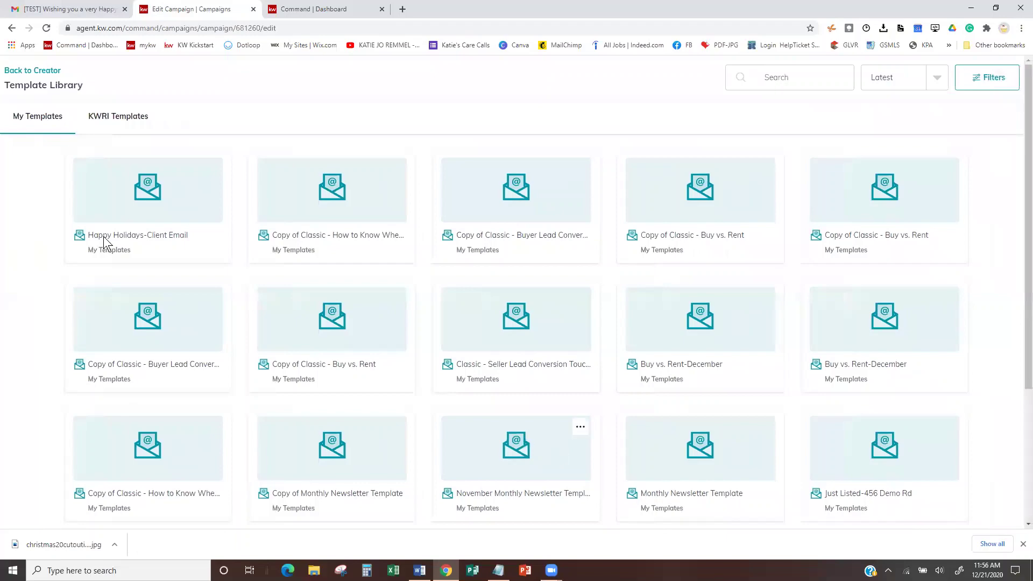
pyautogui.click(126, 195)
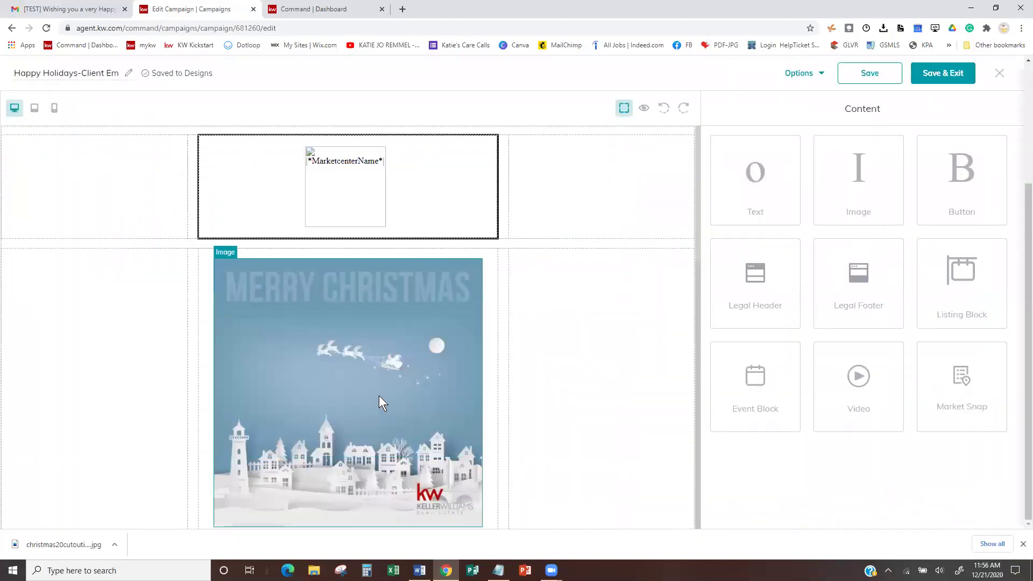
pyautogui.scroll(-5, 379, 396)
pyautogui.scroll(-2, 408, 305)
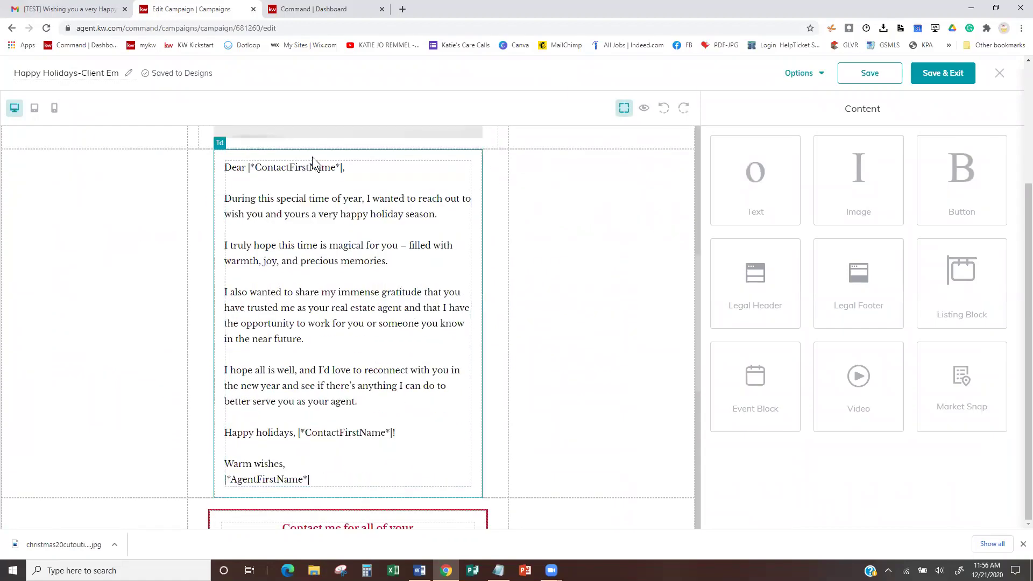
pyautogui.scroll(1, 302, 220)
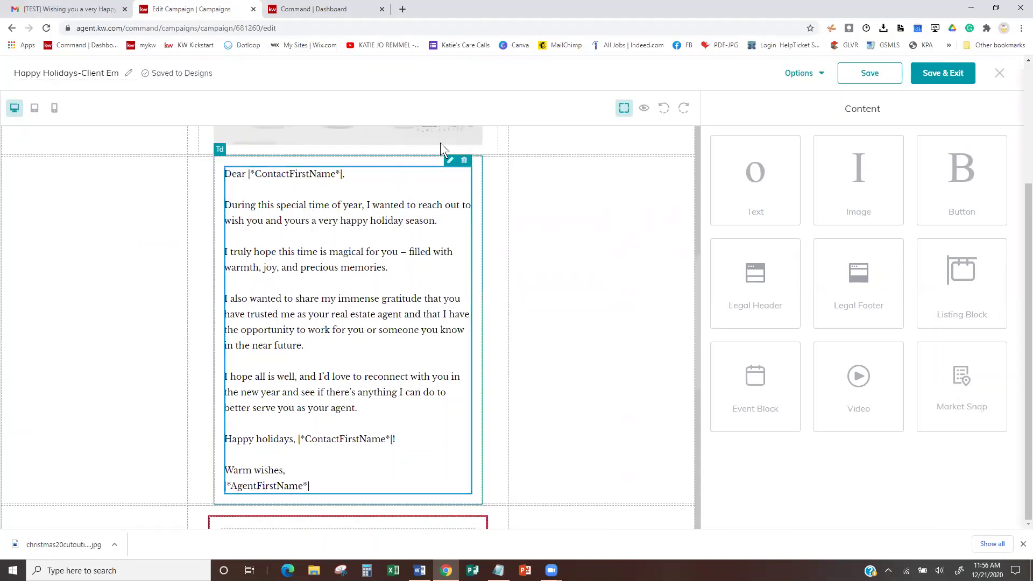
pyautogui.click(450, 162)
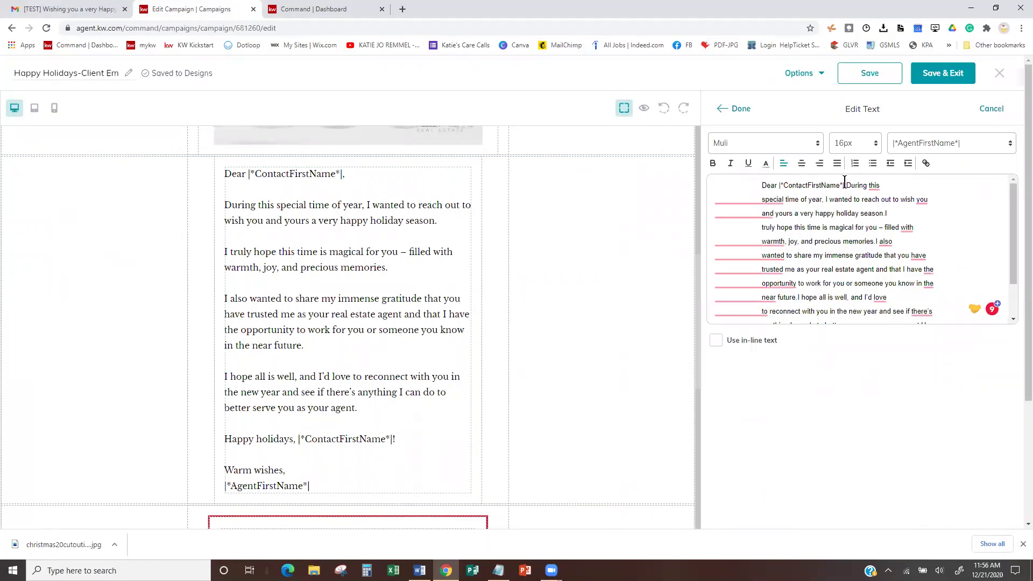
pyautogui.moveTo(844, 182); pyautogui.dragTo(778, 182)
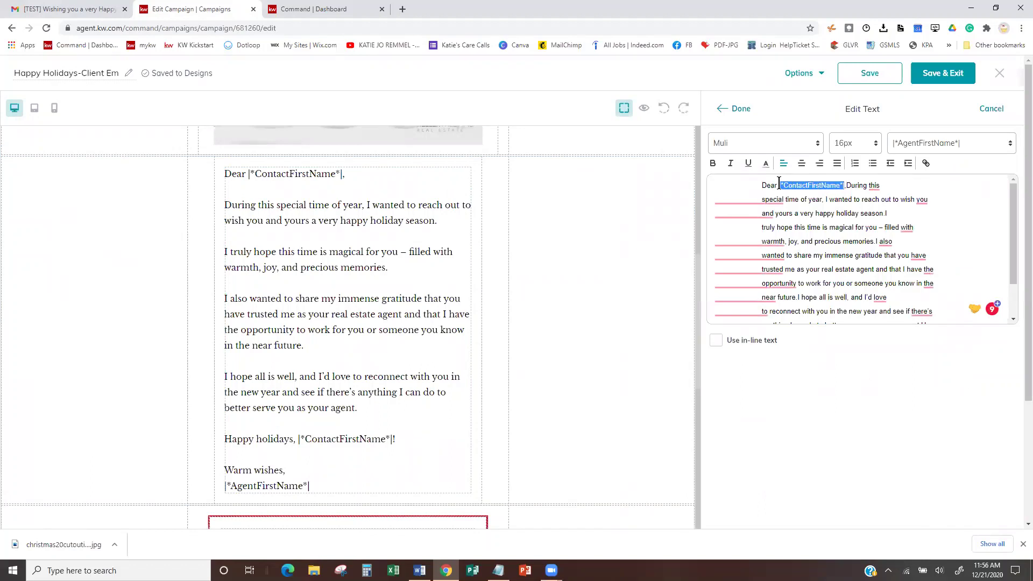
pyautogui.click(971, 146)
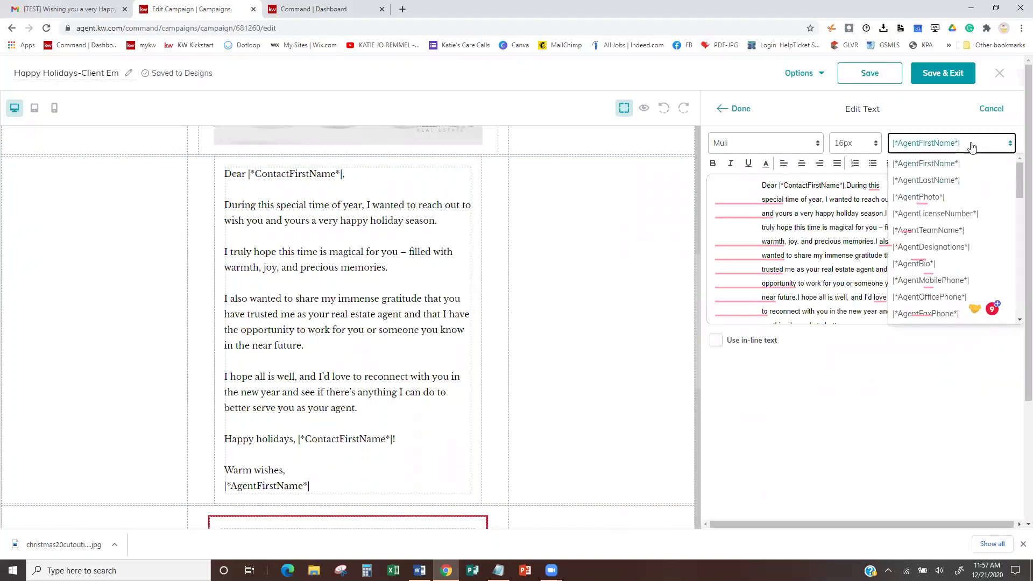
pyautogui.scroll(-5, 951, 261)
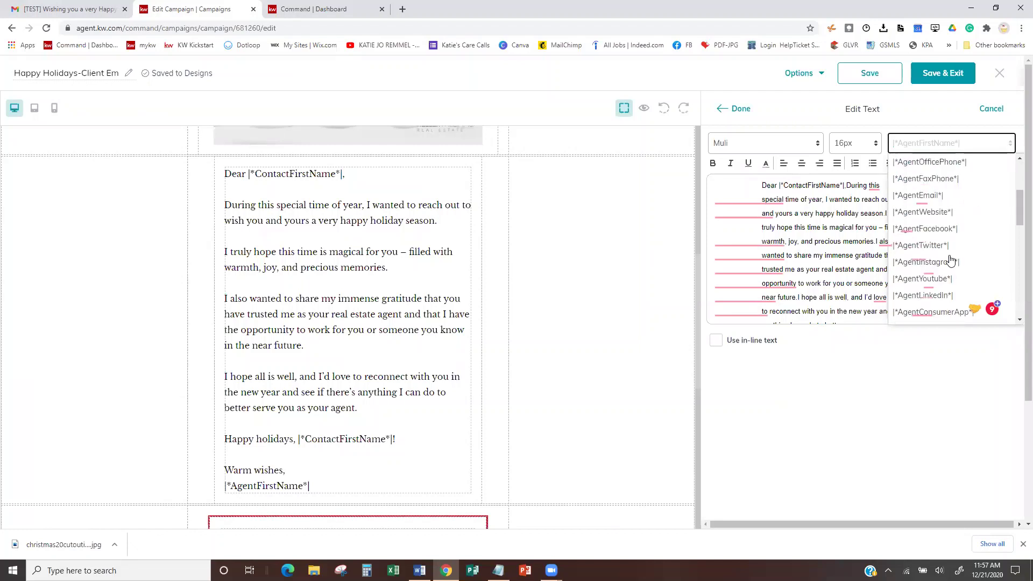
pyautogui.scroll(-5, 951, 261)
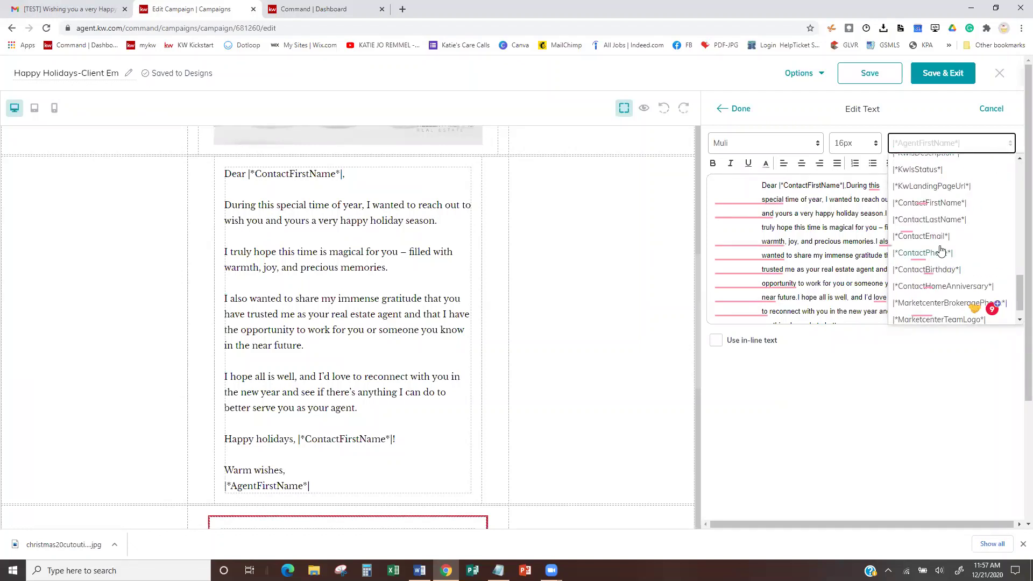
pyautogui.click(846, 179)
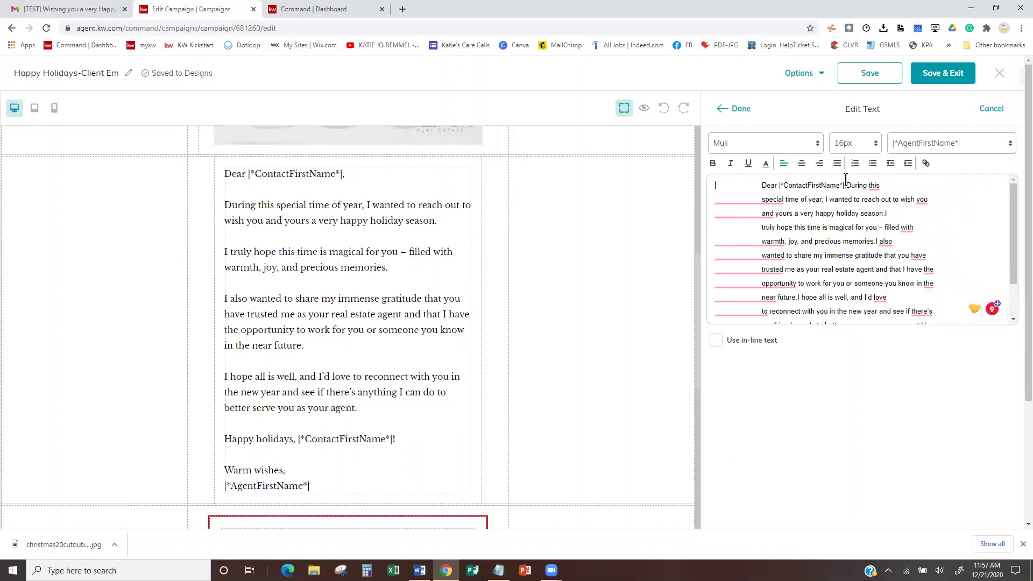
pyautogui.hotkey('shift', 'Home')
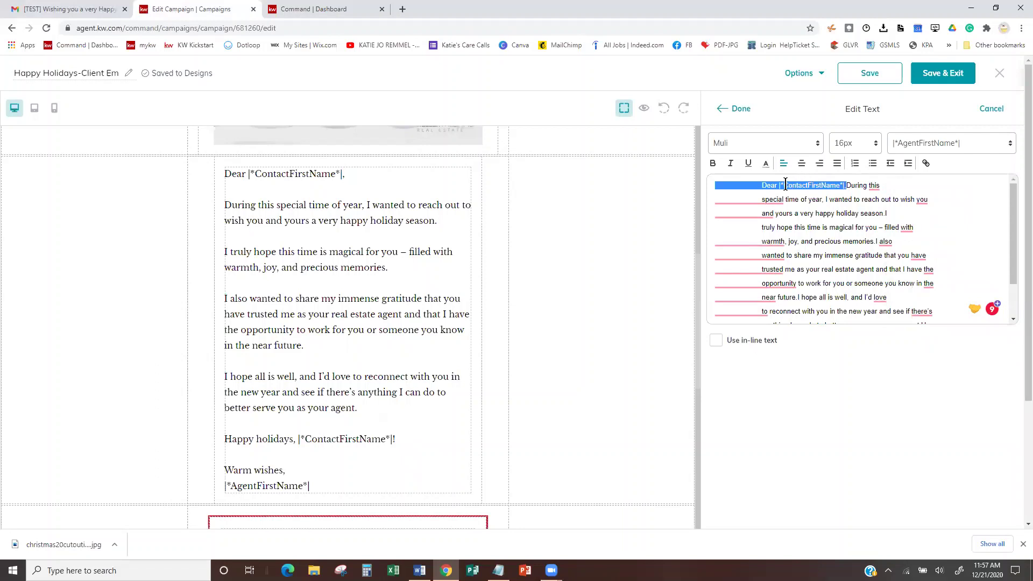
pyautogui.click(779, 183)
pyautogui.hotkey('shift', 'Home')
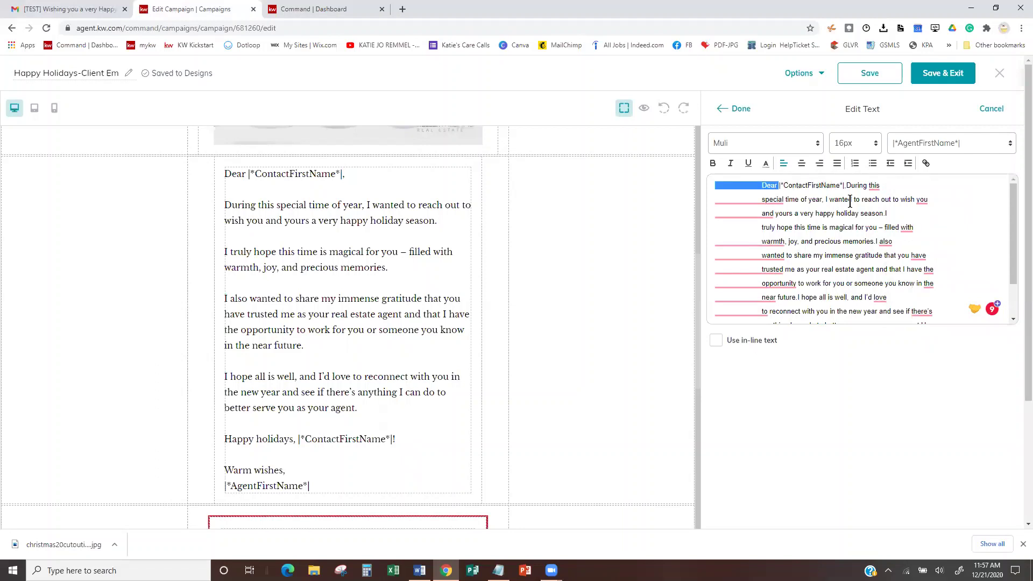
pyautogui.click(735, 109)
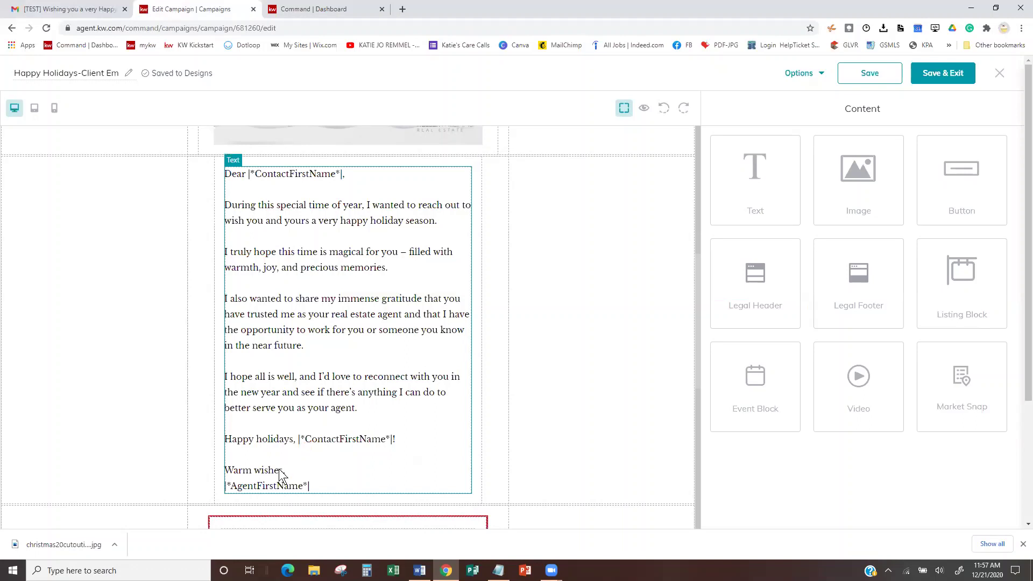
pyautogui.click(285, 493)
pyautogui.click(283, 493)
pyautogui.click(349, 173)
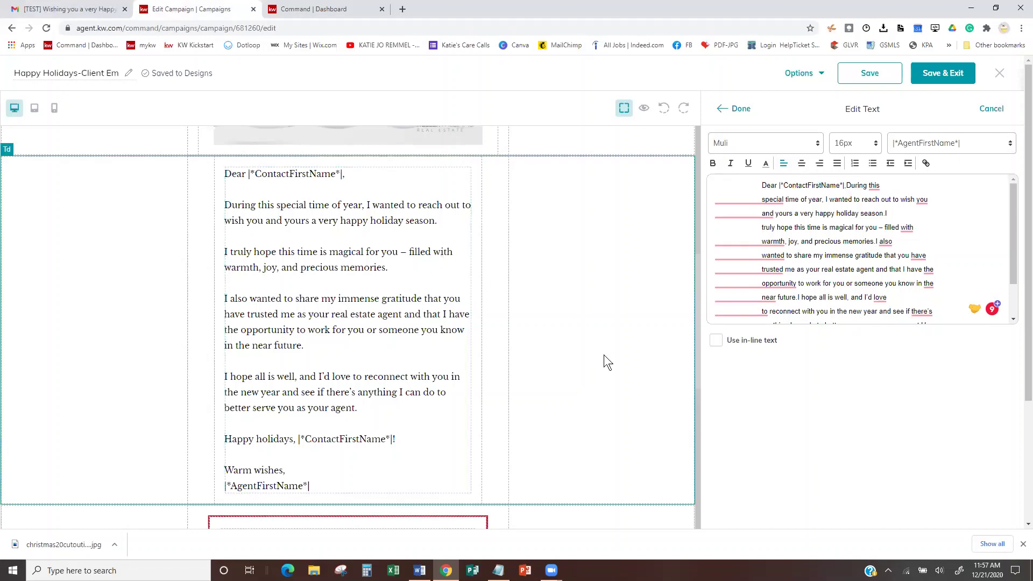
pyautogui.scroll(-7, 615, 334)
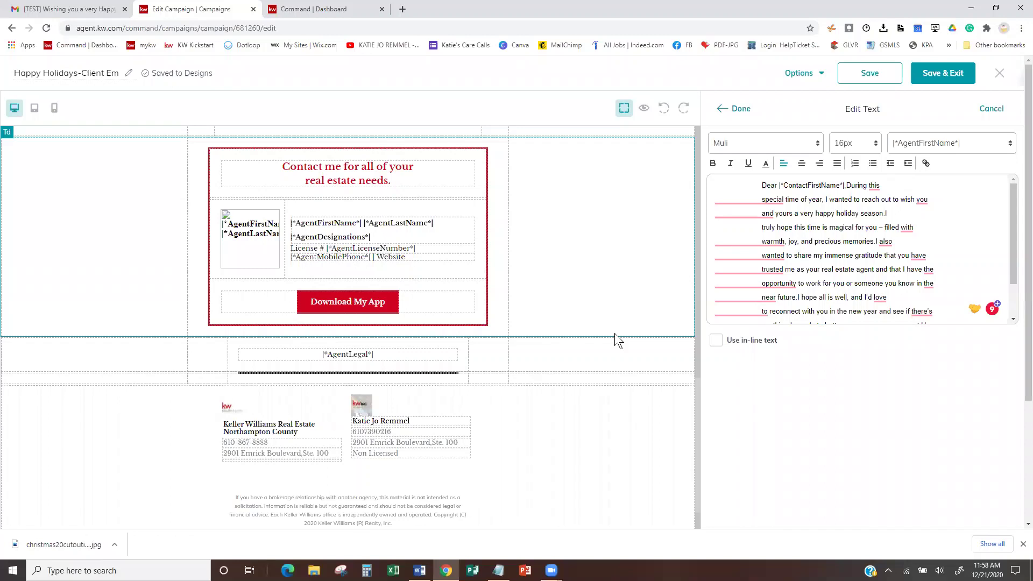
pyautogui.moveTo(1019, 233); pyautogui.dragTo(1018, 265)
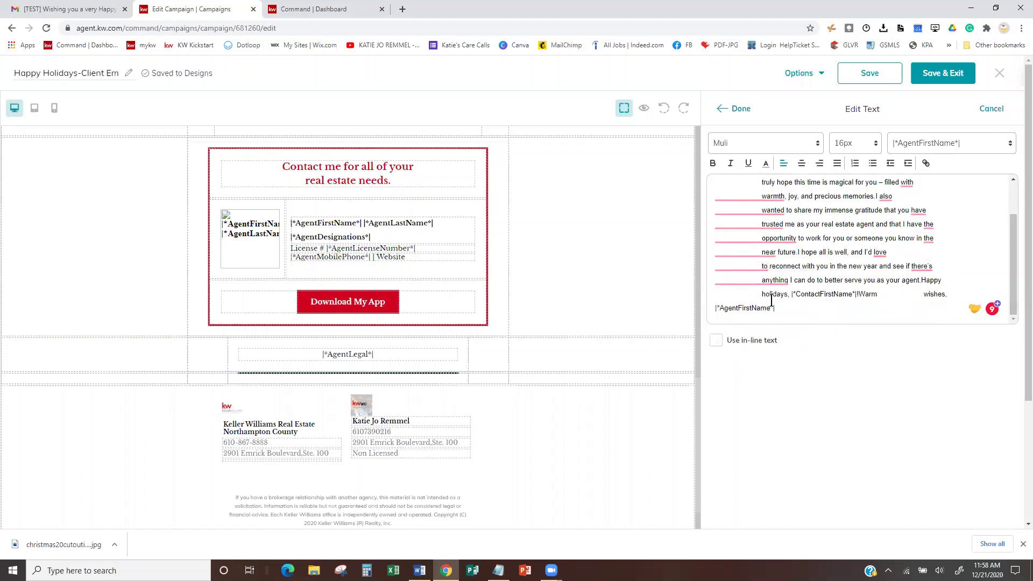
pyautogui.click(771, 300)
pyautogui.moveTo(770, 300); pyautogui.dragTo(710, 178)
# - Replace the letter with 'Dear |*ContactFirstName*|, Thank You for your support'
pyautogui.press('BackSpace')
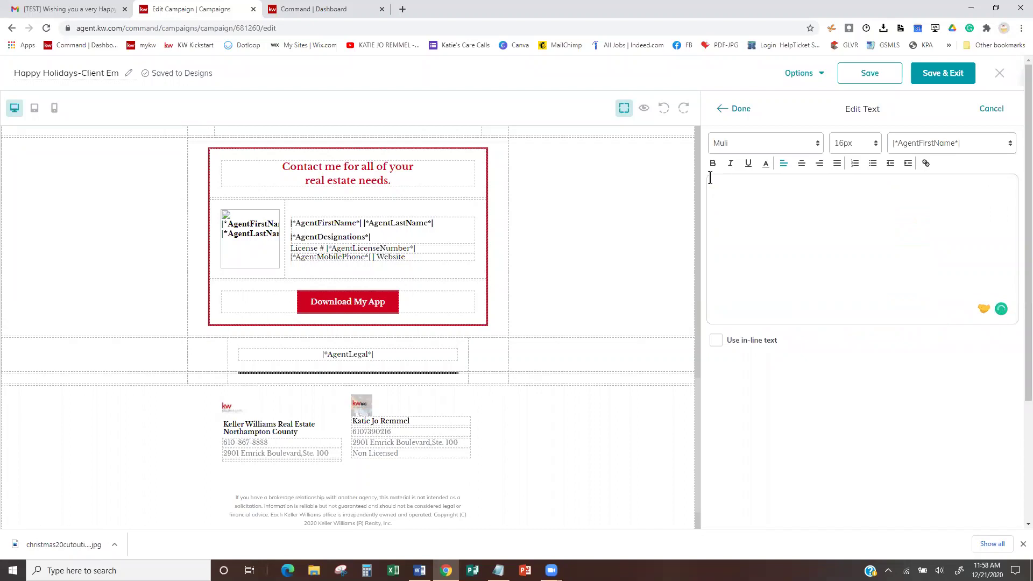
pyautogui.write('dear')
pyautogui.press('BackSpace')
pyautogui.press('BackSpace')
pyautogui.press('BackSpace')
pyautogui.press('BackSpace')
pyautogui.write('Dear')
pyautogui.click(953, 143)
pyautogui.moveTo(1019, 185); pyautogui.dragTo(1019, 290)
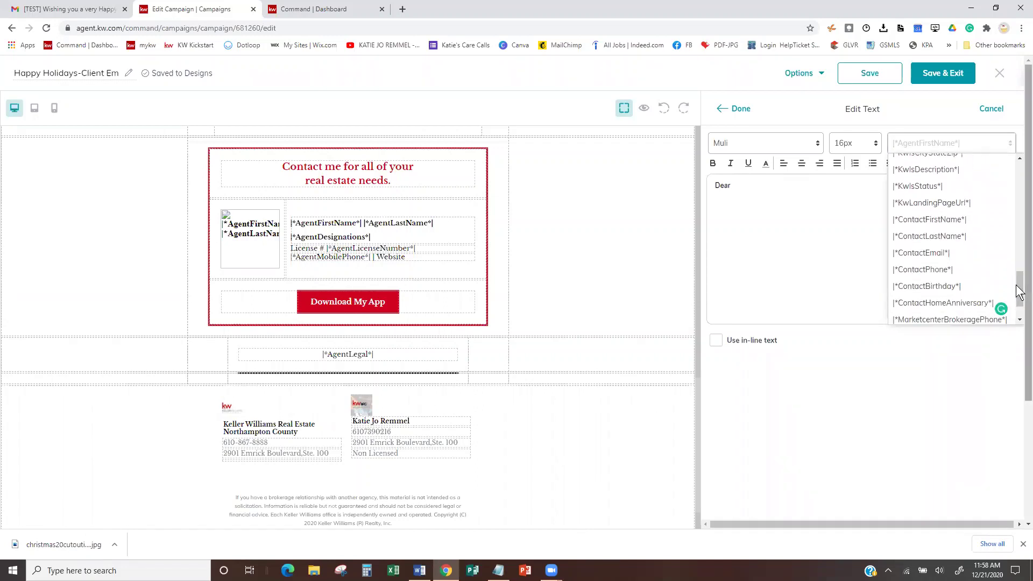
pyautogui.click(944, 219)
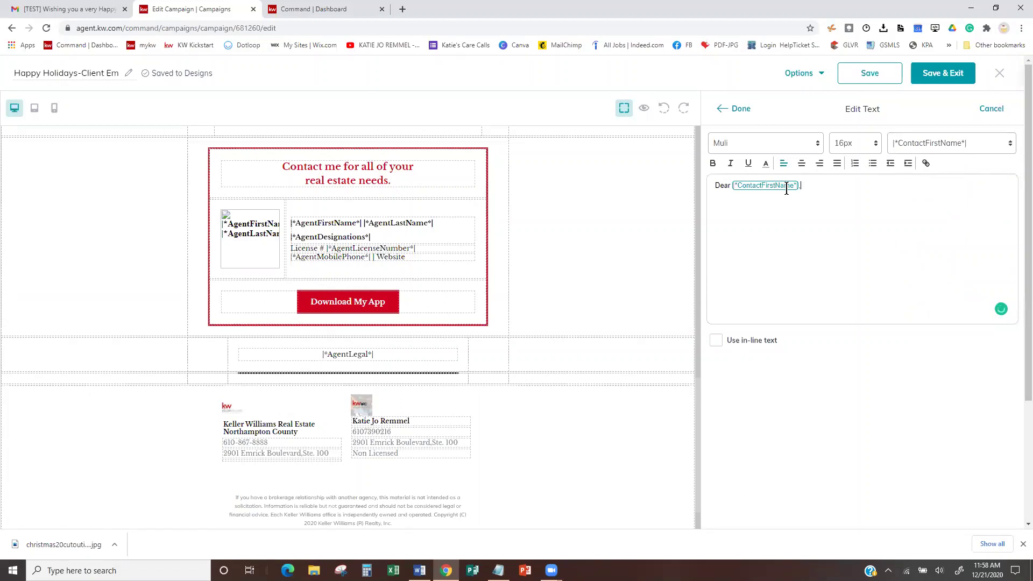
pyautogui.write(',Thank You for your support')
# - Add the closing 'Thanks,' with the |*AgentFirstName*| merge tag and finish the text edit
pyautogui.write('Thanks,')
pyautogui.click(981, 142)
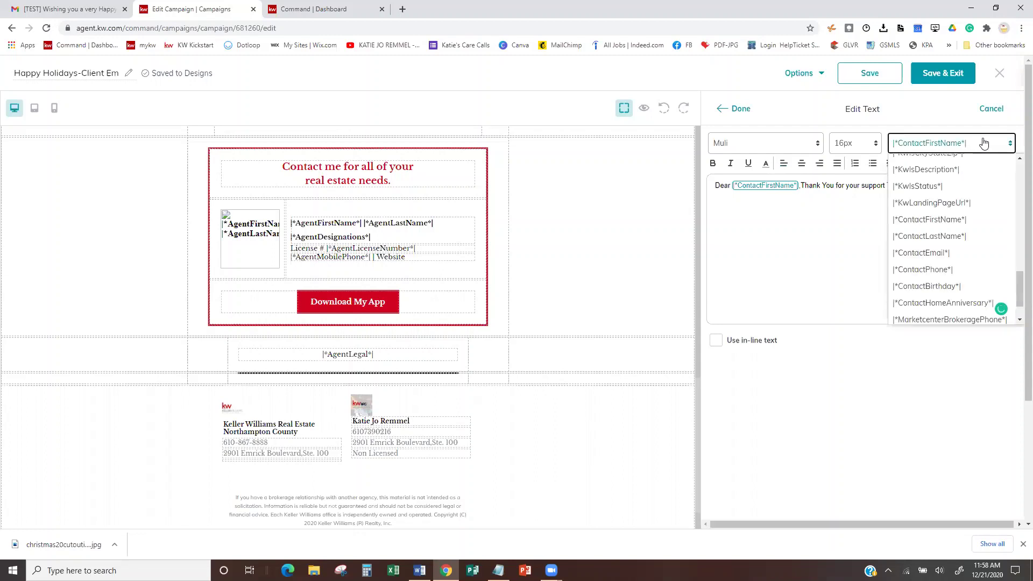
pyautogui.scroll(6, 957, 260)
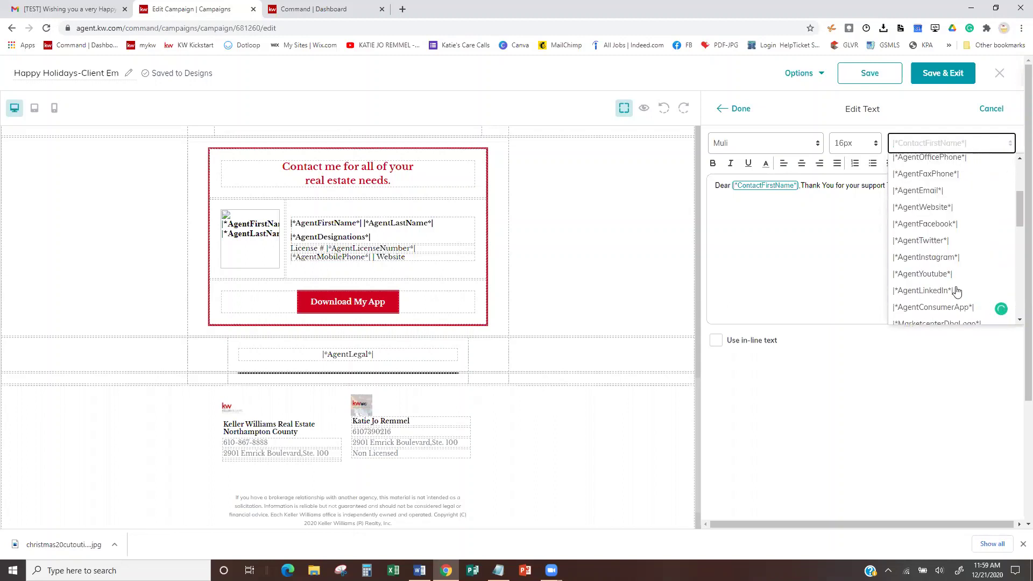
pyautogui.scroll(3, 957, 290)
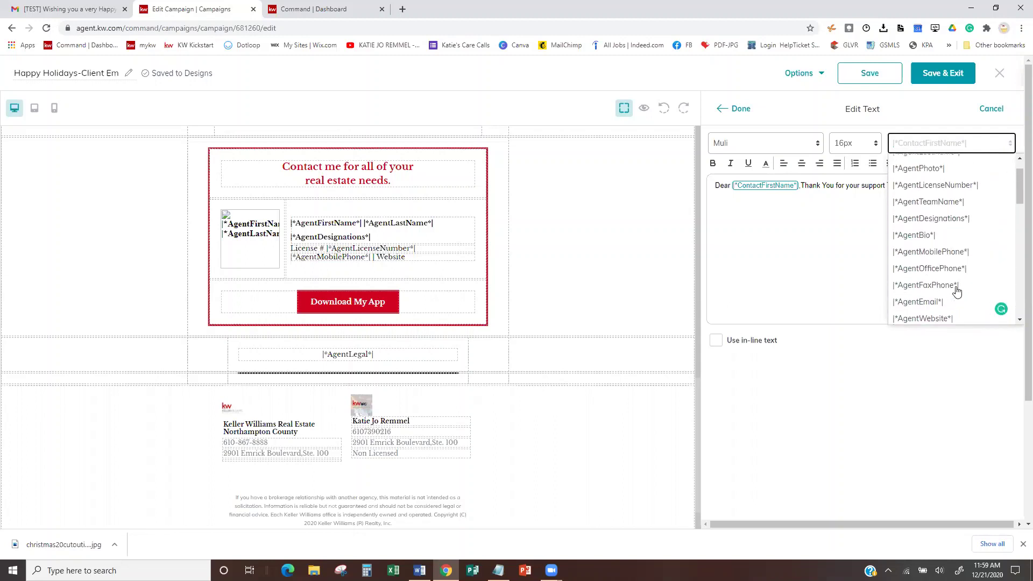
pyautogui.scroll(1, 956, 226)
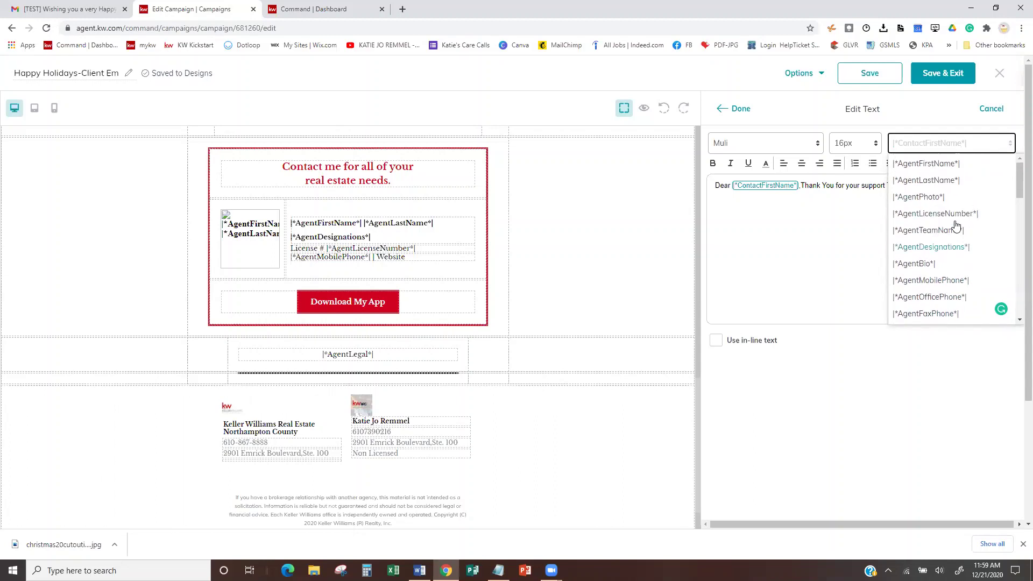
pyautogui.click(943, 163)
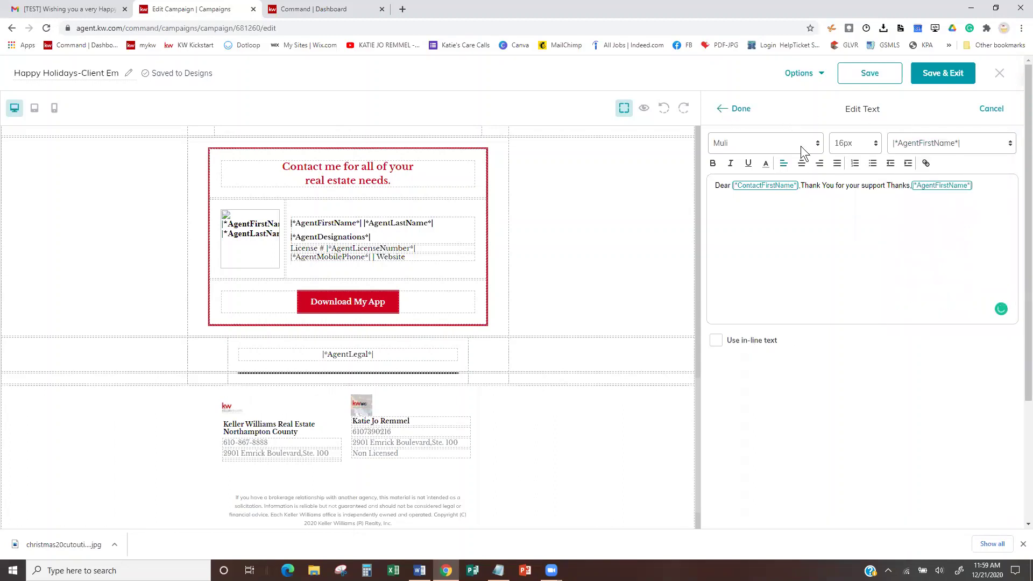
pyautogui.click(737, 108)
# - Save the updated Happy Holidays-Client Email design and return to the campaign
pyautogui.scroll(6, 382, 273)
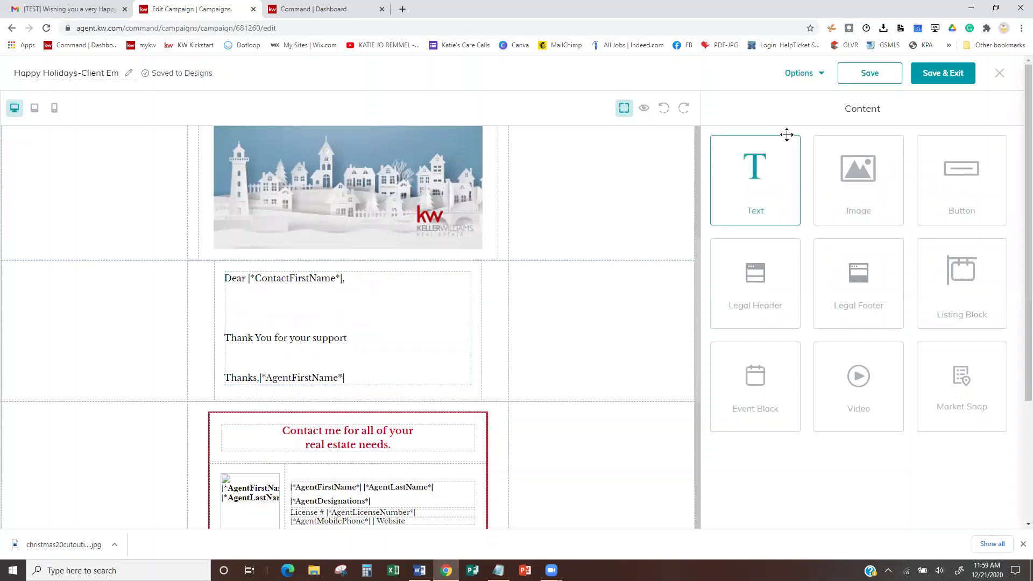
pyautogui.click(878, 74)
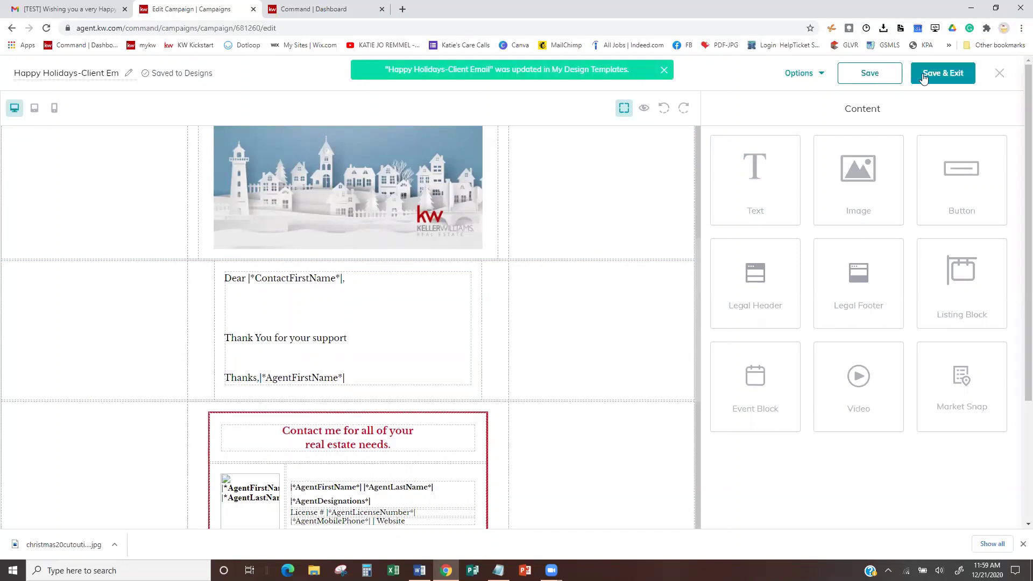
pyautogui.click(942, 73)
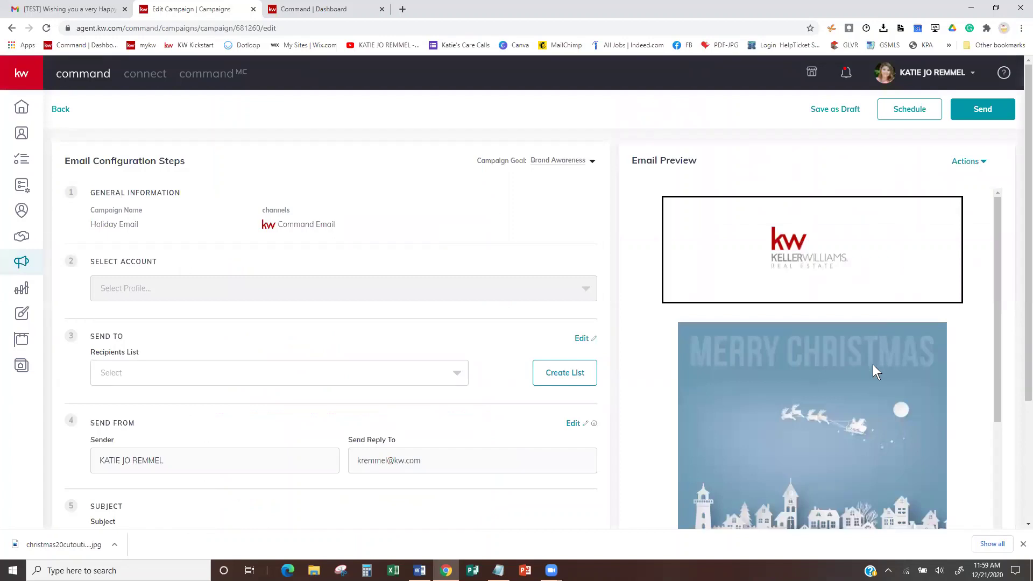
# - Send a test copy of the holiday email to your own email address
pyautogui.scroll(-5, 873, 364)
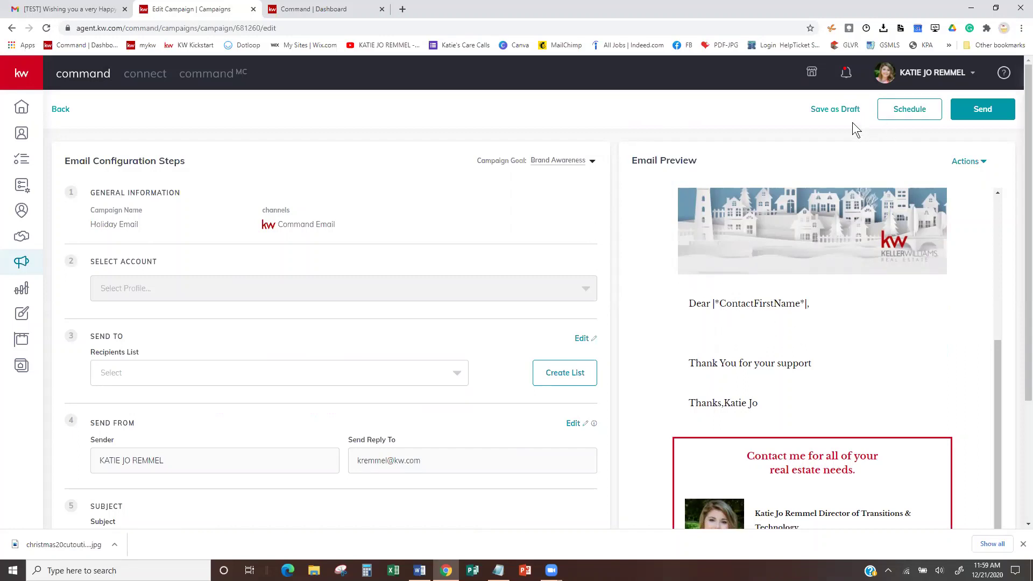
pyautogui.click(977, 162)
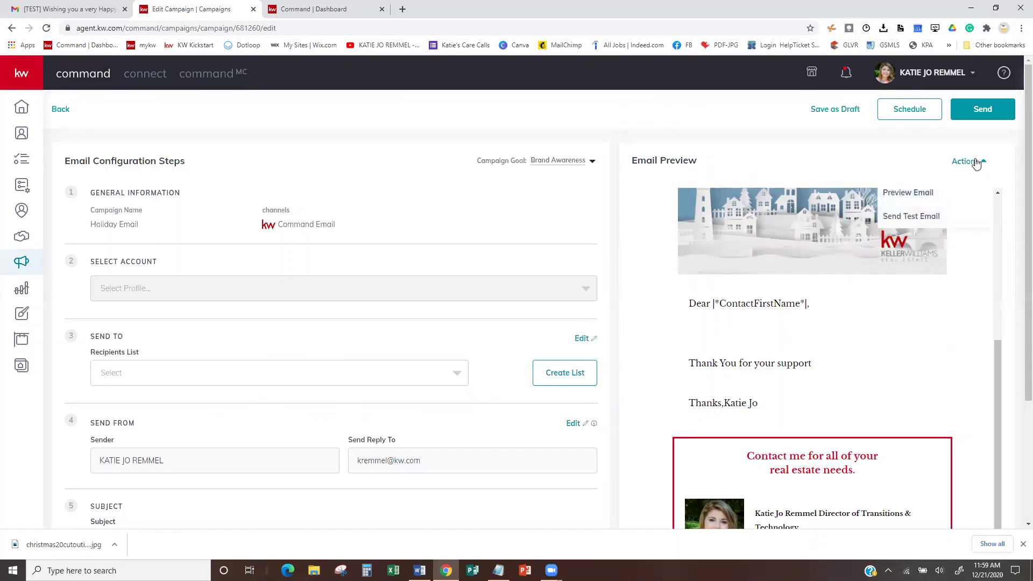
pyautogui.click(902, 220)
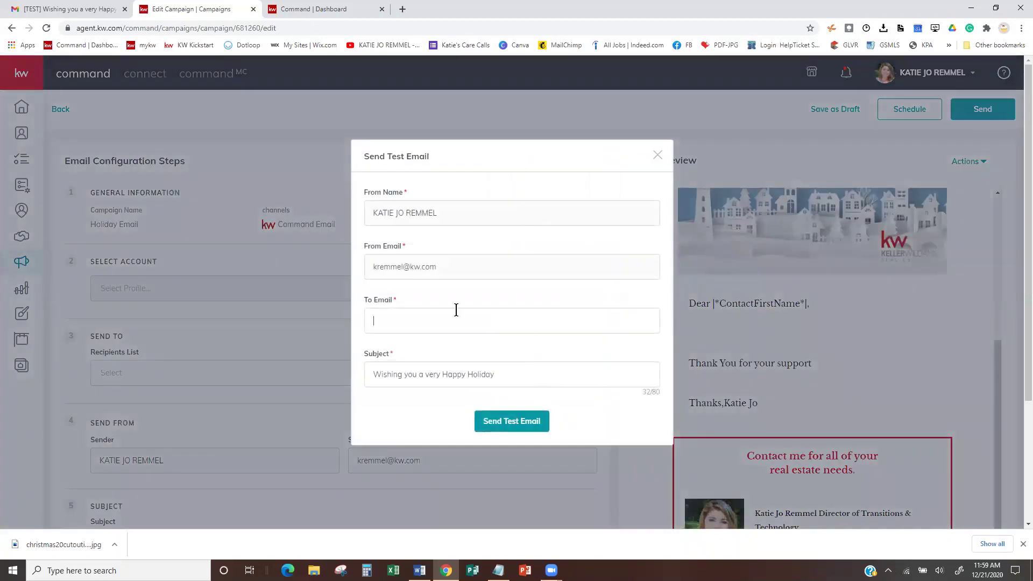
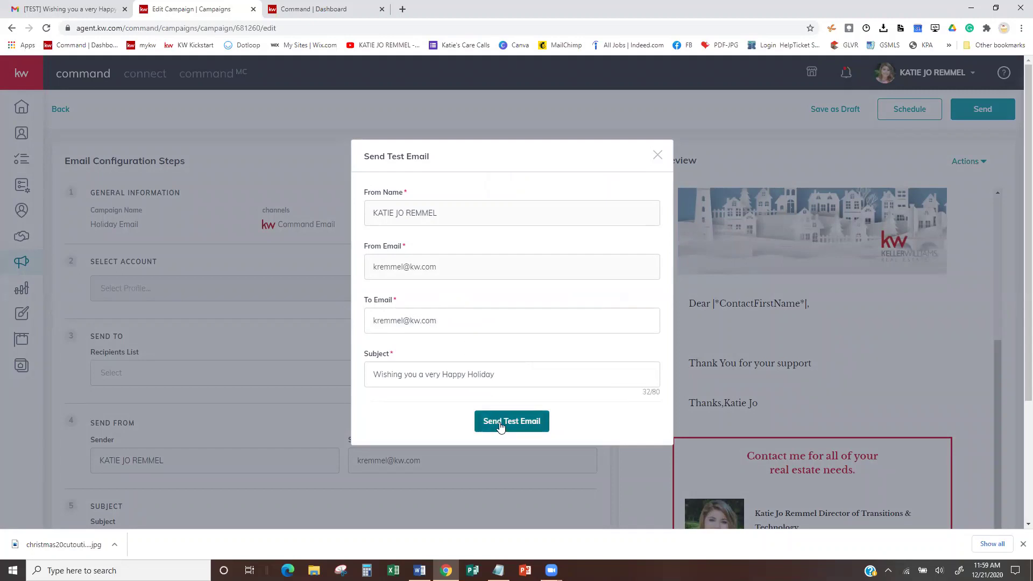
pyautogui.click(500, 423)
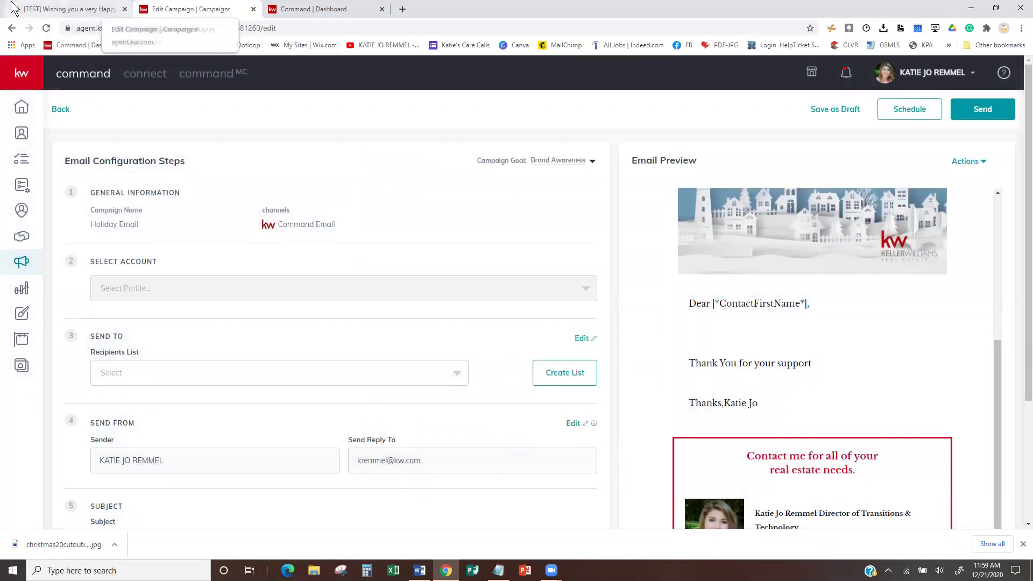
# - In the Gmail inbox, open the [TEST] Wishing you a very Happy Holiday email and scroll through it
pyautogui.click(56, 9)
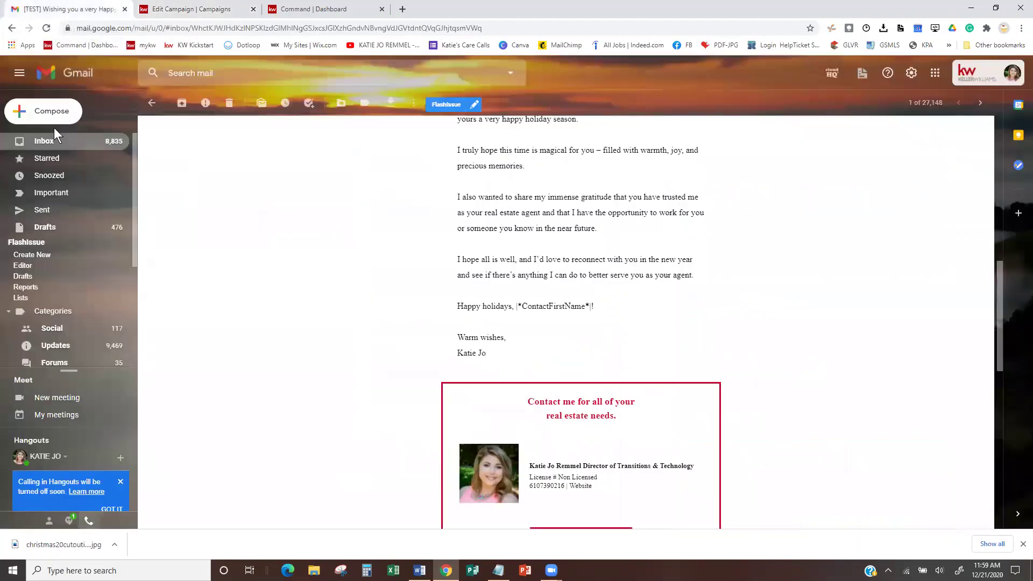
pyautogui.click(44, 144)
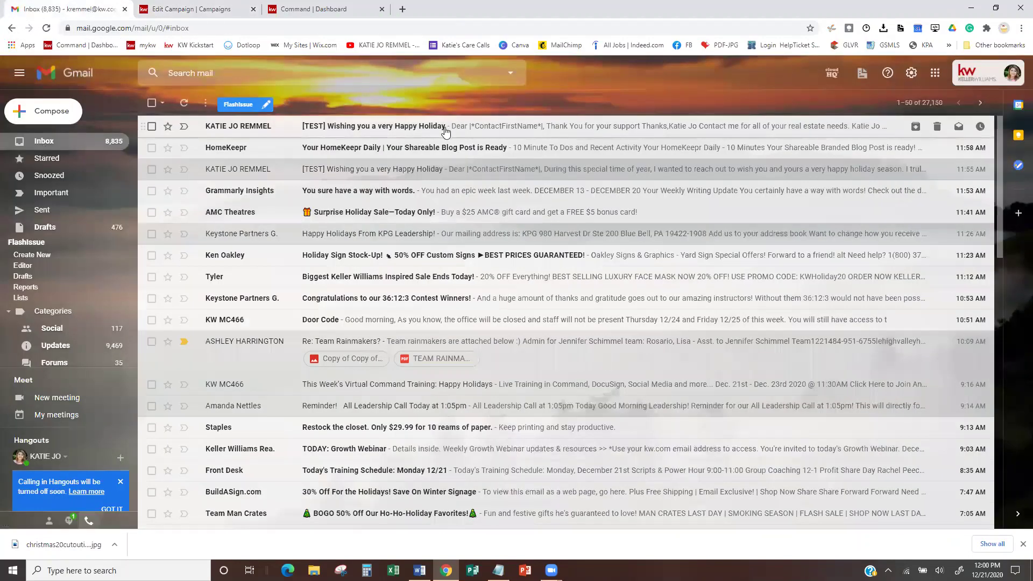
pyautogui.click(406, 129)
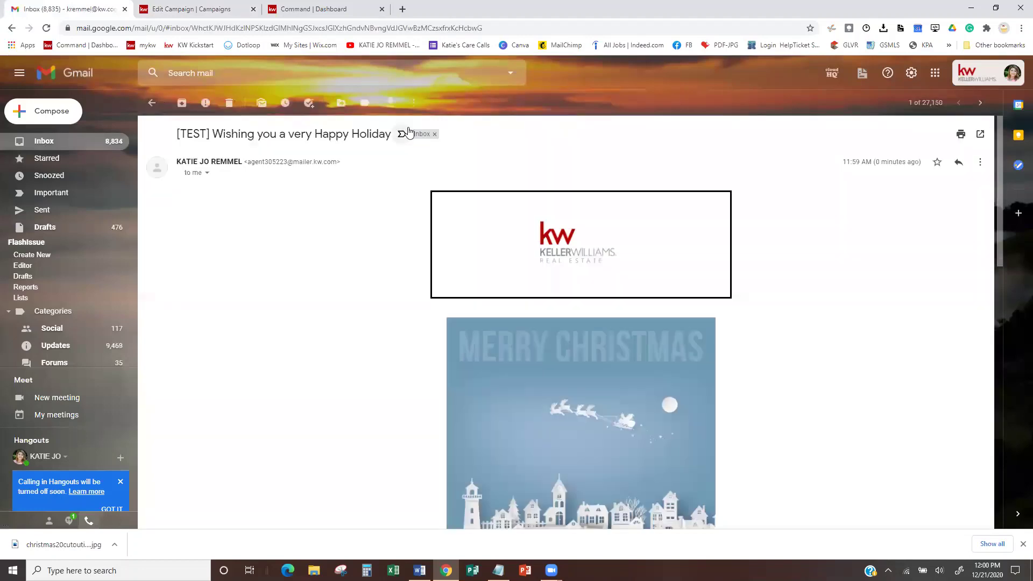
pyautogui.scroll(-6, 574, 306)
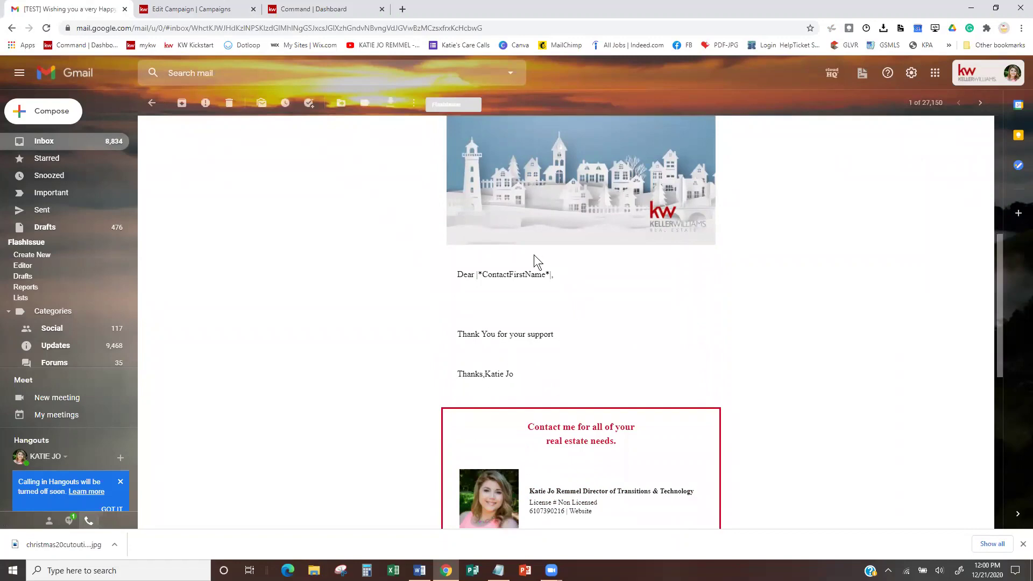
pyautogui.scroll(6, 525, 323)
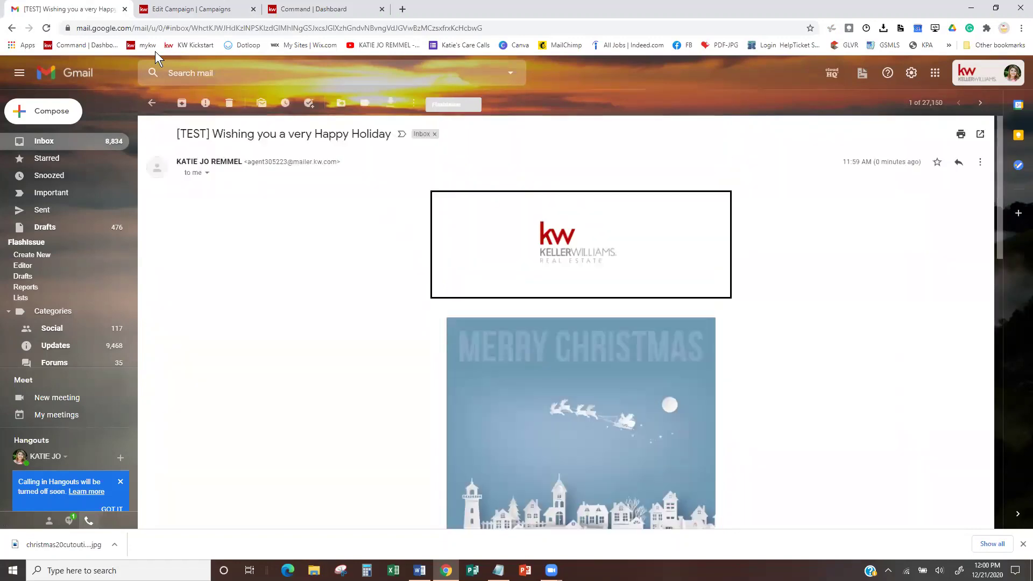
# - Back in the KW tab, leave the holiday campaign editor without saving
pyautogui.click(221, 9)
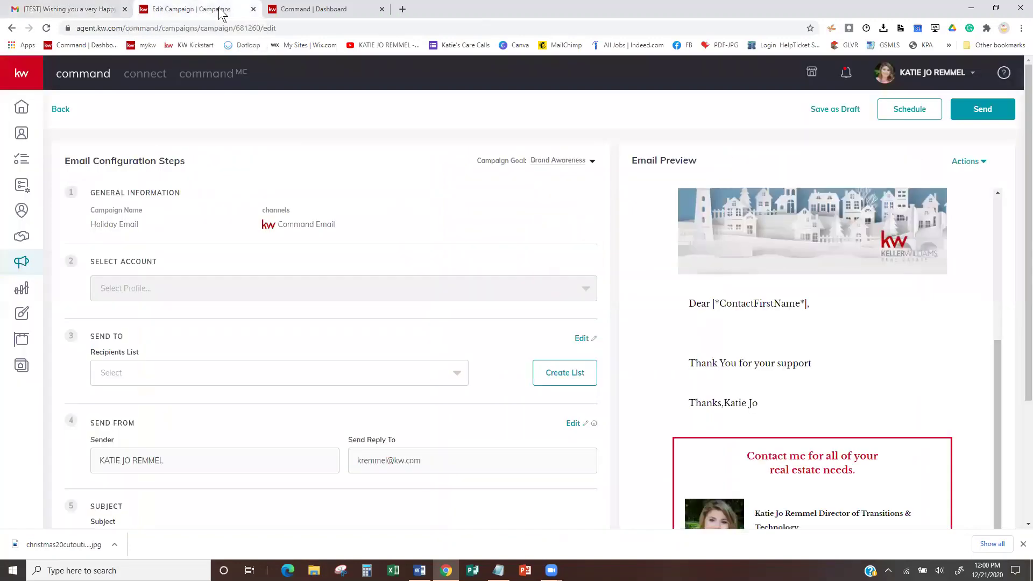
pyautogui.click(60, 109)
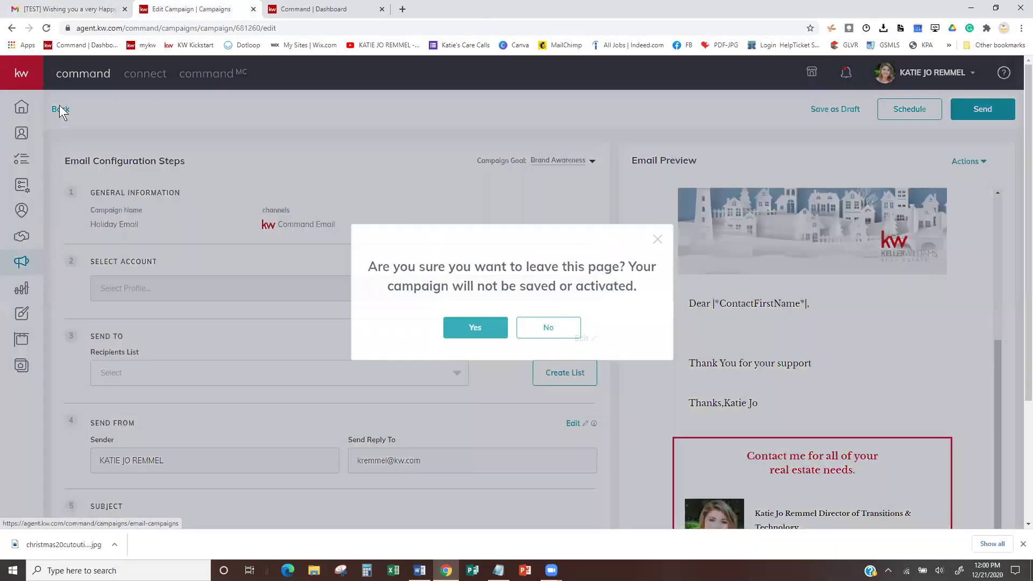
pyautogui.click(535, 326)
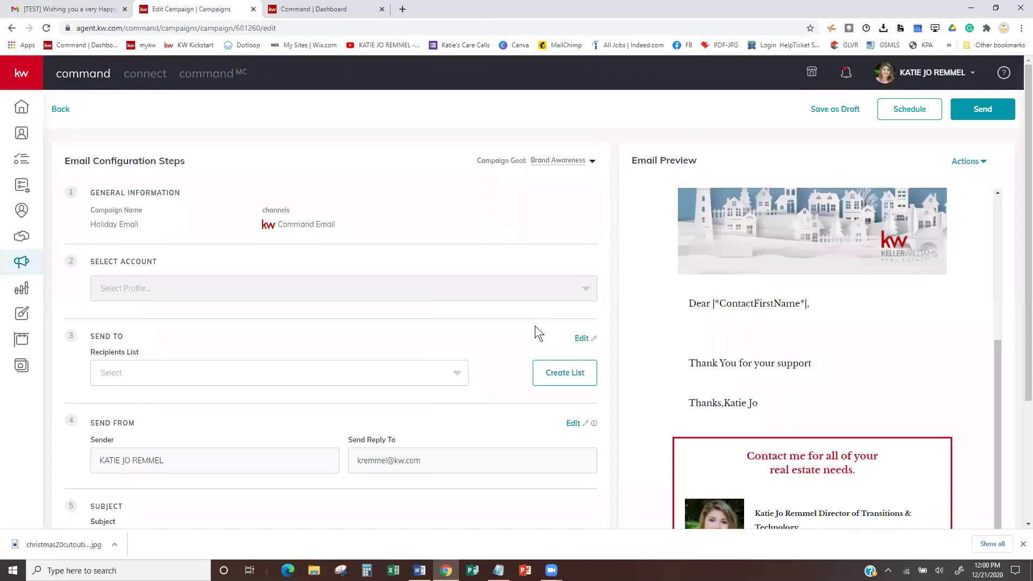
pyautogui.click(58, 109)
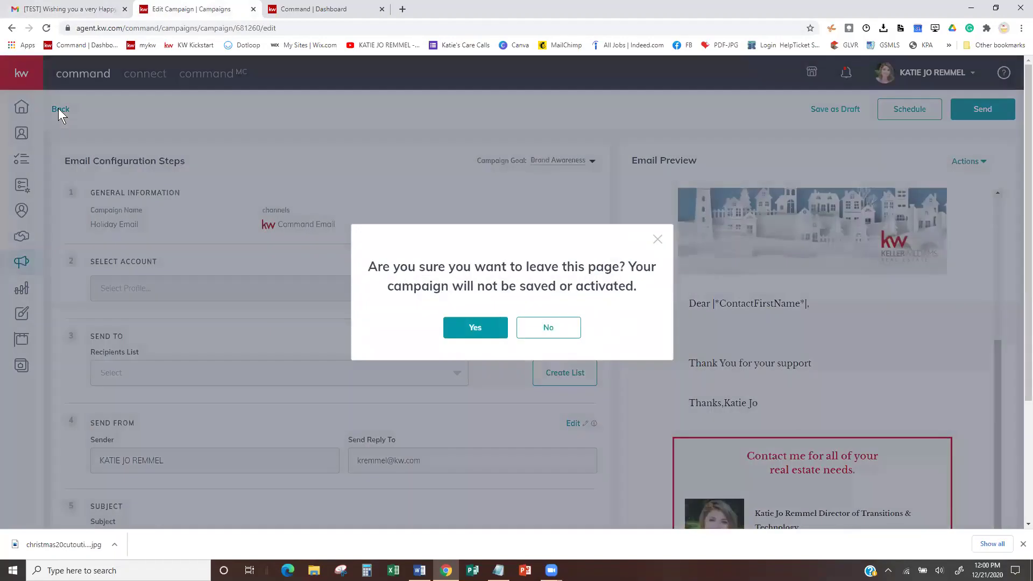
pyautogui.click(457, 323)
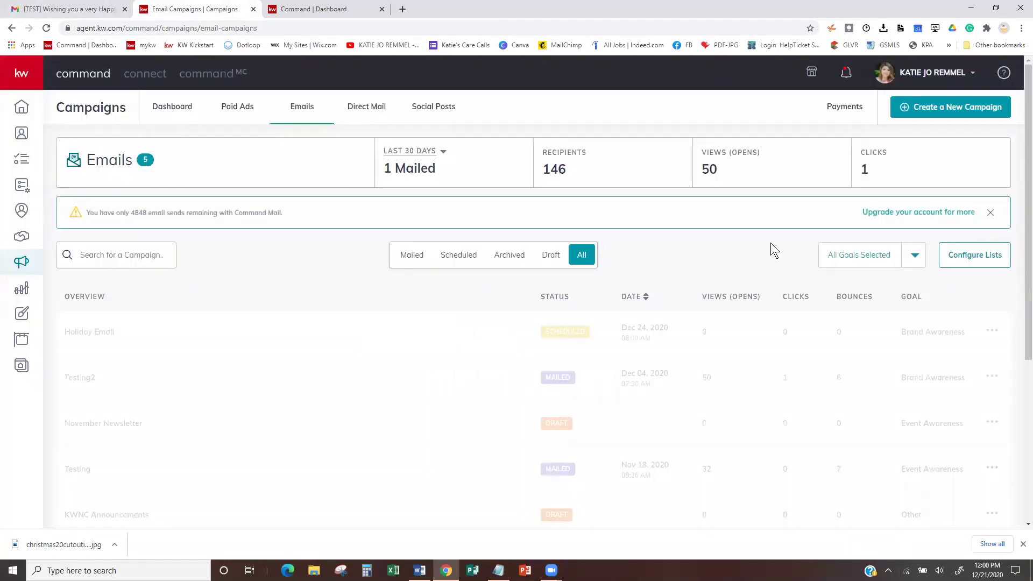
# - Go to the email recipient lists and start a new list
pyautogui.click(971, 255)
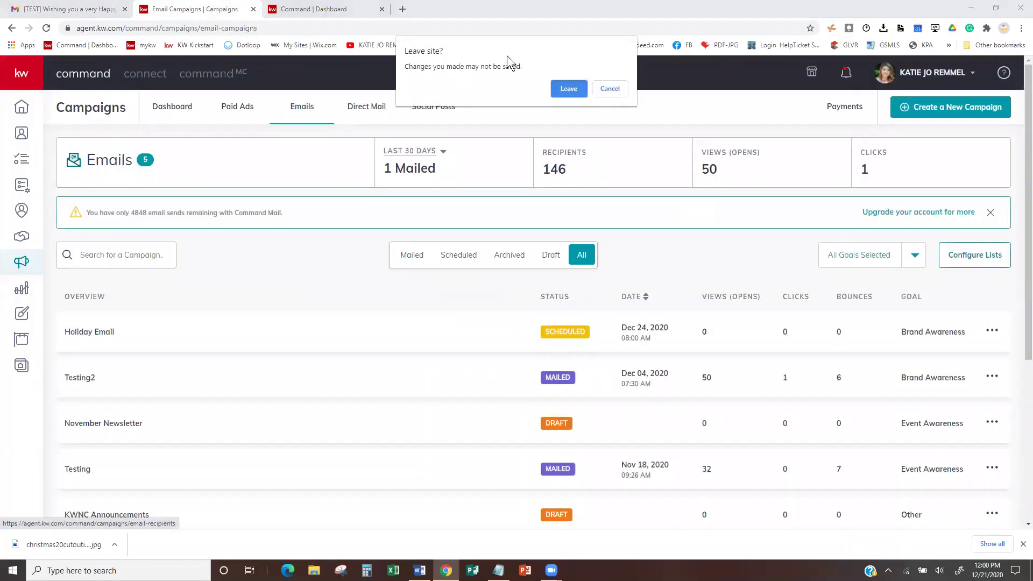
pyautogui.click(568, 89)
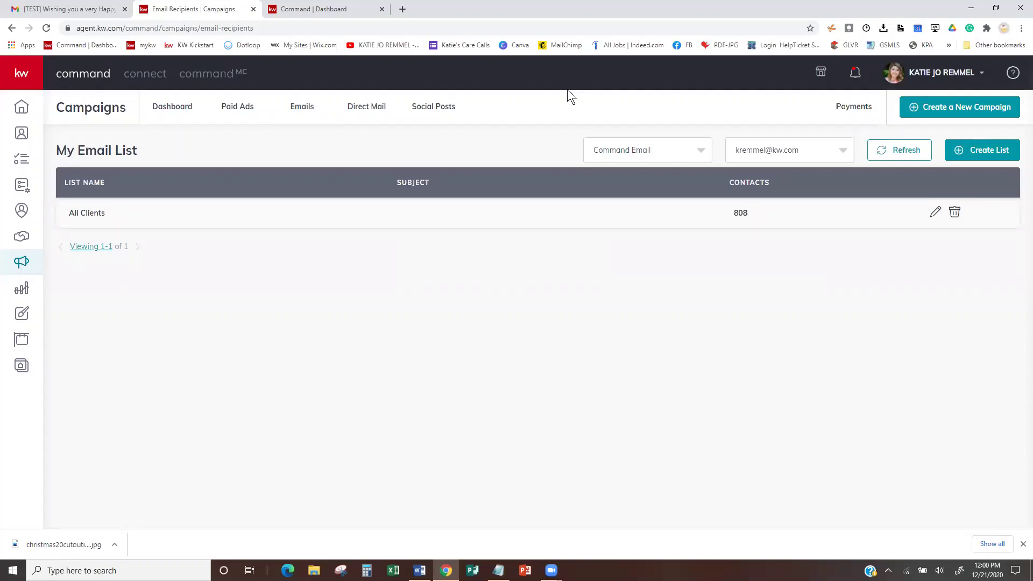
pyautogui.click(989, 149)
# - Create a 'ME for Testing' list containing only your own contact, then return to Emails
pyautogui.click(454, 205)
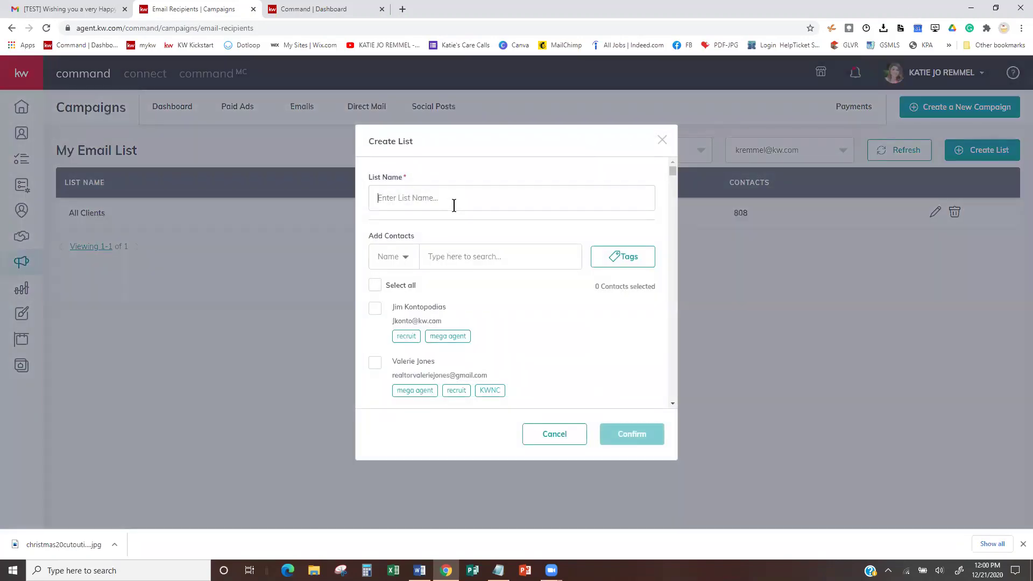
pyautogui.write('ME for Testing')
pyautogui.click(467, 262)
pyautogui.write('katie')
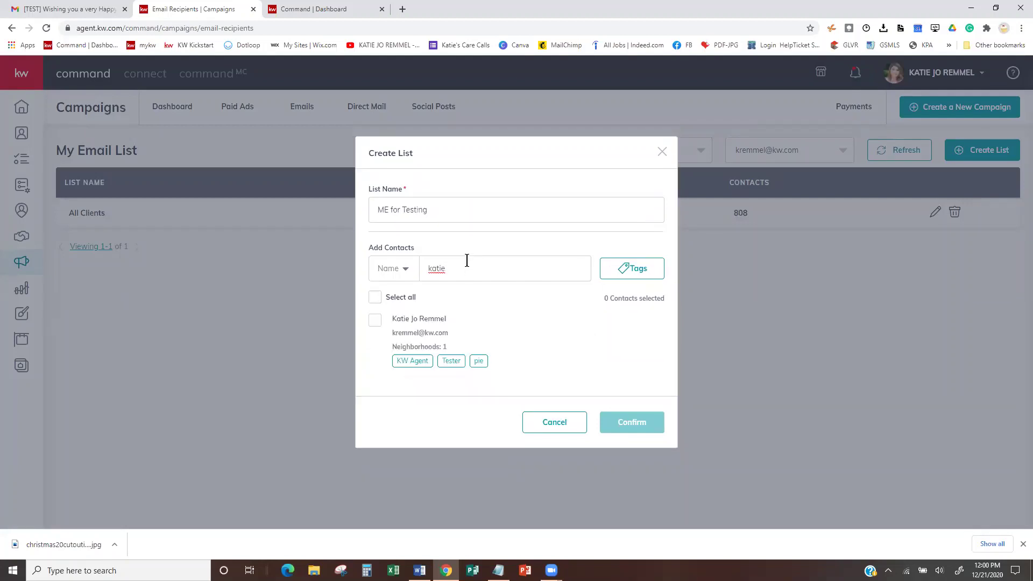
pyautogui.click(376, 321)
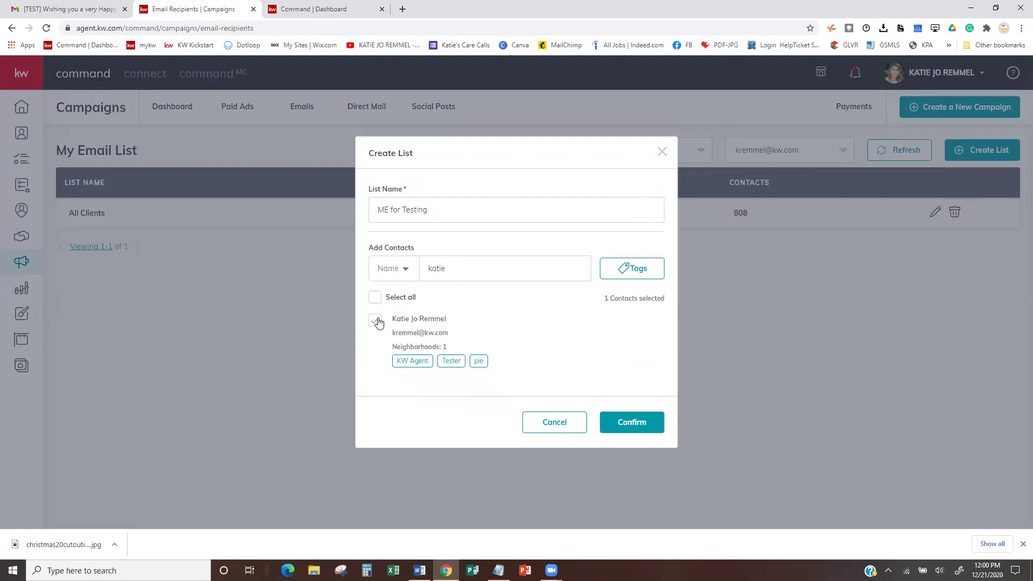
pyautogui.click(623, 425)
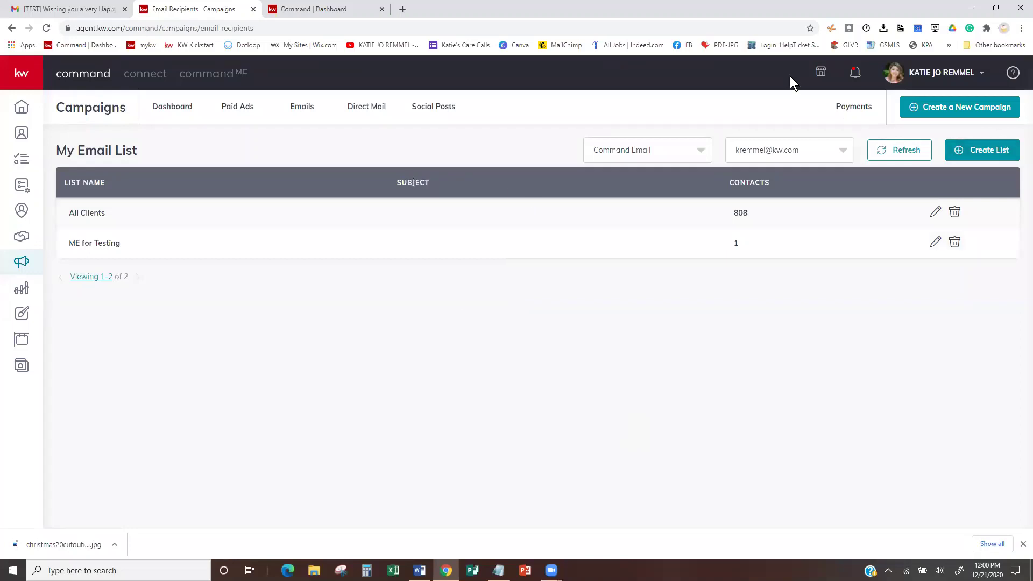
pyautogui.click(310, 109)
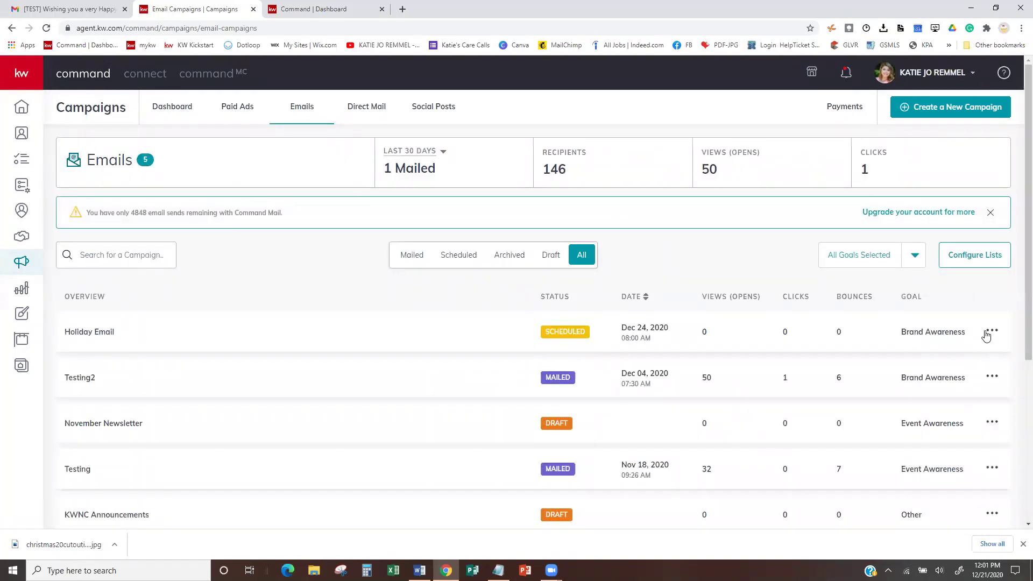
# - Duplicate the Holiday Email campaign and set the copy's recipients to ME for Testing
pyautogui.click(991, 334)
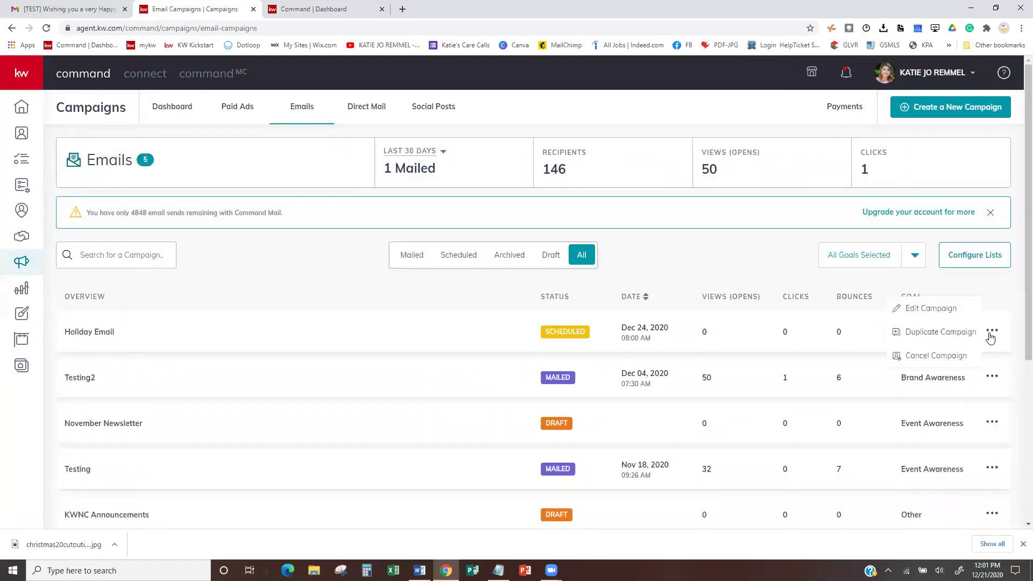
pyautogui.click(934, 333)
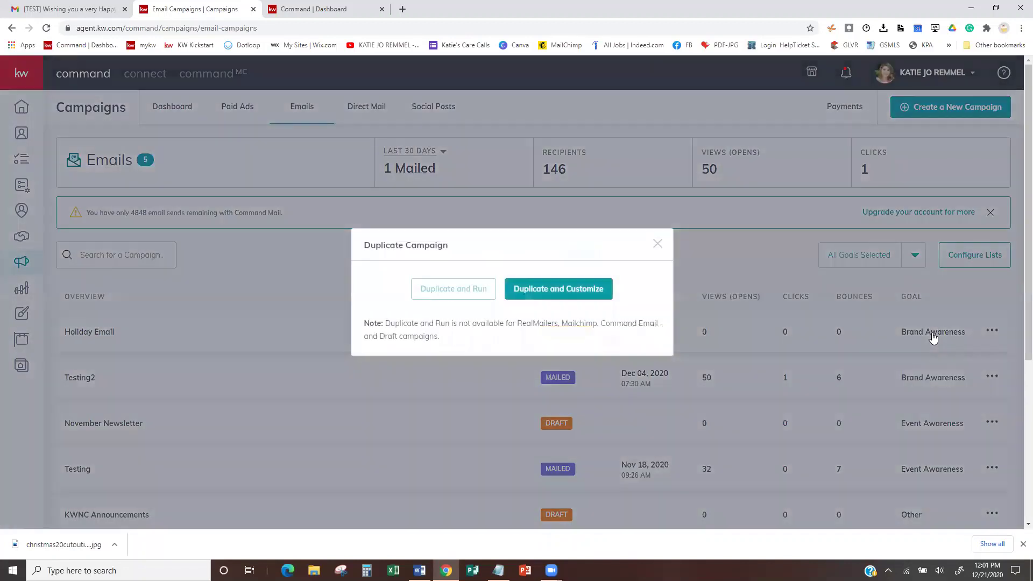
pyautogui.click(575, 291)
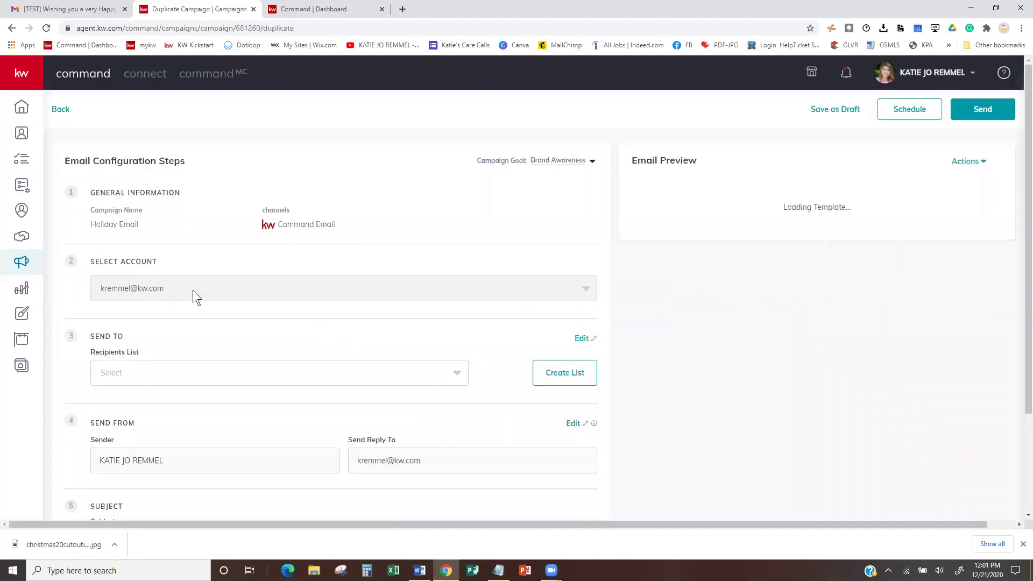
pyautogui.click(407, 365)
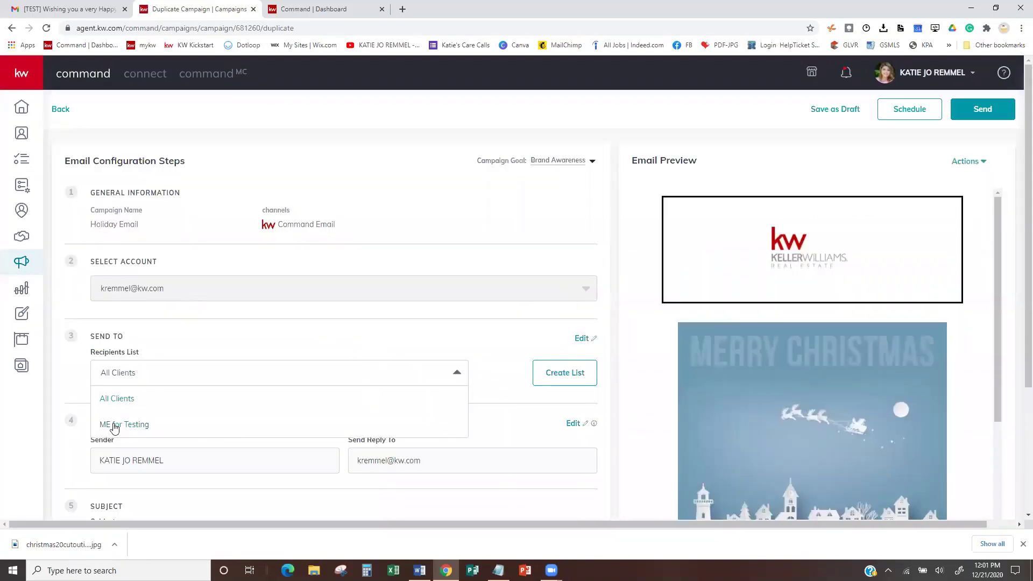